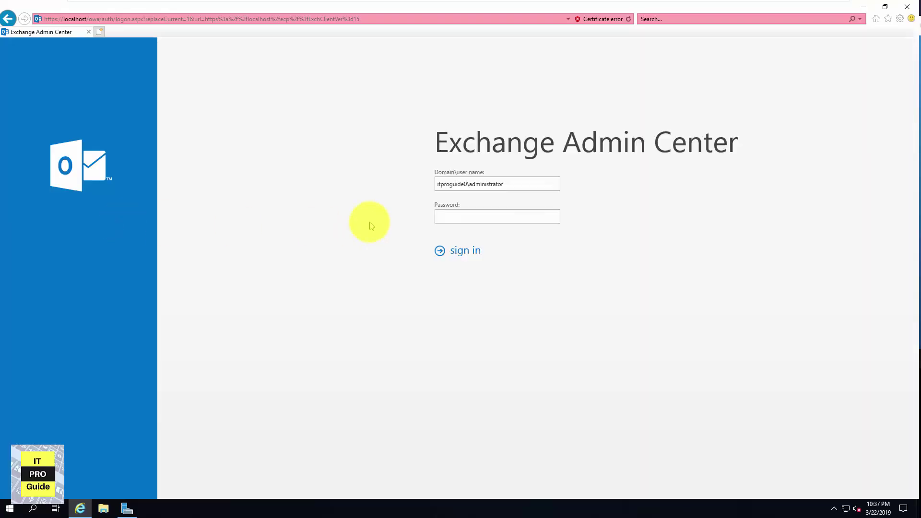
Sign in as administrator and check databases MDB01 and MDB02, then return to the EXC2019 server list
text(••••••••••)
key(Return)
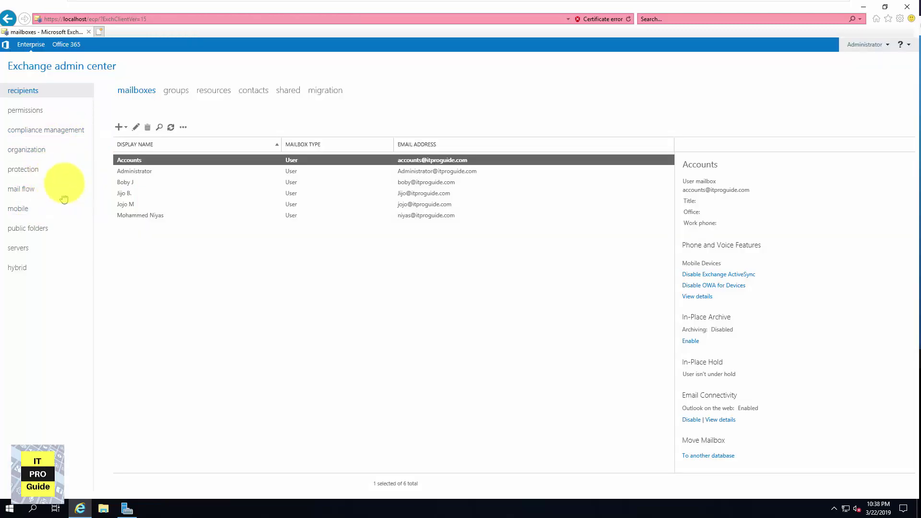
click(23, 247)
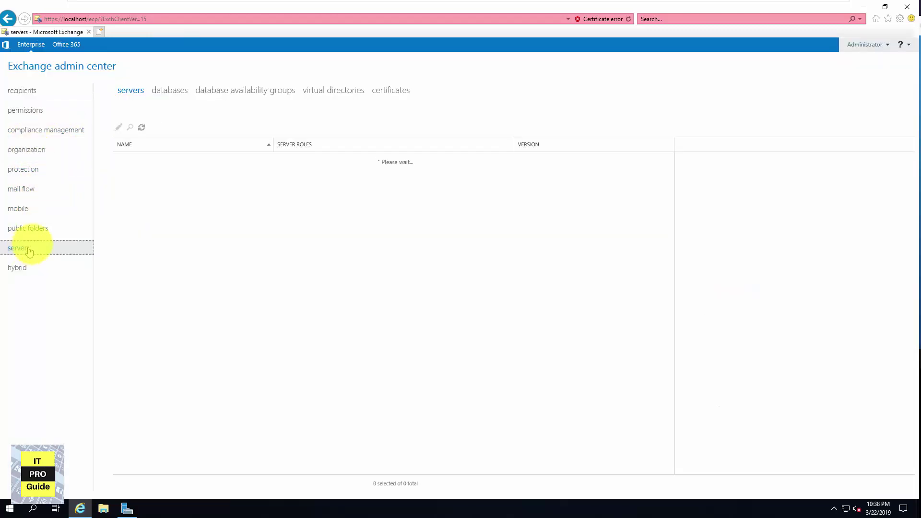
click(170, 93)
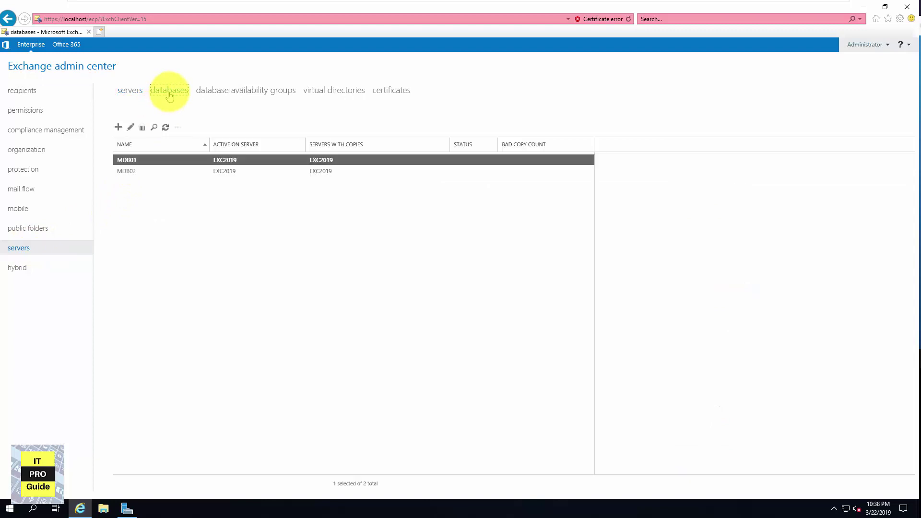
click(129, 90)
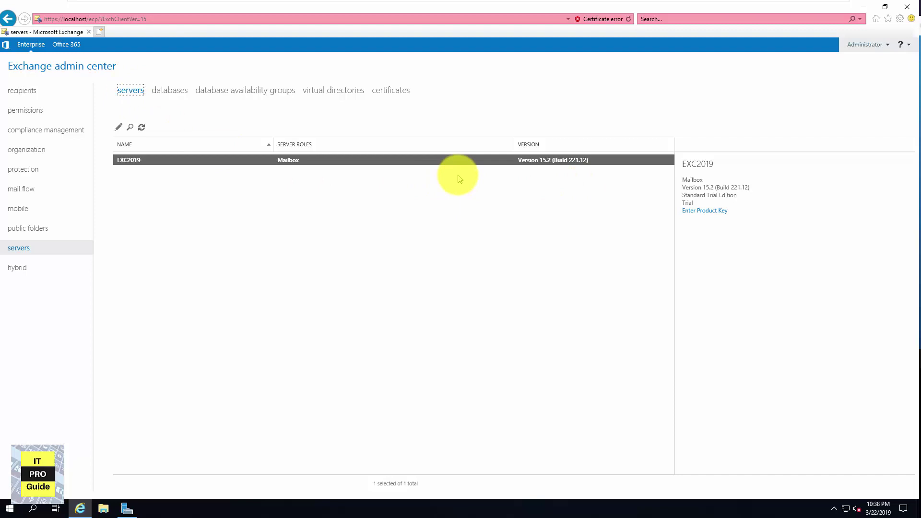
Open and minimize a File Explorer window, then leave full screen to reach the virtual machine manager
key(super+e)
click(612, 87)
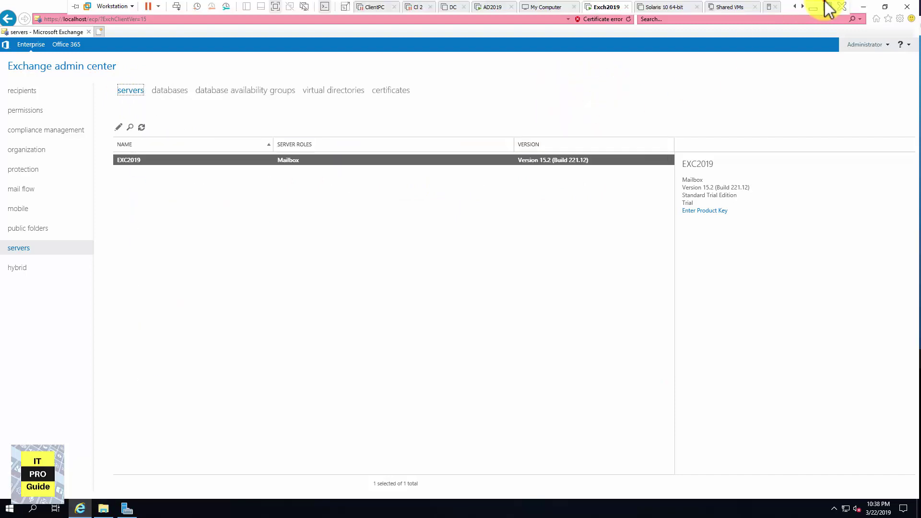
click(824, 4)
Show EXC2019-2 full screen, review This PC's system properties, then move the This PC window right
click(44, 136)
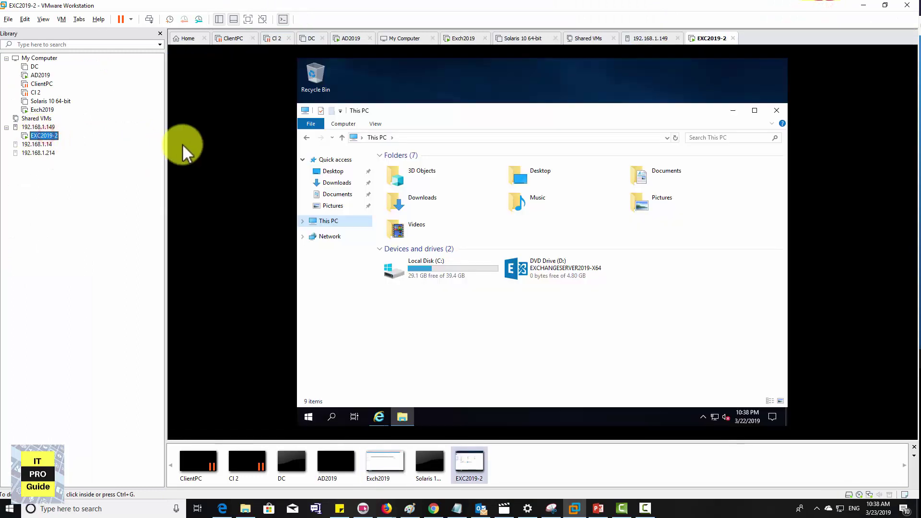
click(248, 19)
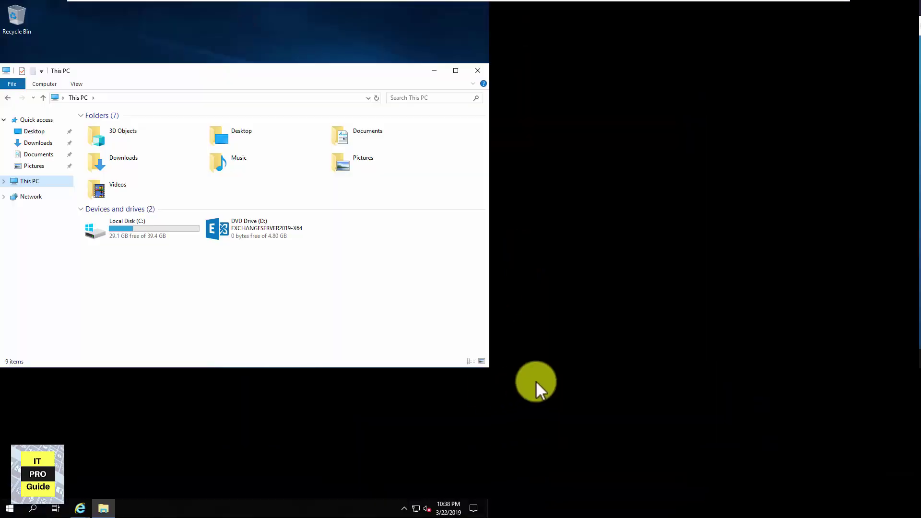
right_click(26, 183)
click(61, 310)
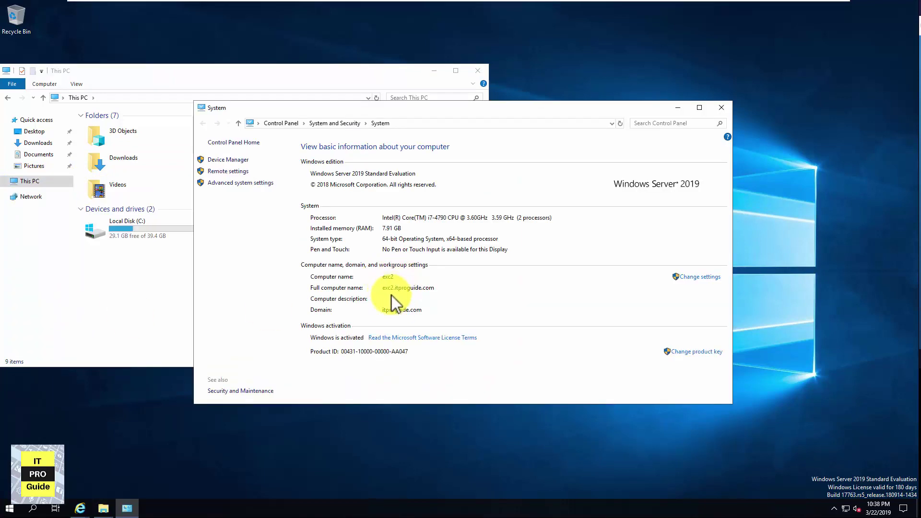
click(720, 111)
drag(300, 76, 456, 78)
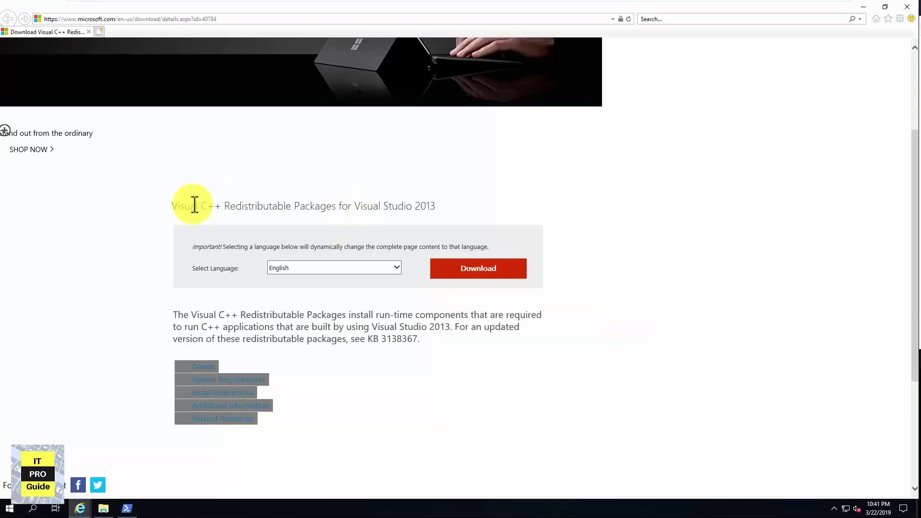
While Install-WindowsFeature passes 60%, select the Visual C++ 2013 redistributable page title
drag(167, 206, 435, 206)
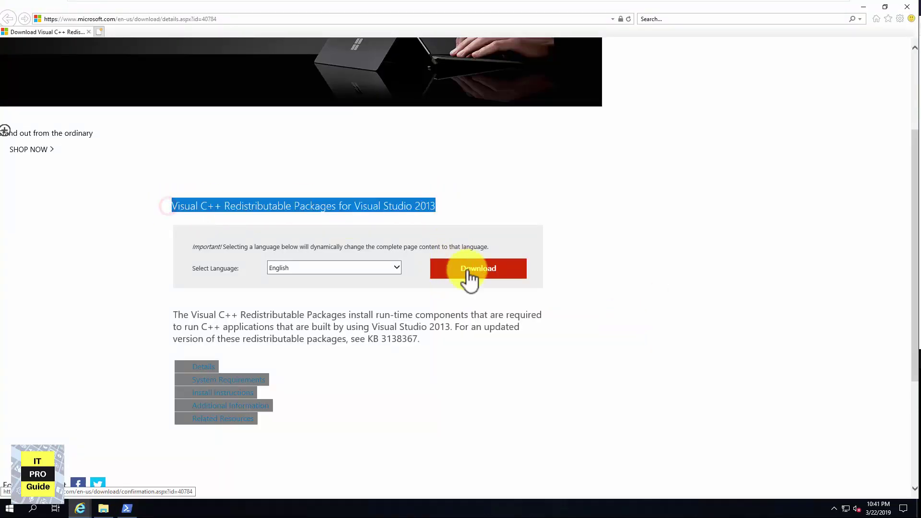
Download and install vcredist_x64.exe for Visual C++ 2013, then start downloading the UCMA 4.0 Runtime
click(467, 272)
click(179, 246)
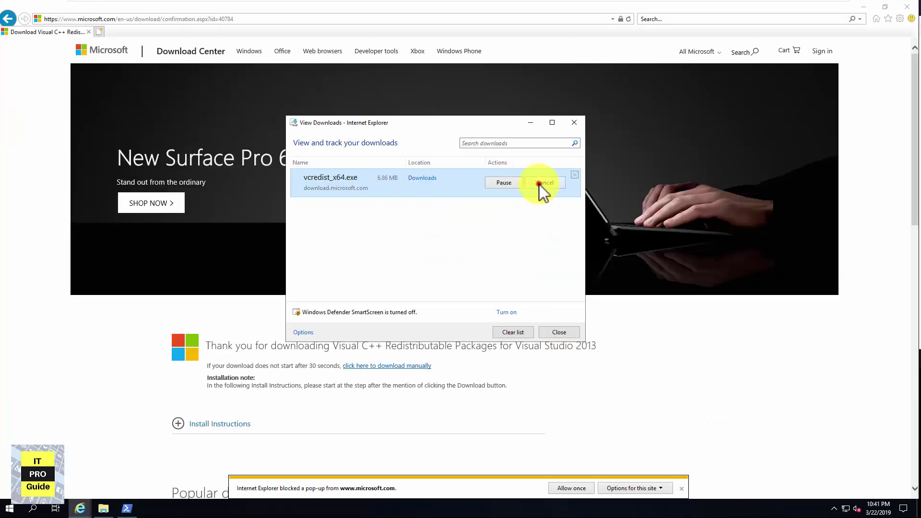
click(538, 185)
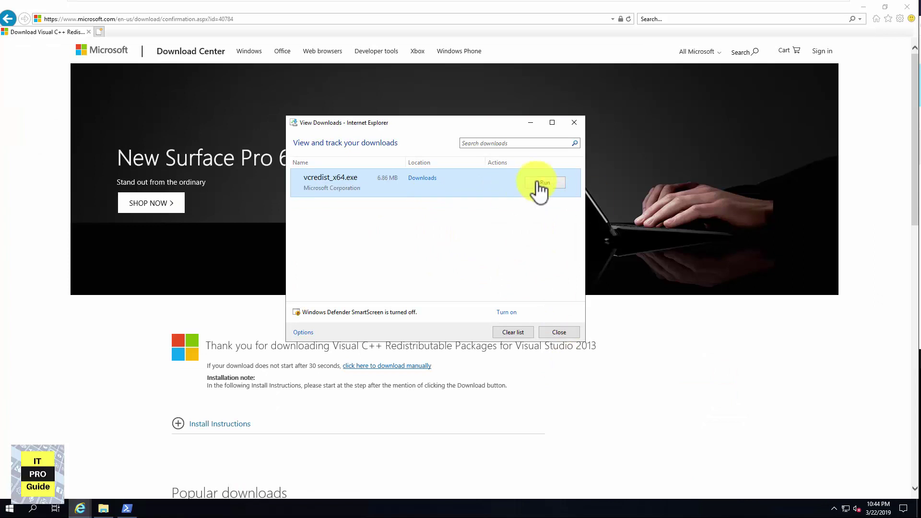
click(538, 181)
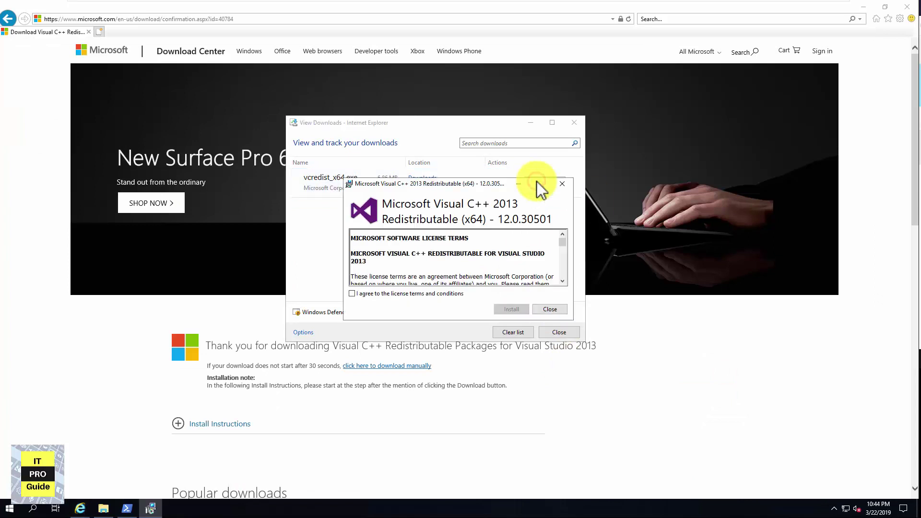
click(405, 294)
click(512, 309)
click(534, 309)
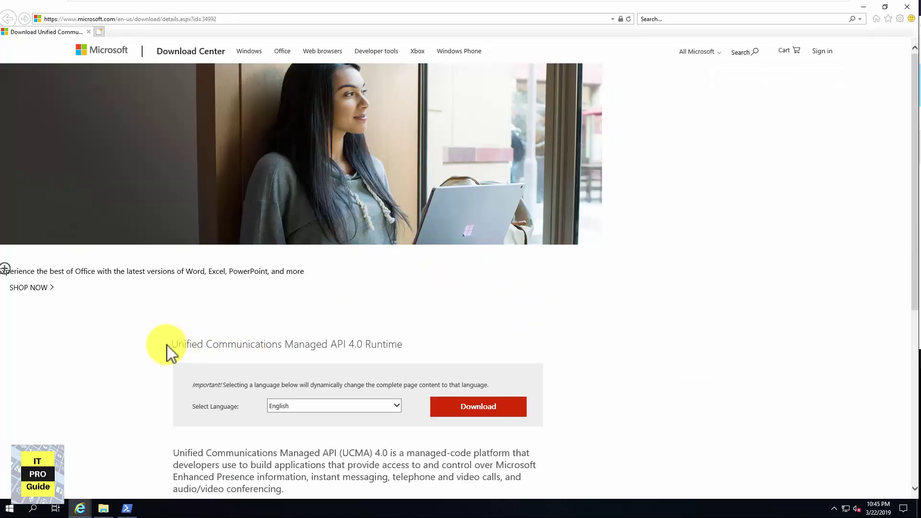
drag(169, 344, 393, 349)
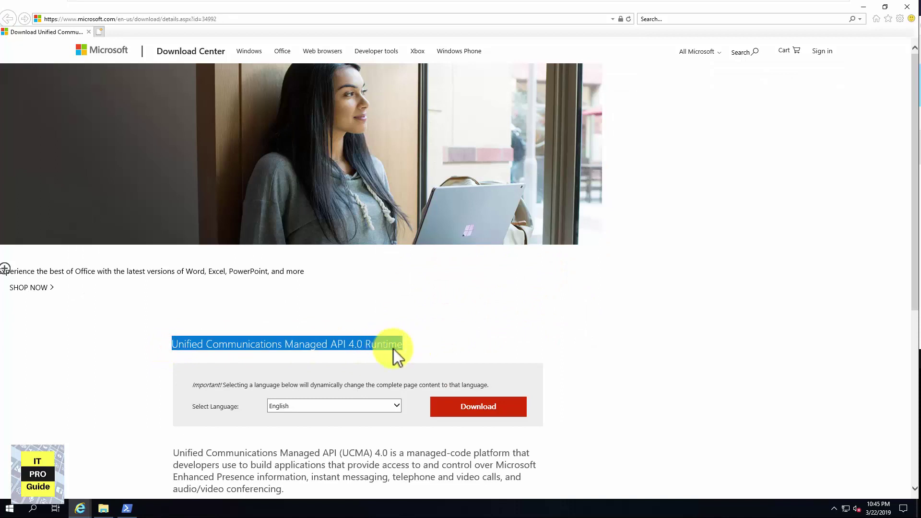
click(490, 416)
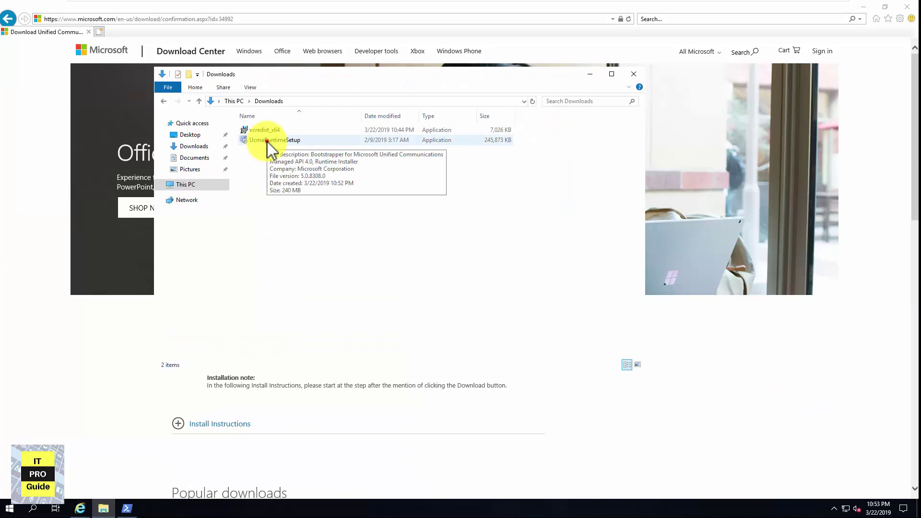
Run UcmaRuntimeSetup from Downloads, accept the license, finish the install, and return to PowerShell
double_click(266, 141)
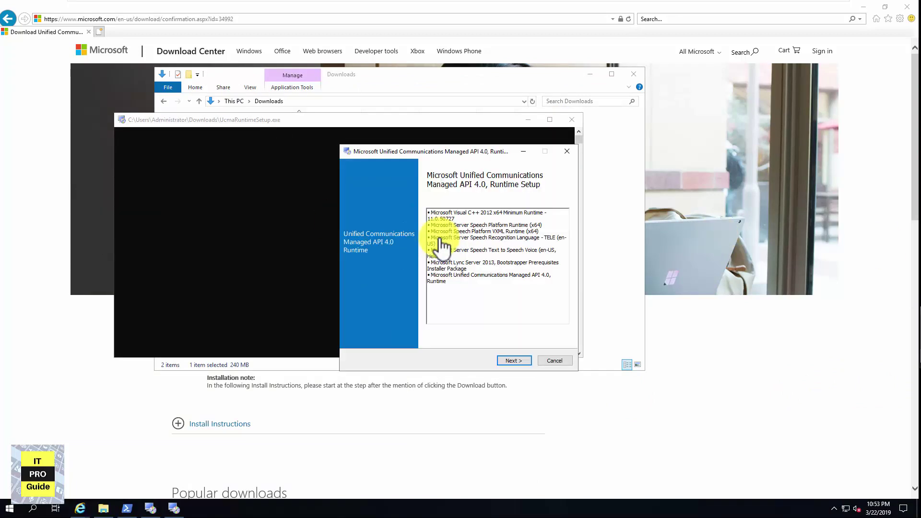
click(511, 361)
click(427, 282)
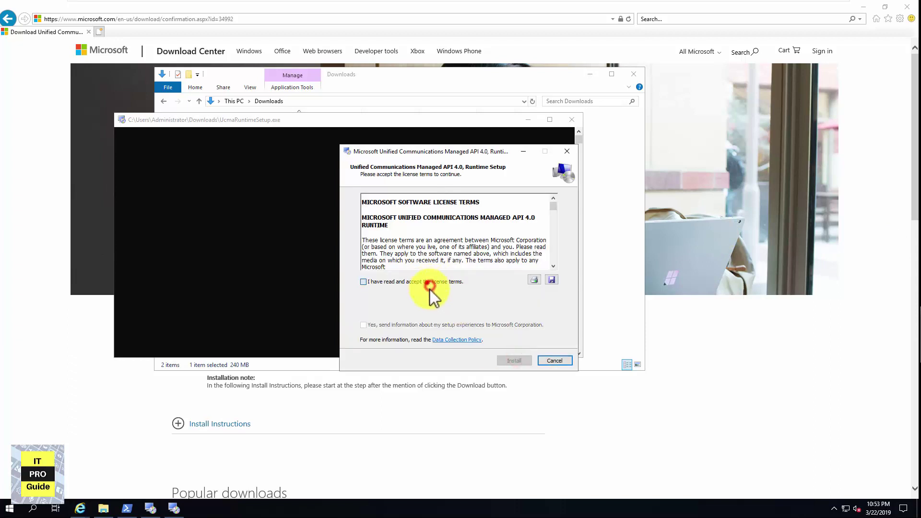
click(522, 359)
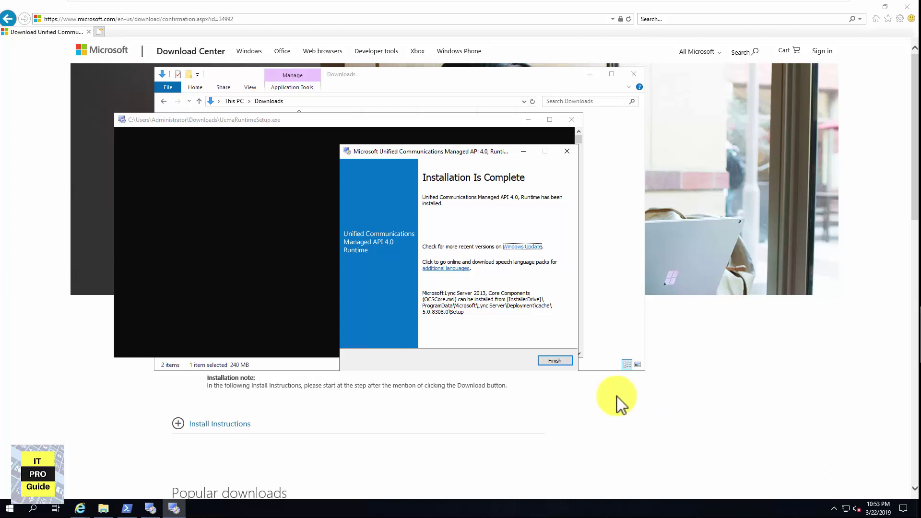
click(557, 359)
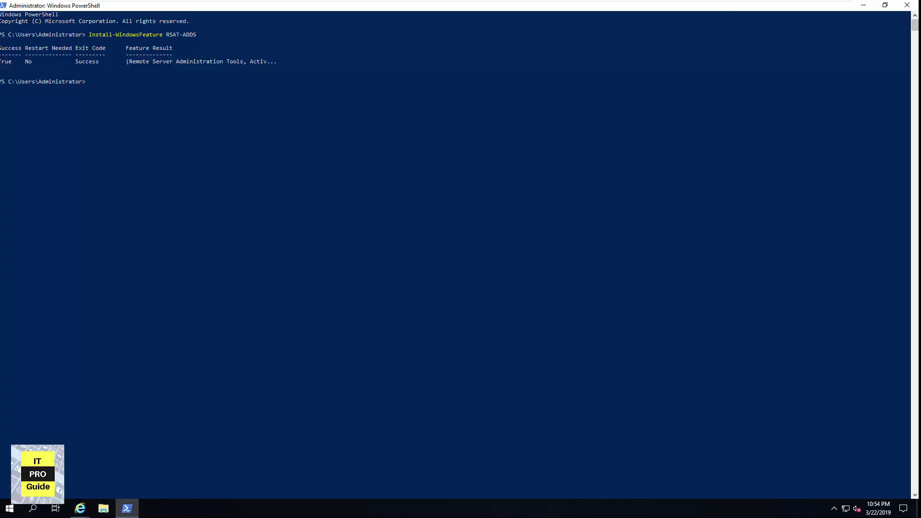
click(208, 177)
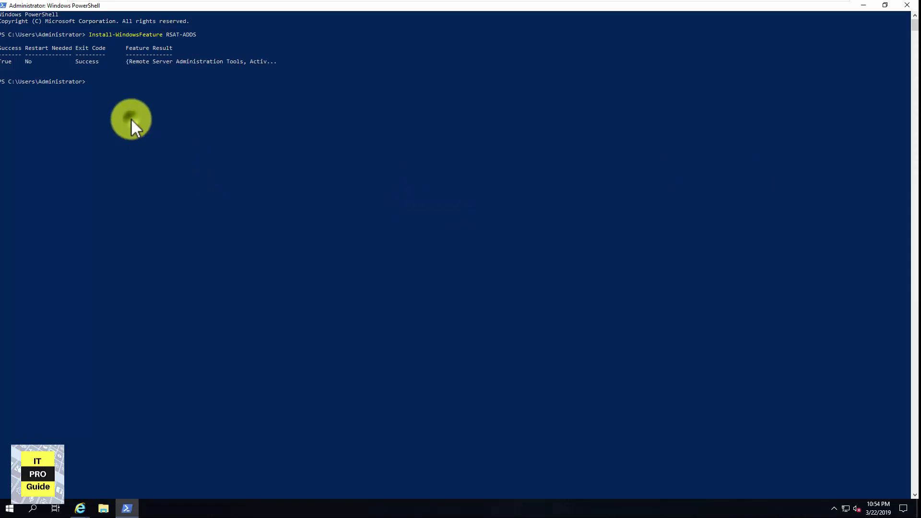
Paste and run the Install-WindowsFeature prerequisites command until Success, then minimize PowerShell
text(Install-WindowsFeature Server-Media-Foundation, NET-Framework-45-Features, RPC-over-HTTP-proxy, RSAT-Clustering, RSAT-Clustering-CmdInterface, RSAT-Clustering-Mgmt, RSAT-Clustering-PowerShell, WAS-Process-Model, Web-Asp-Net45, Web-Basic-Auth, Web-Client-Auth, Web-Digest-Auth, Web-Dir-Browsing, Web-Dyn-Compression, Web-Http-Errors, Web-Http-Logging, Web-Http-Redirect, Web-Http-Tracing, Web-ISAPI-Ext, Web-ISAPI-Filter, Web-Lgcy-Mgmt-Console, Web-Metabase, Web-Mgmt-Console, Web-Mgmt-Service, Web-Net-Ext45, Web-Request-Monitor, Web-Server, Web-Stat-Compression, Web-Static-Content, Web-Windows-Auth, Web-WMI, Windows-Identity-Foundation, RSAT-ADDS)
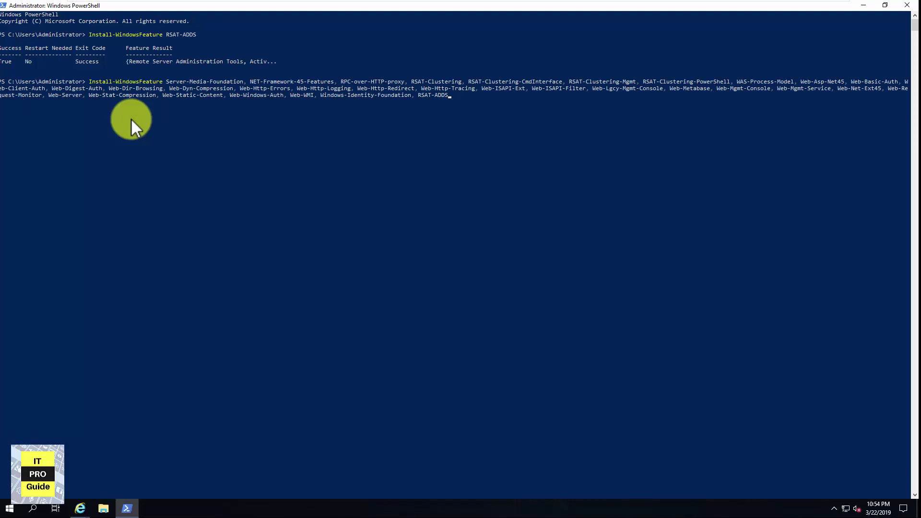
key(Return)
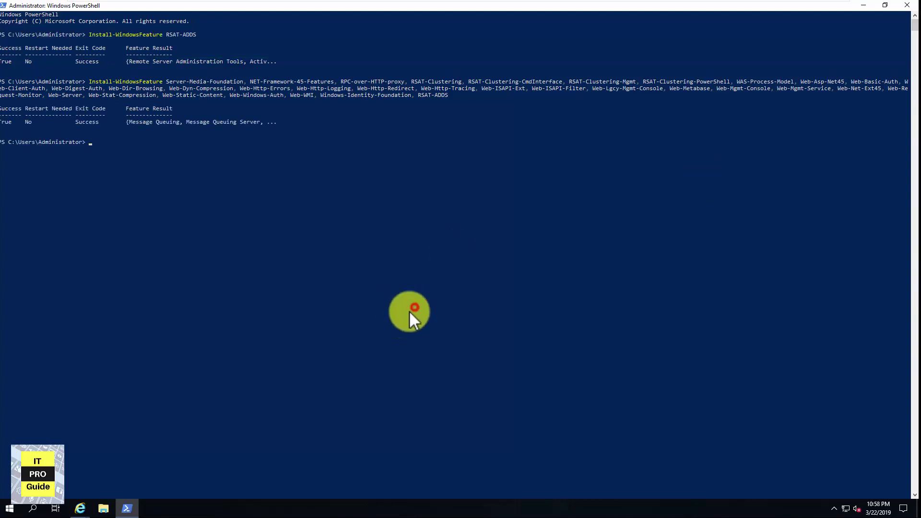
click(862, 8)
Launch Exchange setup from the DVD Drive (D:) under This PC
click(104, 508)
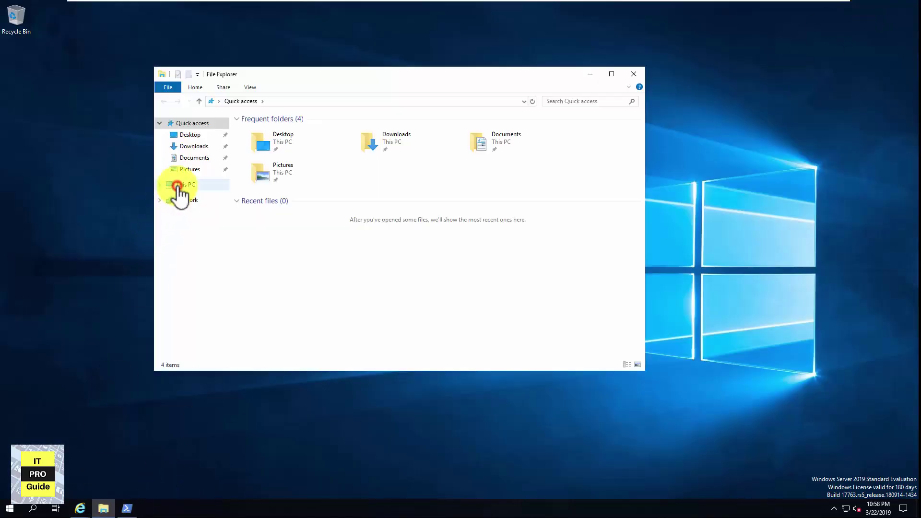
click(179, 186)
double_click(417, 236)
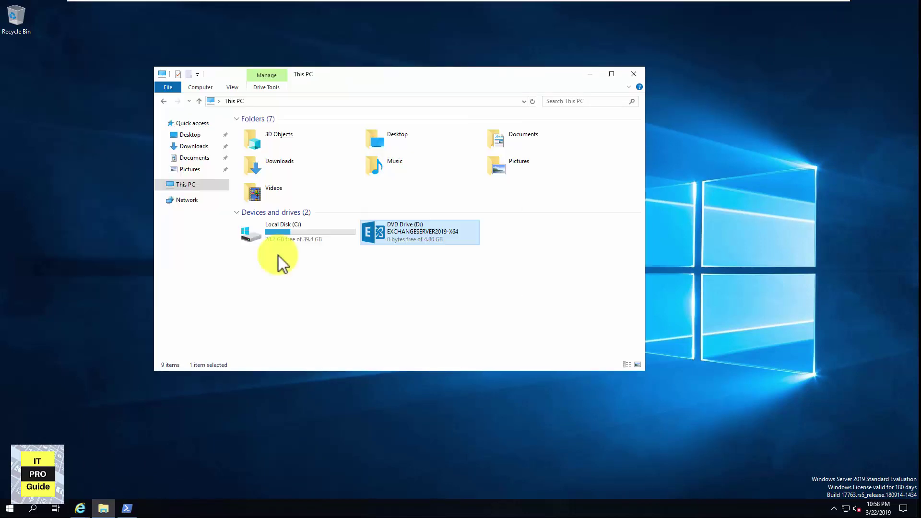
drag(495, 78, 373, 77)
key(shift+F10)
Skip the update check, accept the Exchange license agreement, and continue past recommended settings
click(376, 240)
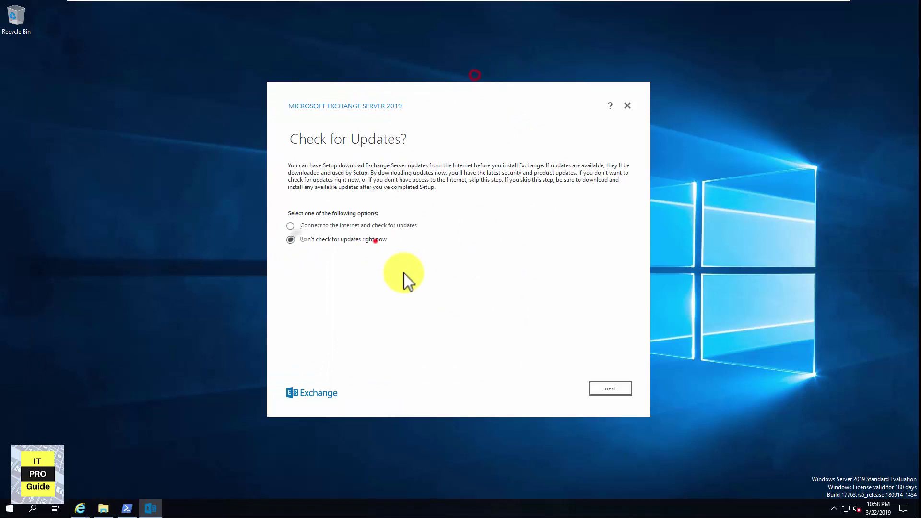
click(613, 387)
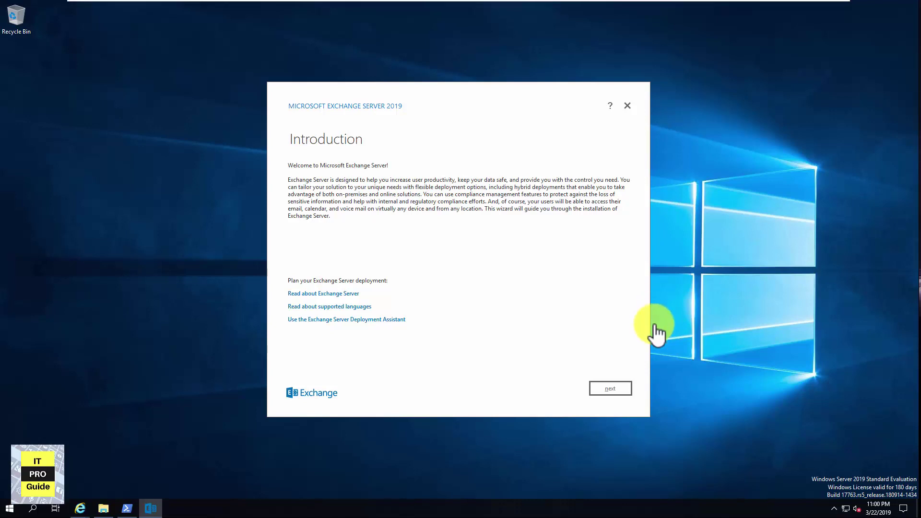
click(592, 385)
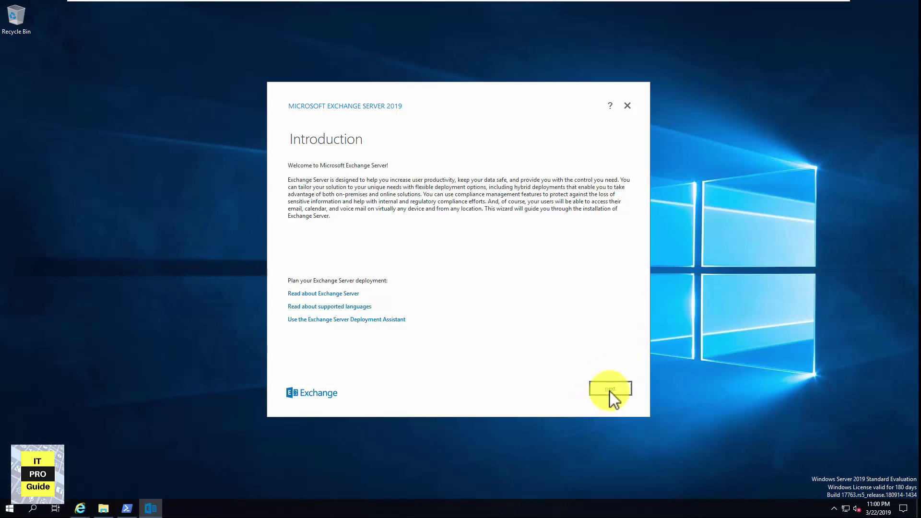
click(379, 351)
click(610, 389)
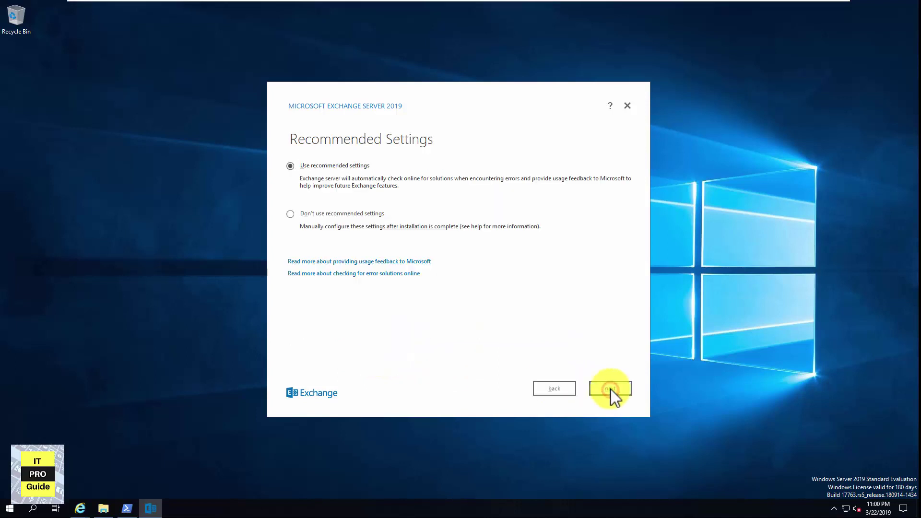
click(612, 387)
Choose the Mailbox role with automatic Windows feature install, keeping the default path and organization name
click(305, 178)
click(291, 226)
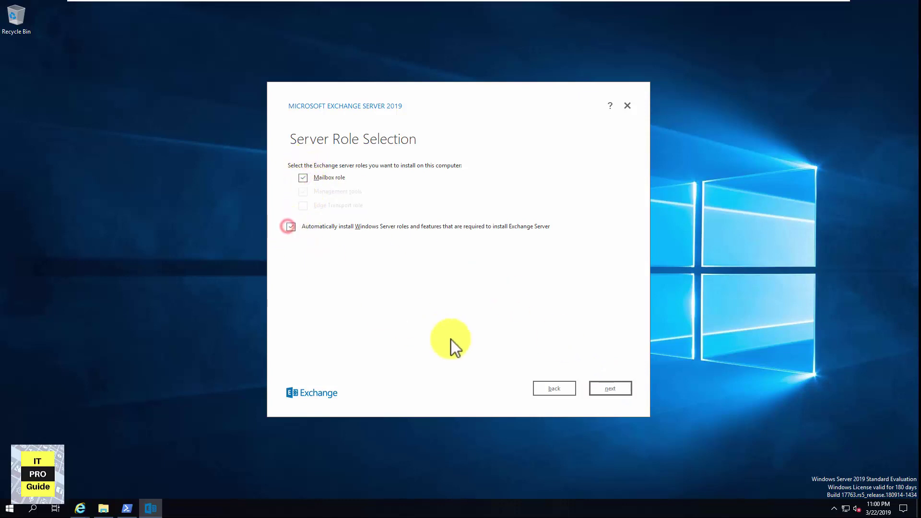
click(622, 388)
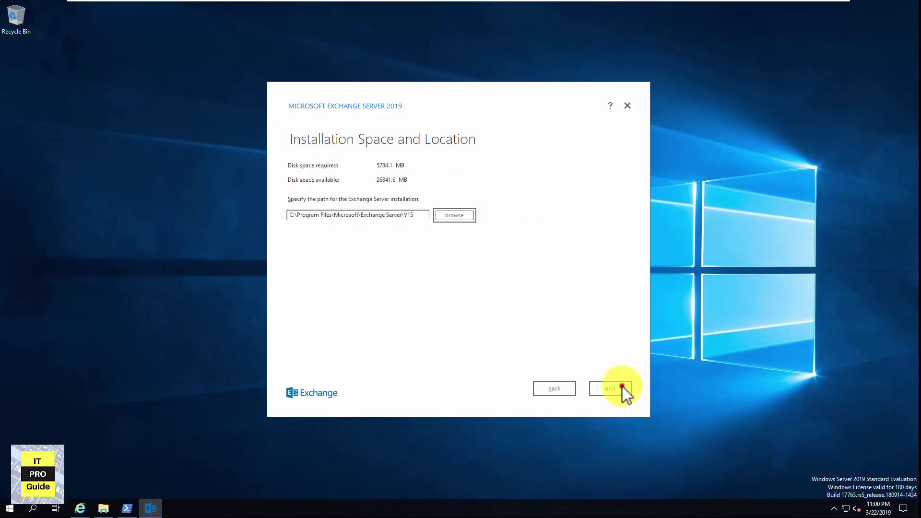
click(623, 387)
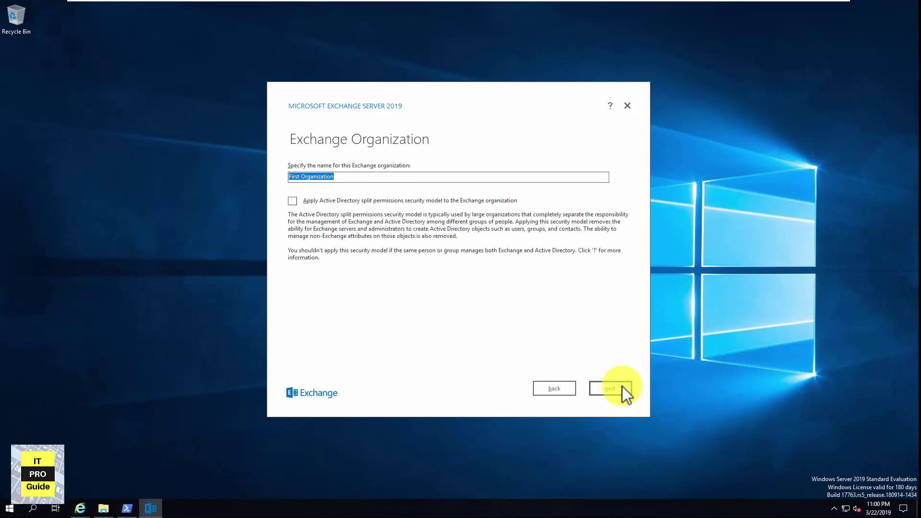
click(623, 387)
click(623, 387)
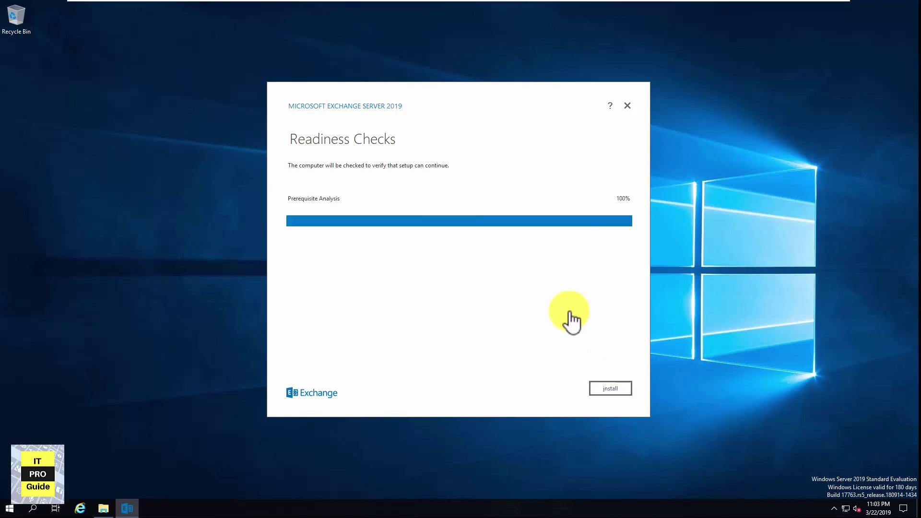
Start the Exchange installation after prerequisite analysis and close setup once it completes
click(569, 312)
click(609, 387)
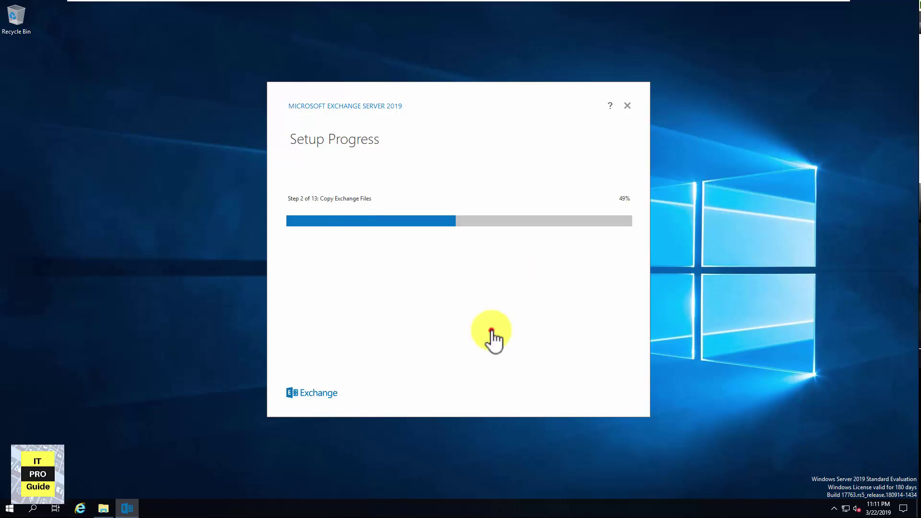
click(491, 330)
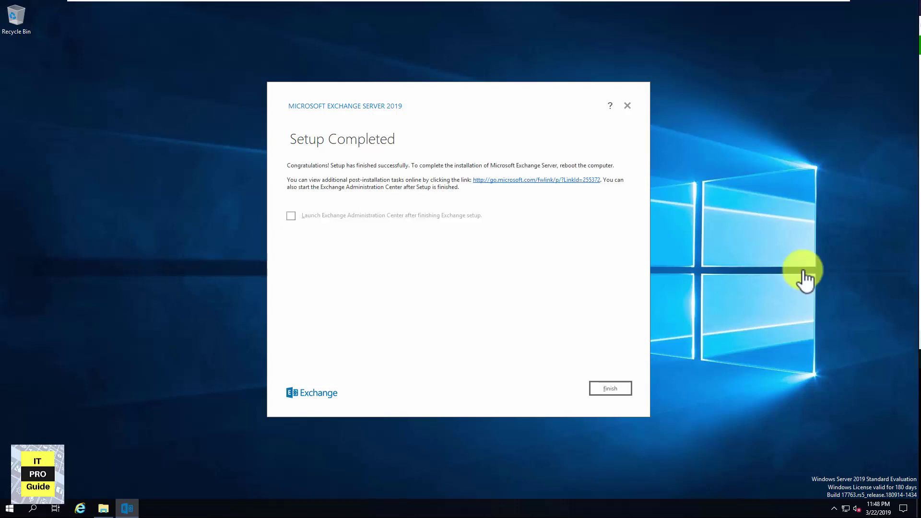
click(502, 309)
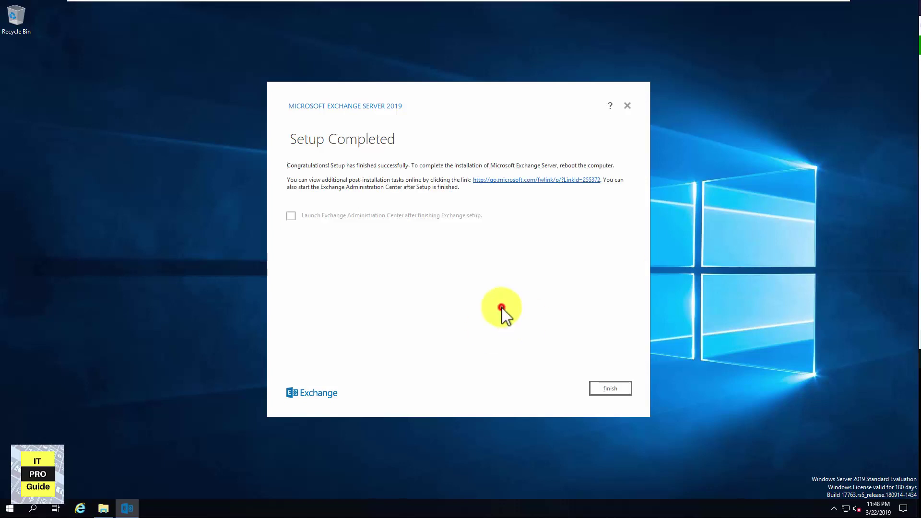
click(610, 387)
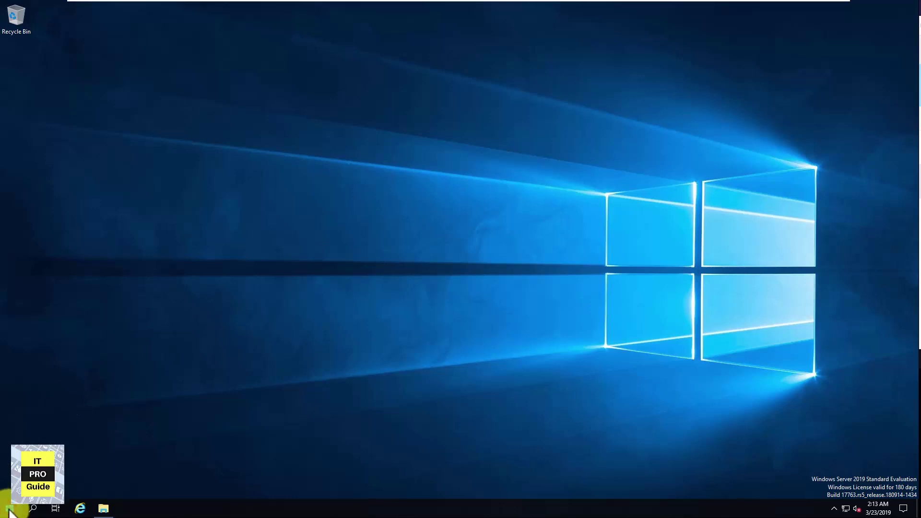
Open the Start menu and expand the Microsoft Exchange Server 2019 program group
click(10, 511)
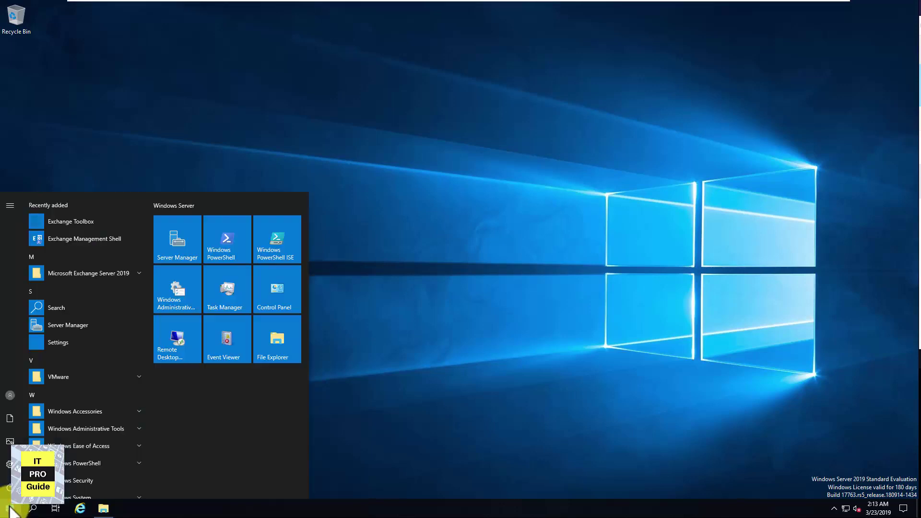
click(116, 272)
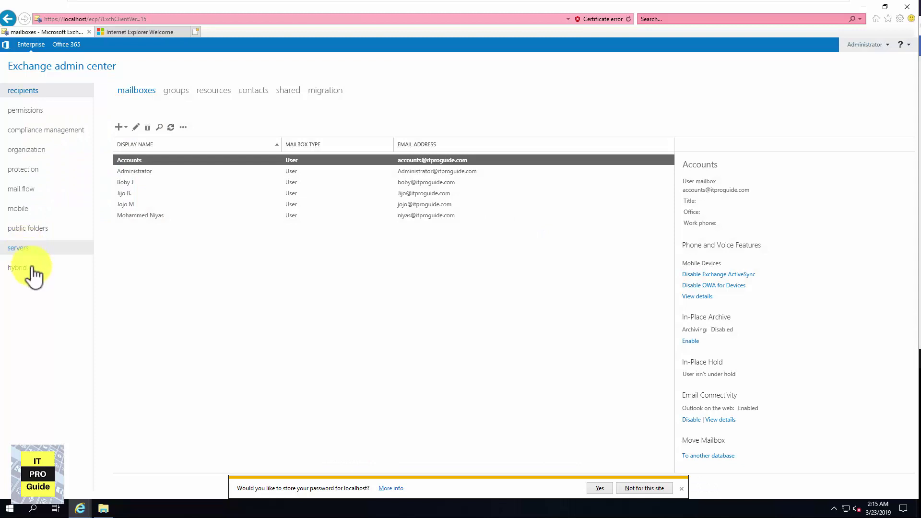
Open the databases list, then the virtual directories of both servers
click(25, 249)
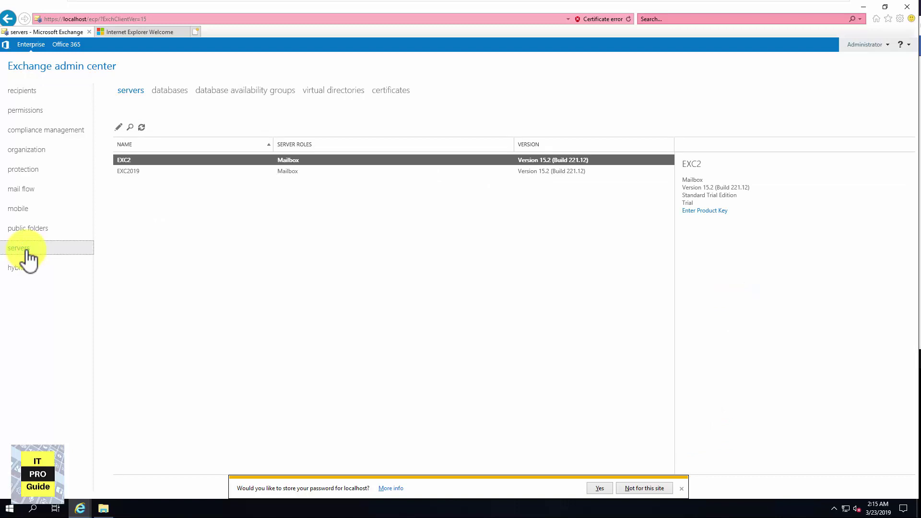
click(169, 90)
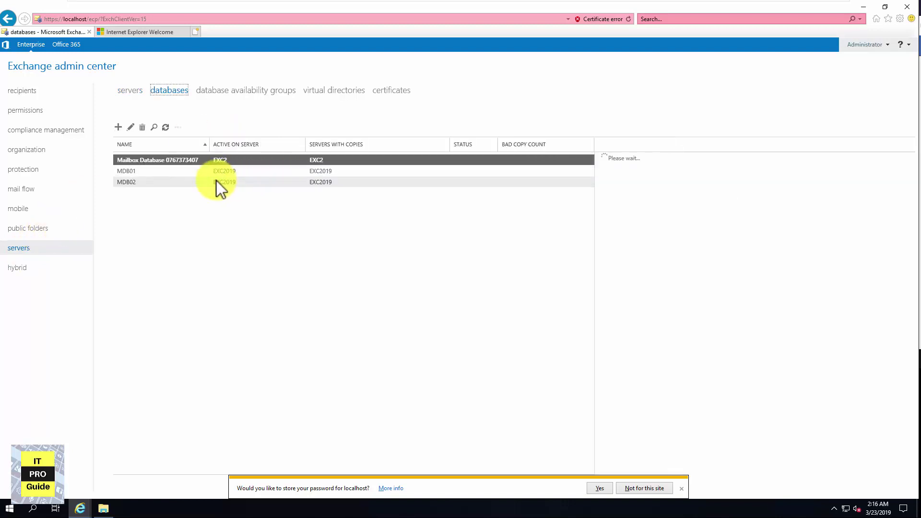
click(349, 92)
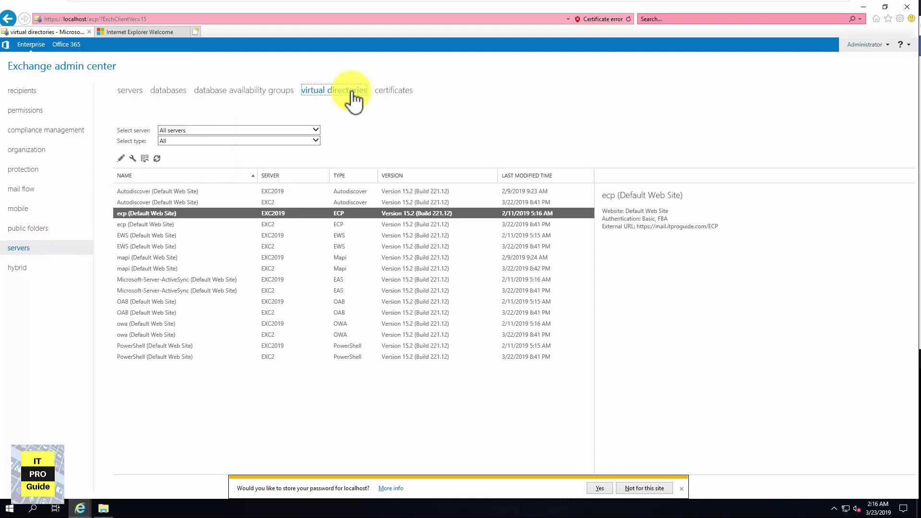
Inspect ecp on EXC2 and EWS on EXC2019 and EXC2, then view databases and certificates
click(324, 224)
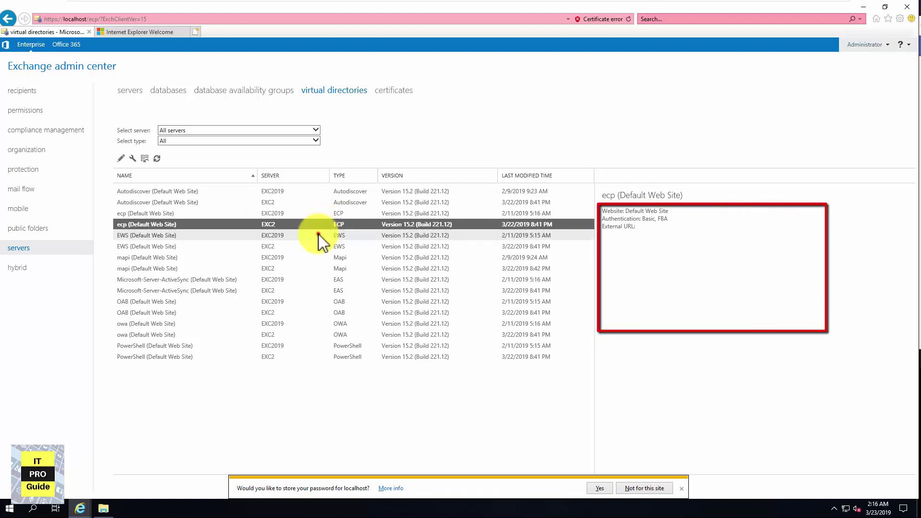
click(318, 234)
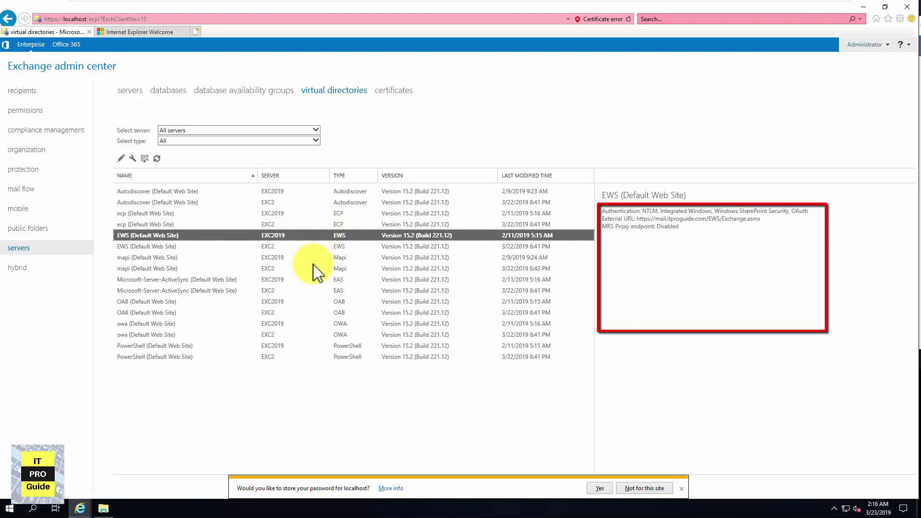
click(314, 246)
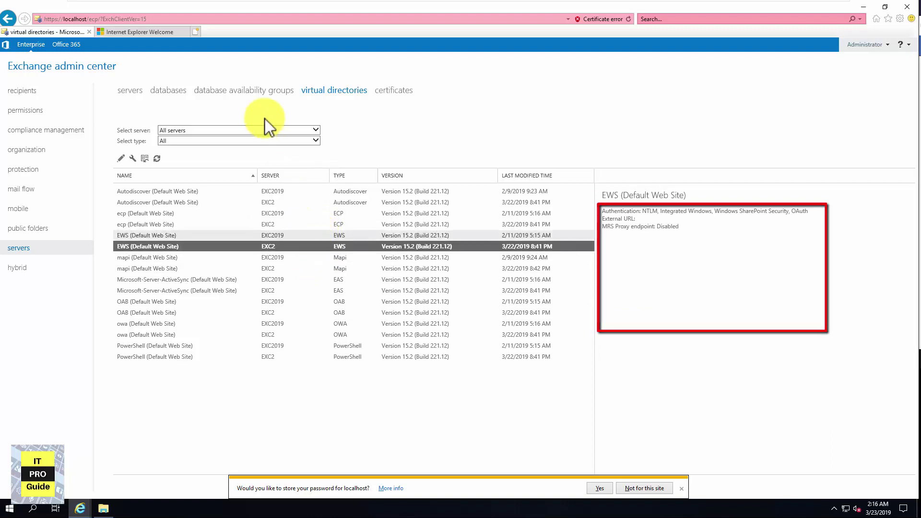
click(180, 91)
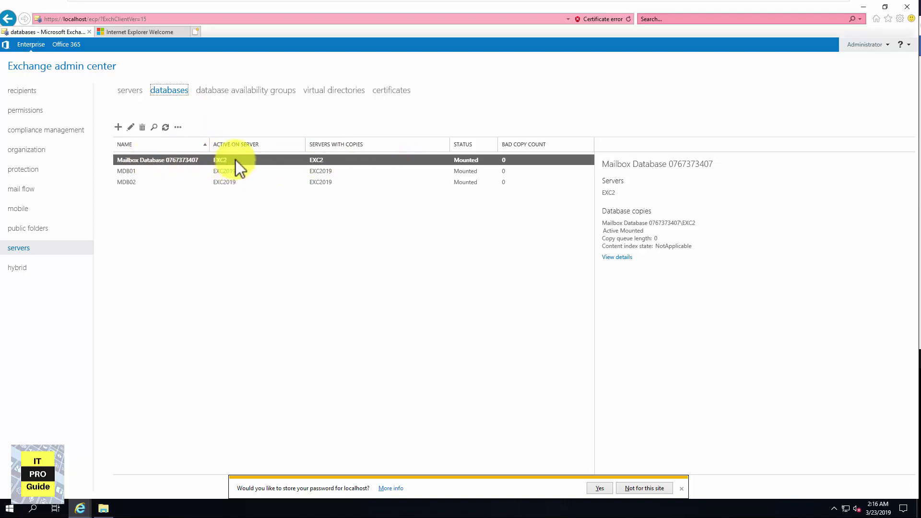
click(390, 91)
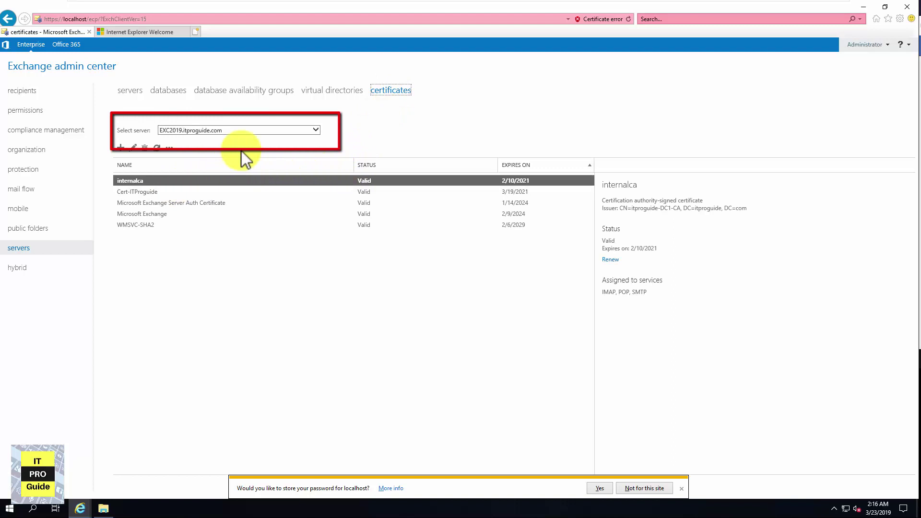
Show exc2's certificates and open the extra actions menu for Cert-ITProguide
click(246, 130)
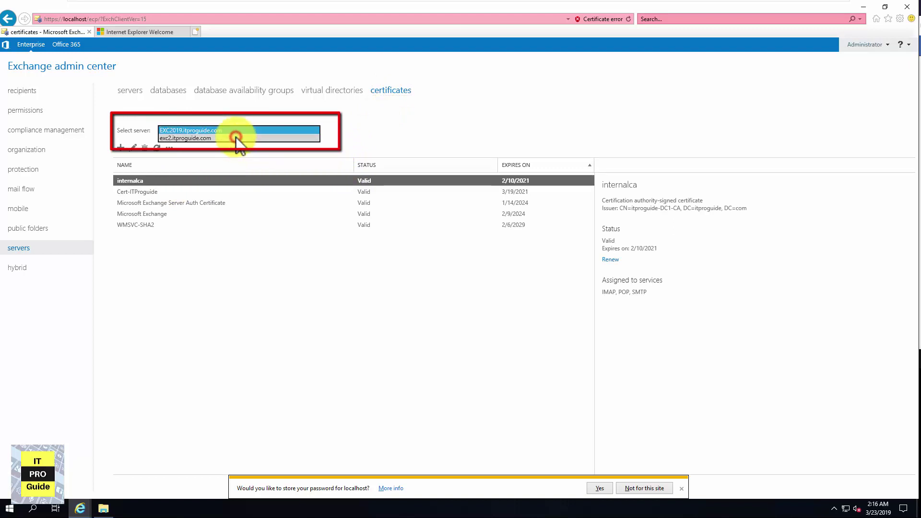
click(236, 138)
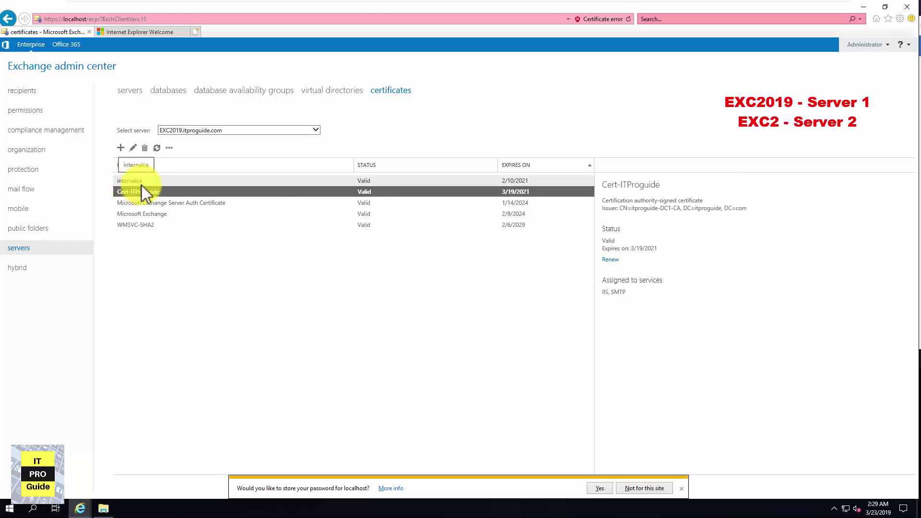
click(170, 148)
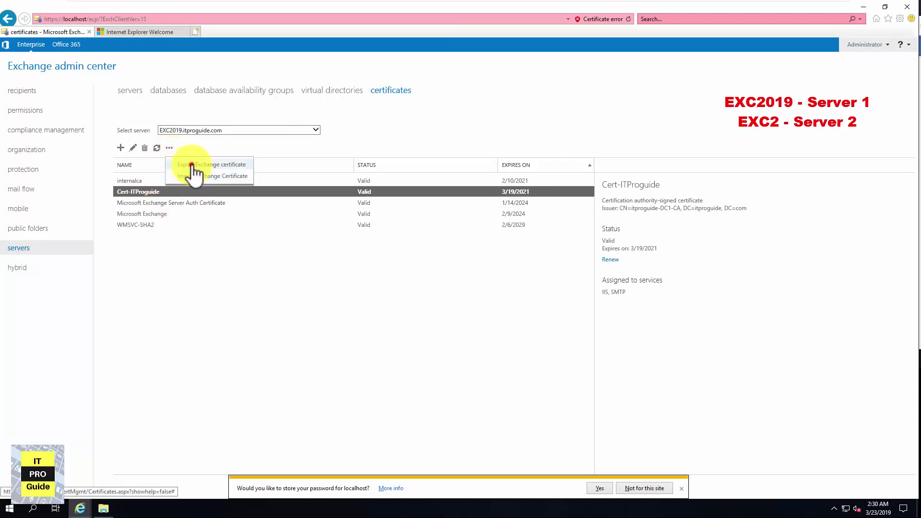
Export Cert-ITProguide with a password to \\EXC2\Share\ITPROGUIDECER.PFX, then open the C: drive in File Explorer
click(194, 165)
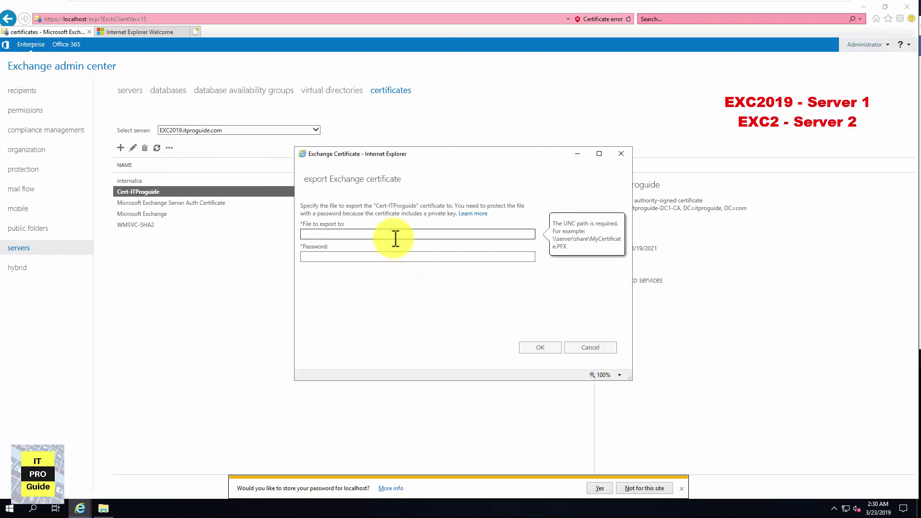
text(\\EXC2\Share\ITPROGUIDECER.PFX)
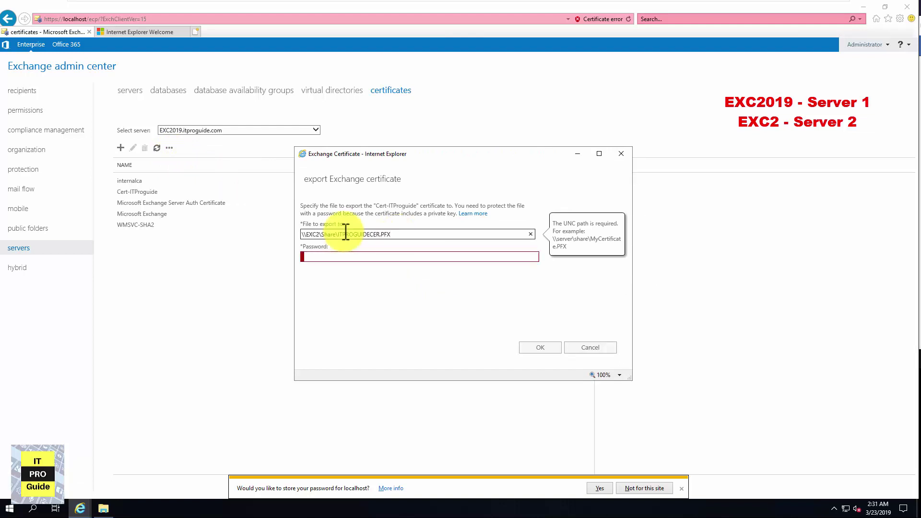
click(350, 260)
text(Pas)
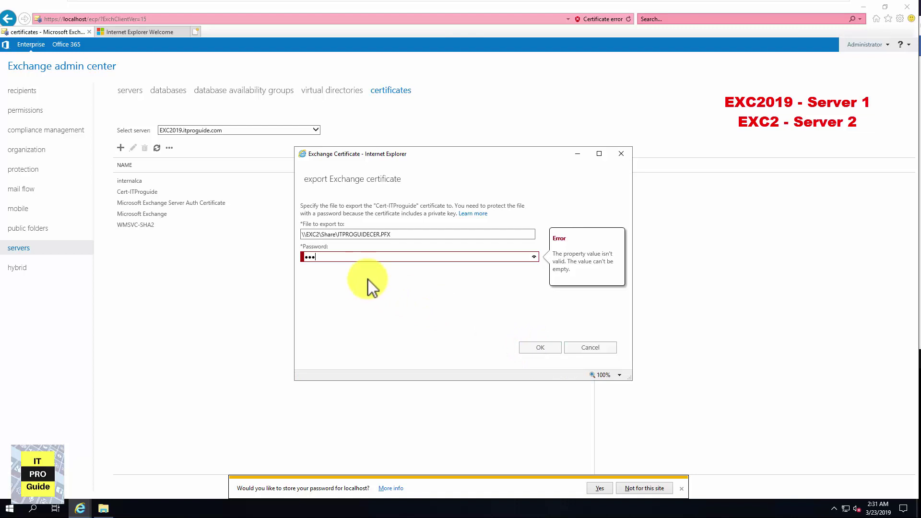
click(552, 349)
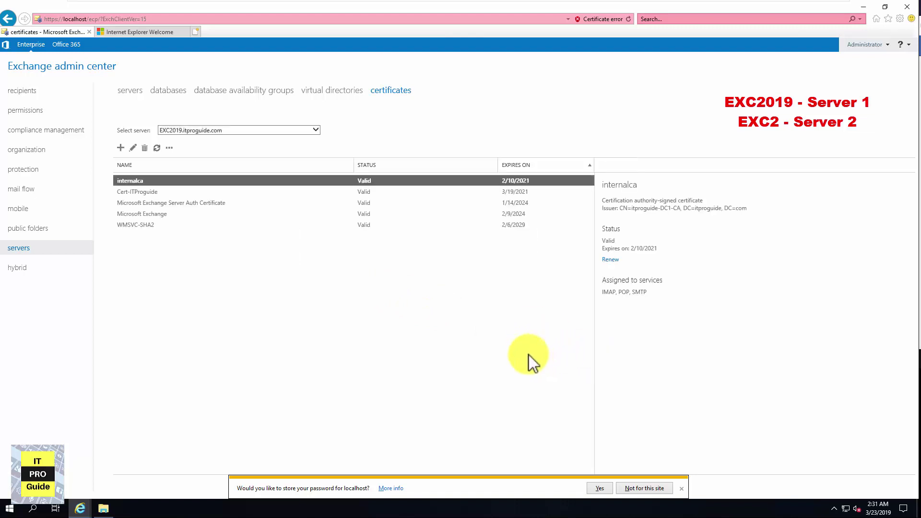
click(107, 510)
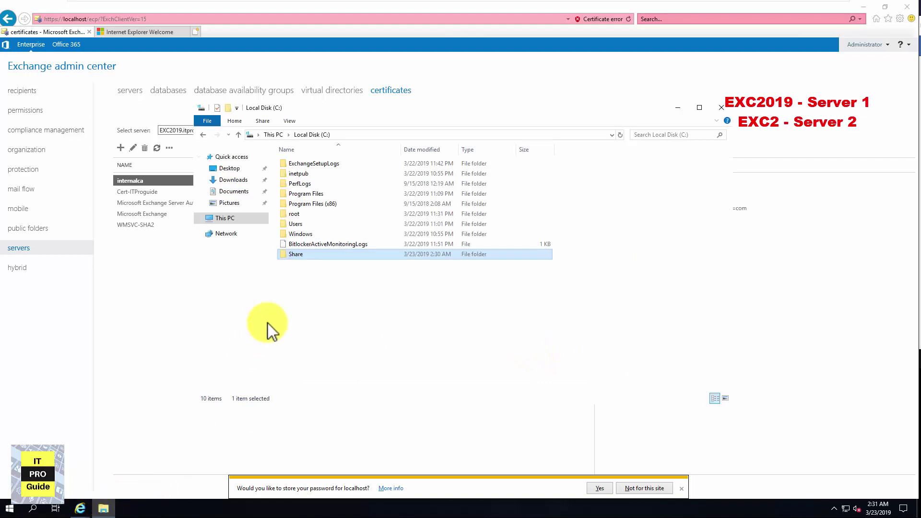
From the Share folder, start installing ITPROGUIDECER.PFX into the Local Machine store
double_click(303, 257)
click(296, 164)
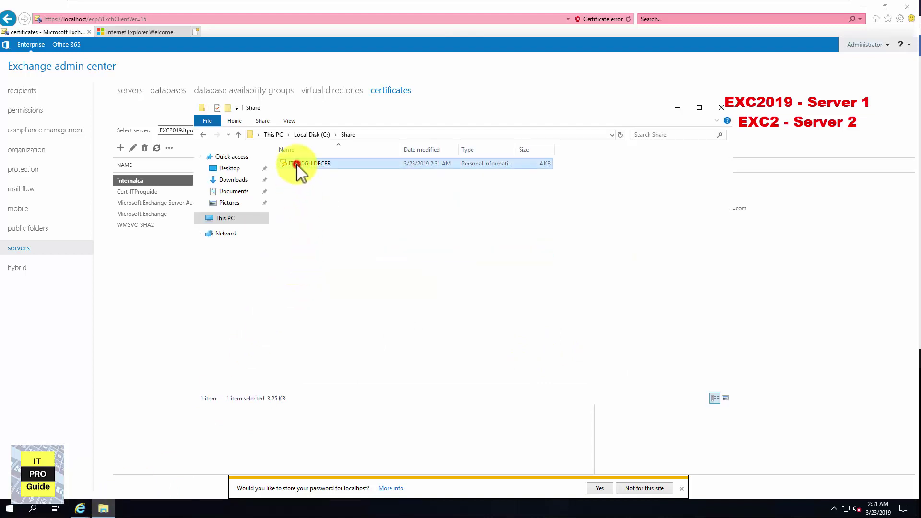
right_click(297, 165)
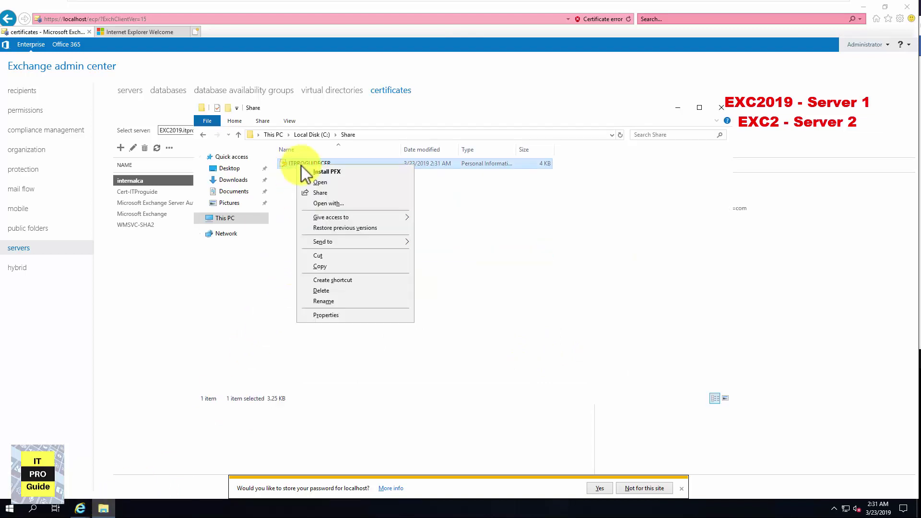
click(315, 171)
click(380, 280)
click(530, 365)
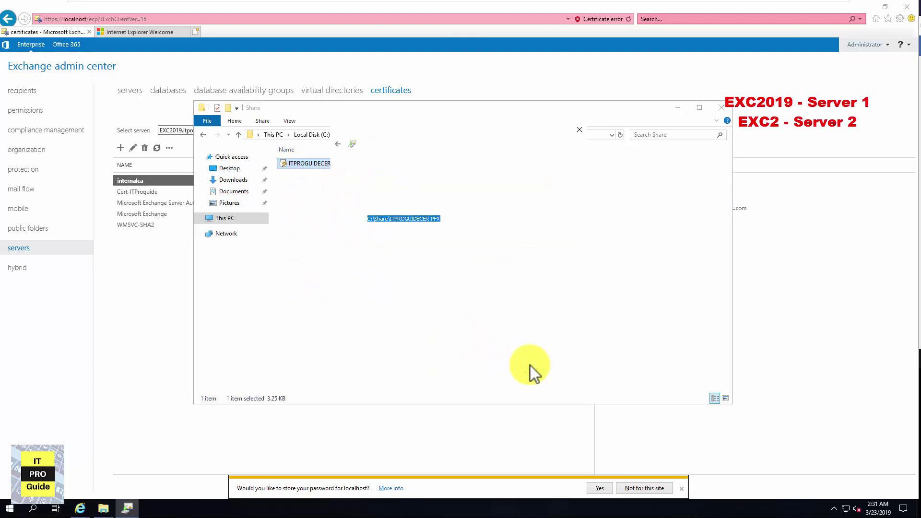
click(531, 366)
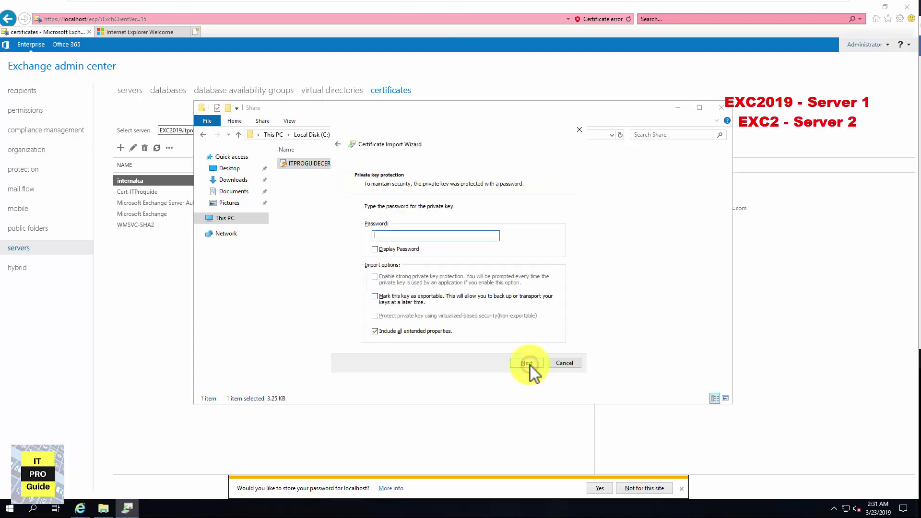
Enter the private key password, let Windows choose the store, finish the import and minimize File Explorer
text(123)
click(525, 364)
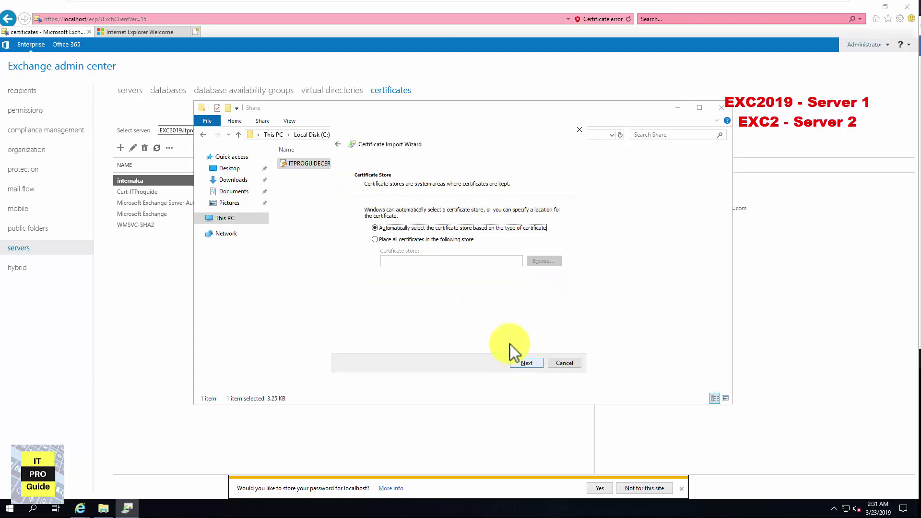
click(447, 240)
click(448, 229)
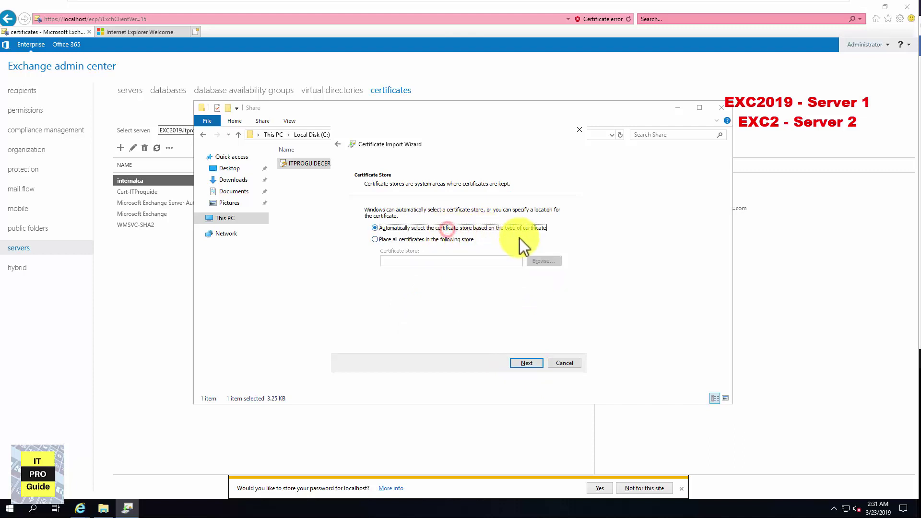
click(526, 363)
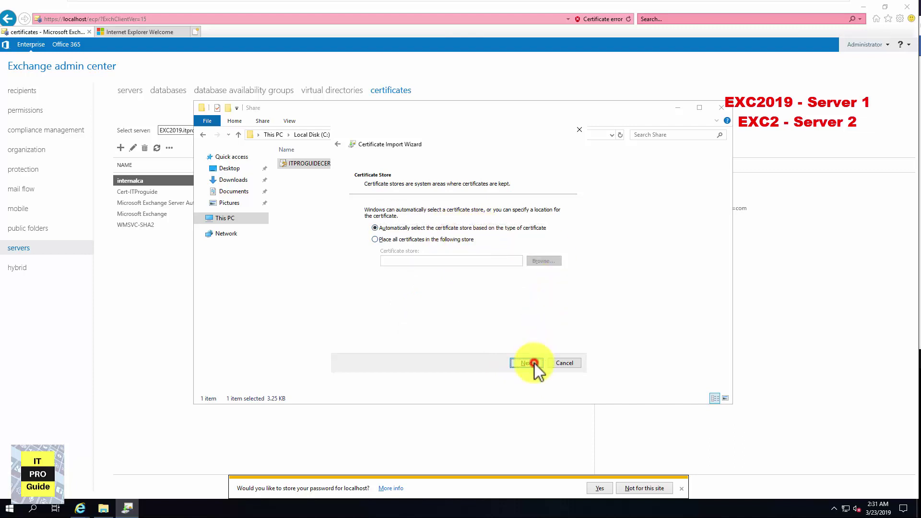
click(533, 363)
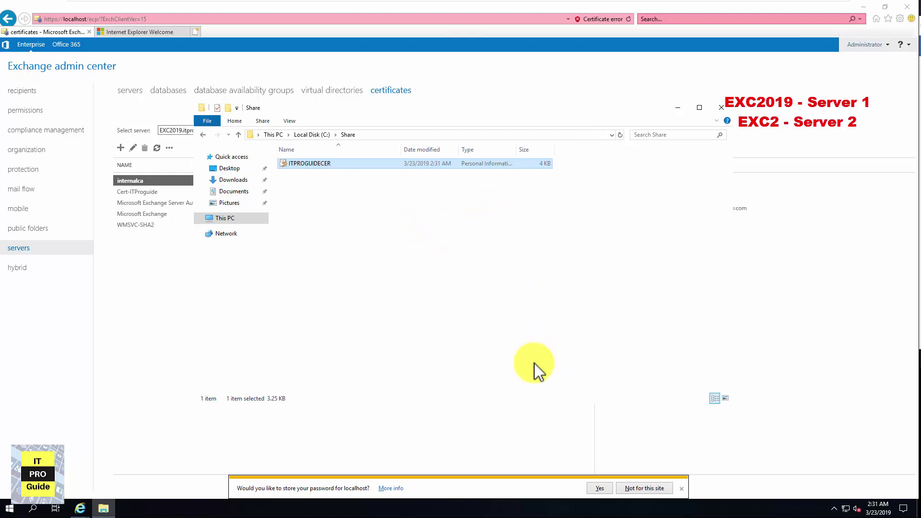
click(485, 288)
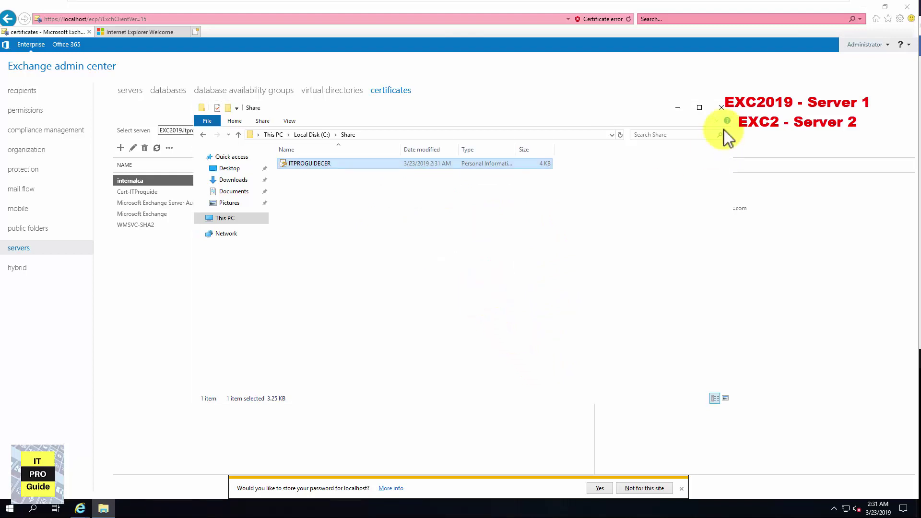
click(678, 107)
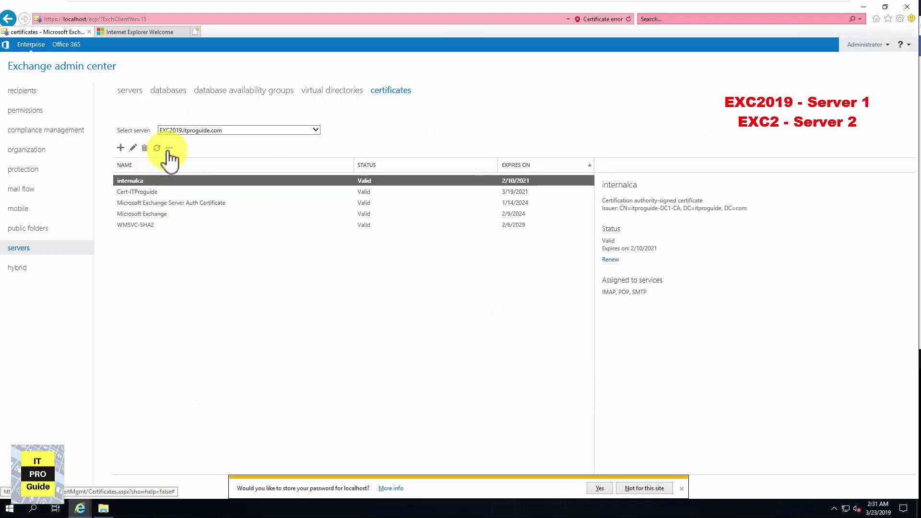
On exc2, add SMTP to Cert-ITProguide's services and accept replacing the existing SMTP certificate
click(185, 130)
click(183, 138)
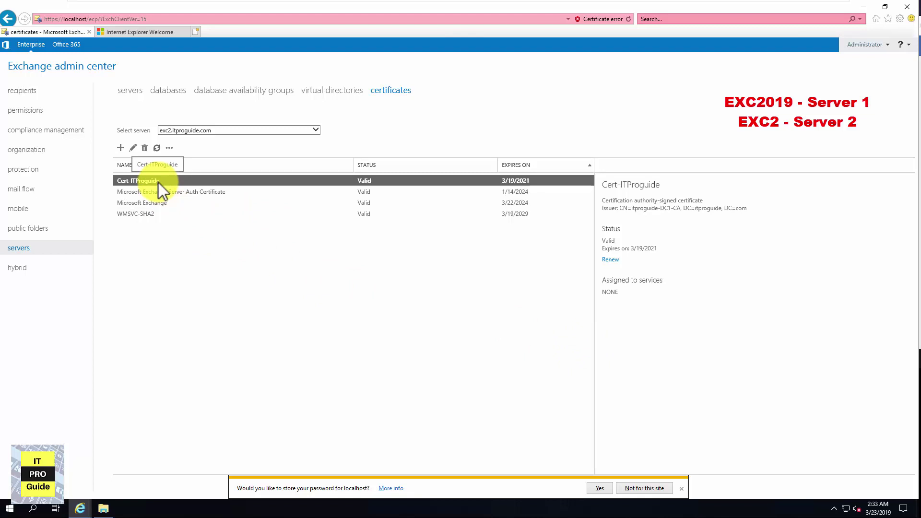
click(133, 148)
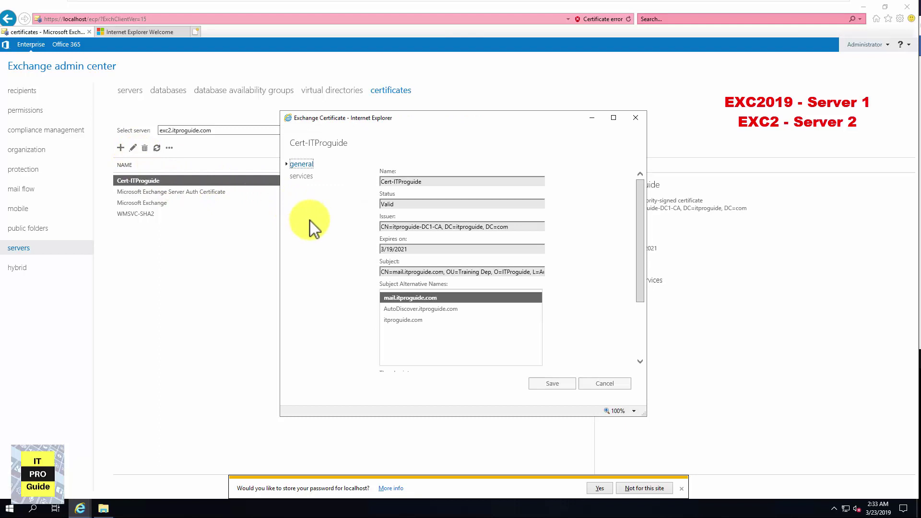
click(289, 178)
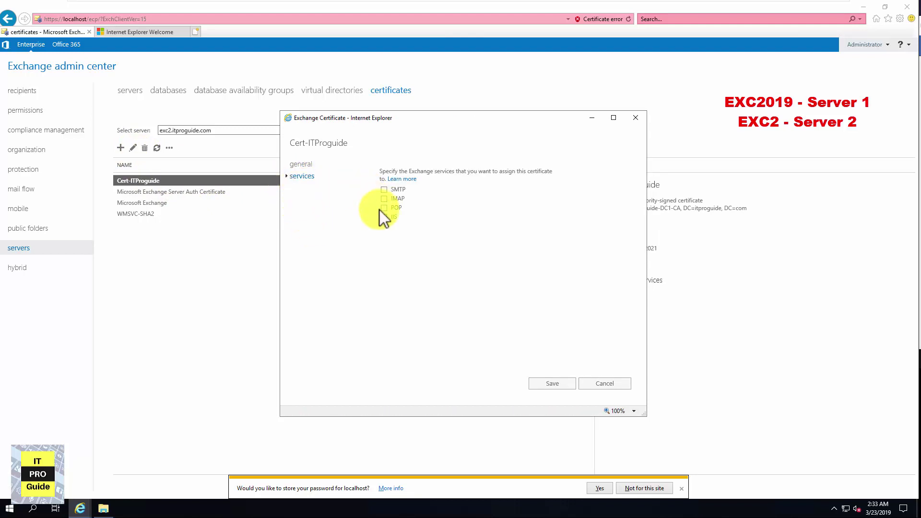
click(384, 189)
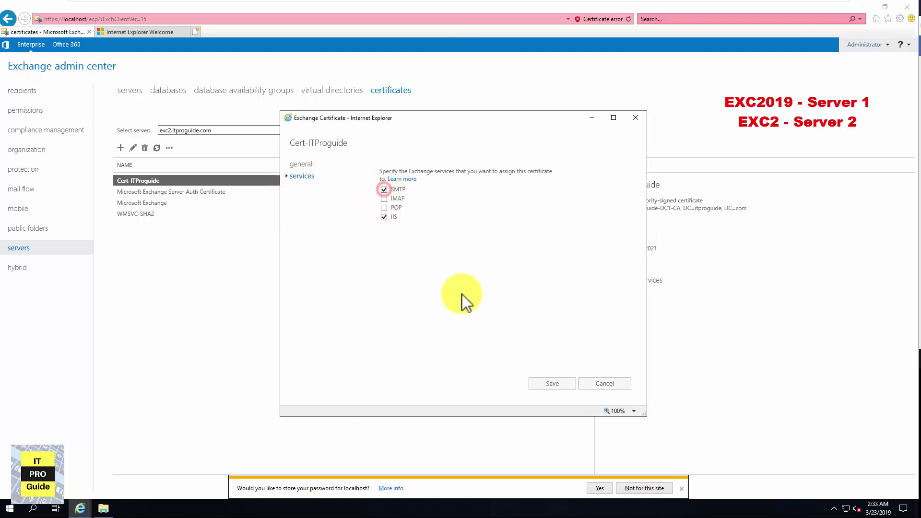
click(556, 384)
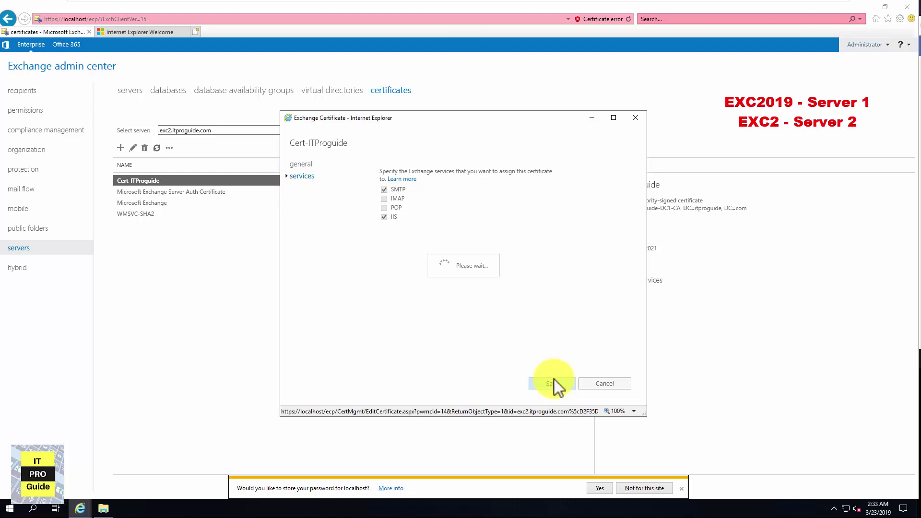
click(462, 319)
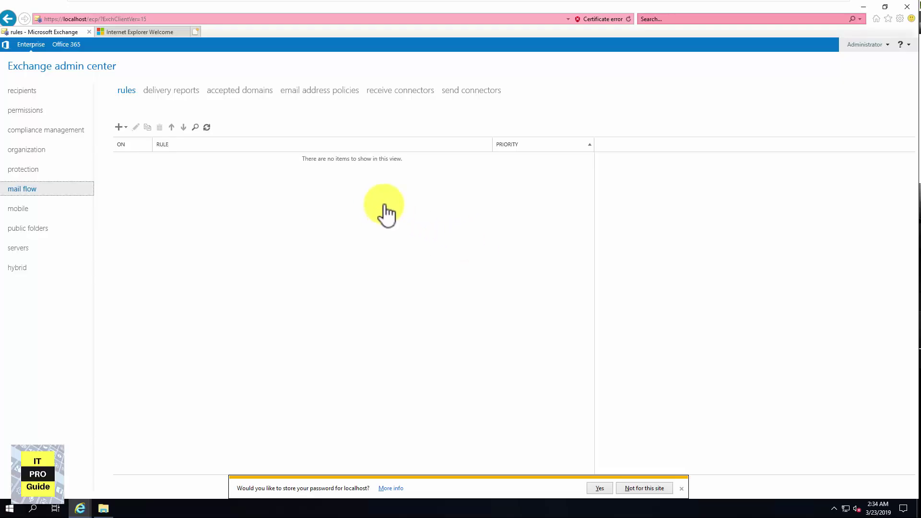
Under mail flow send connectors, open the Onprem-SecureGateway connector for editing
click(25, 91)
click(51, 190)
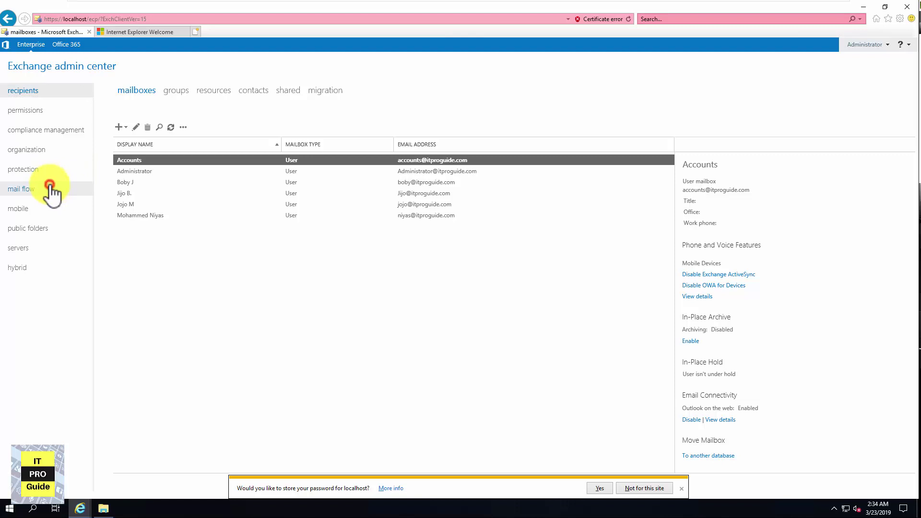
click(471, 89)
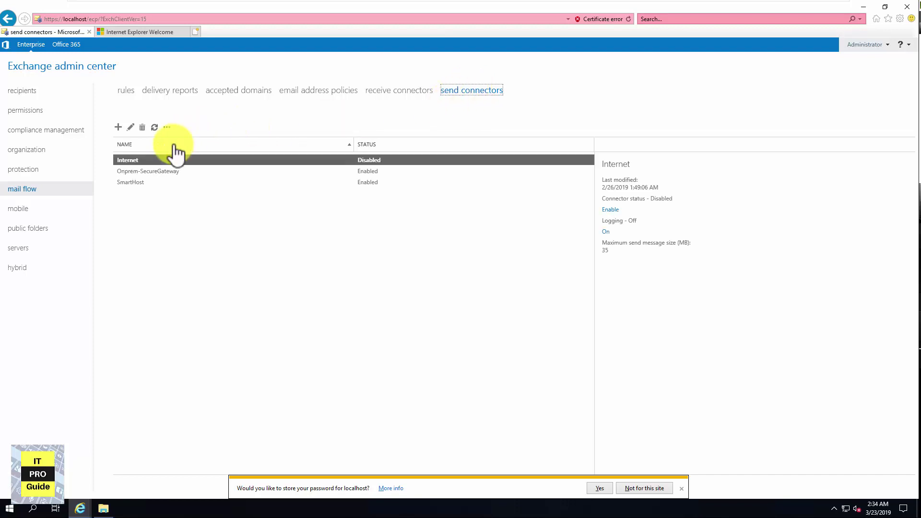
click(156, 172)
click(152, 183)
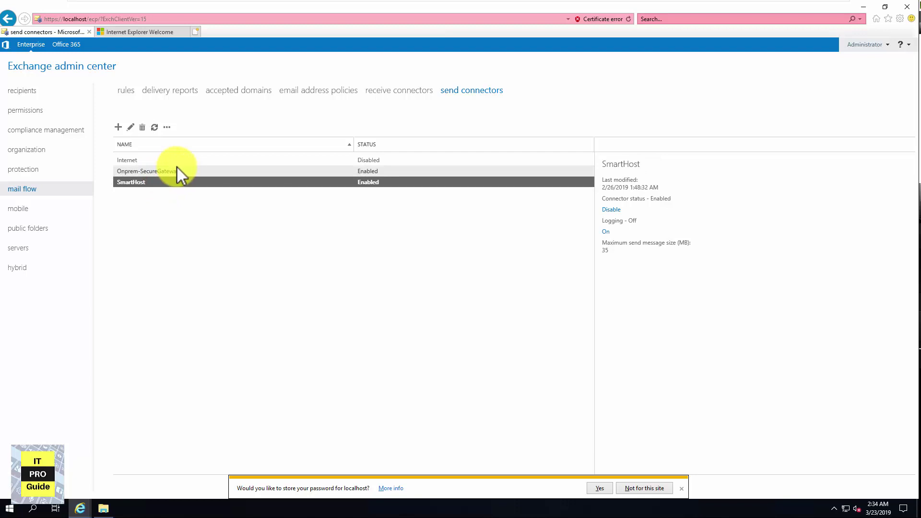
click(174, 170)
click(130, 128)
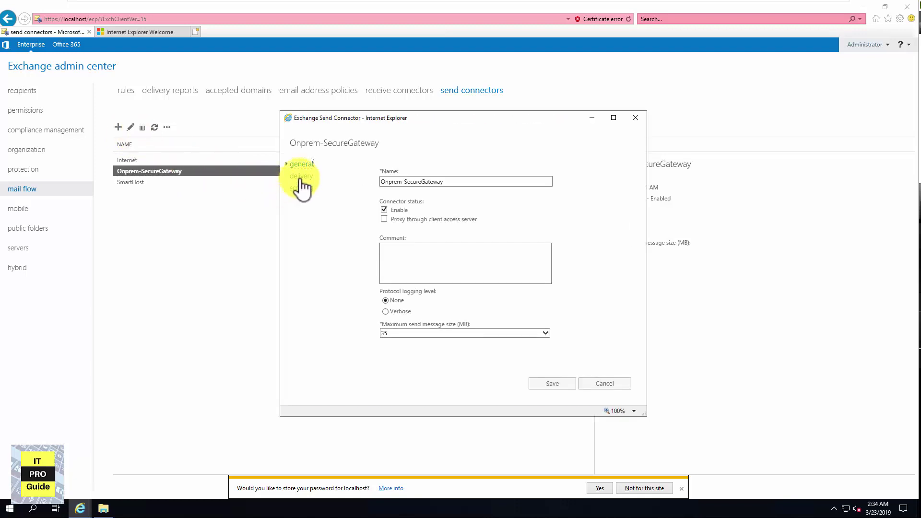
In the connector's scoping, add EXC2 as a source server and save
click(302, 176)
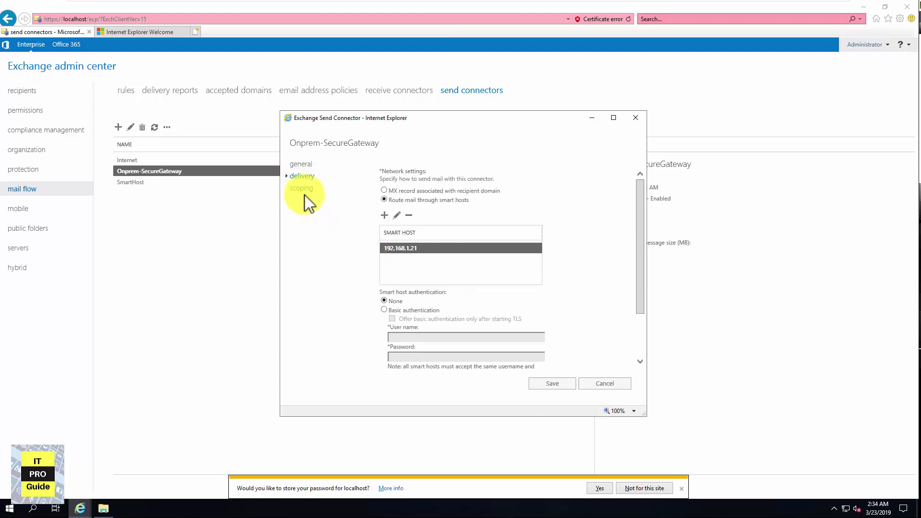
click(302, 188)
scroll(432, 275, down, 3)
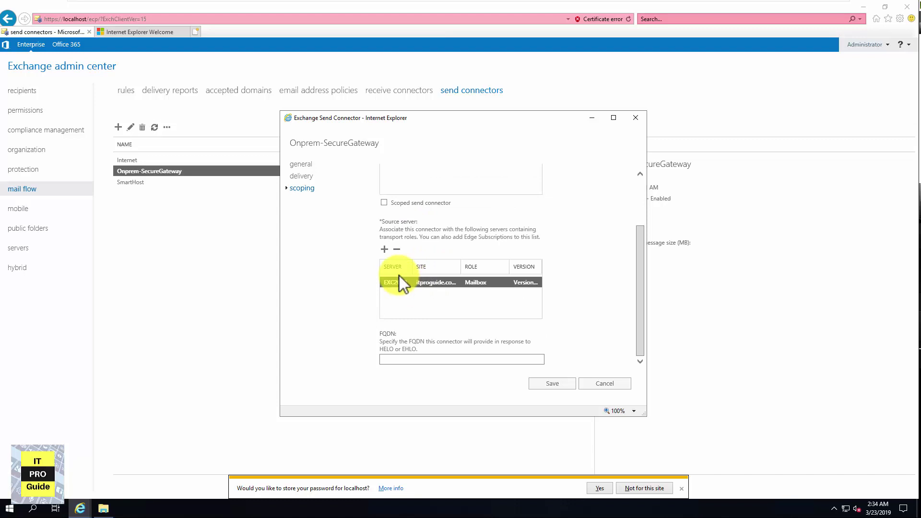
click(384, 249)
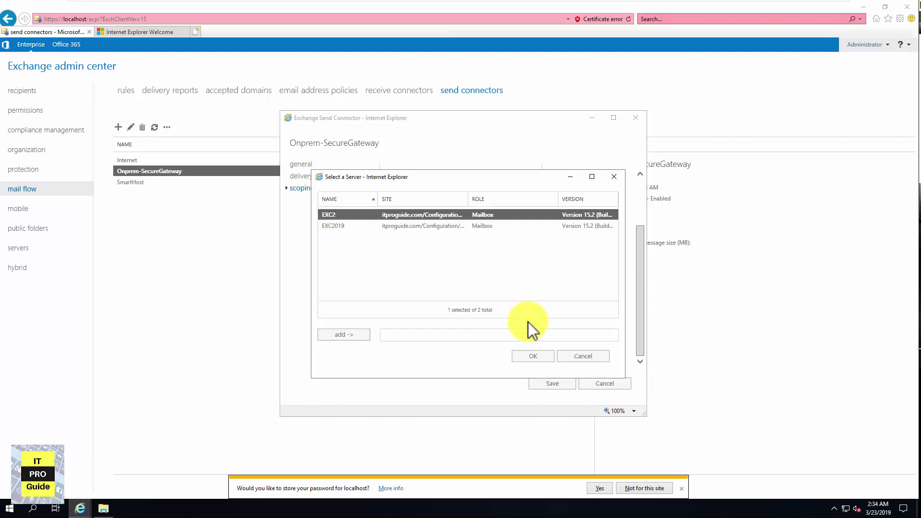
click(541, 359)
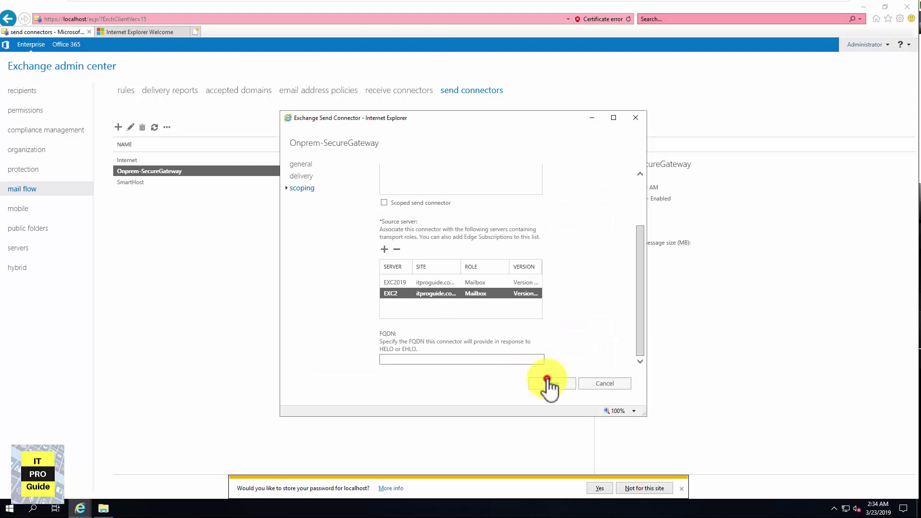
click(549, 382)
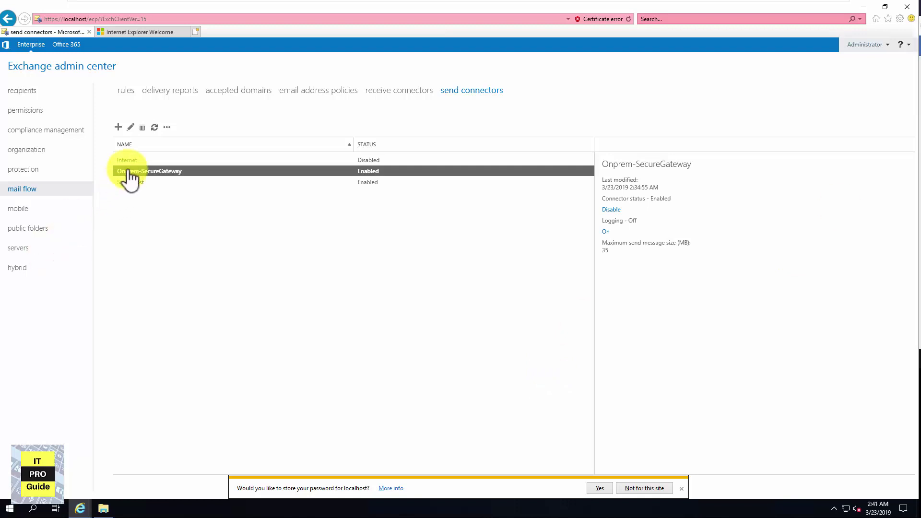
click(129, 171)
Inspect the security and scoping settings of EXC2019's Relay receive connector, then cancel without changes
click(398, 93)
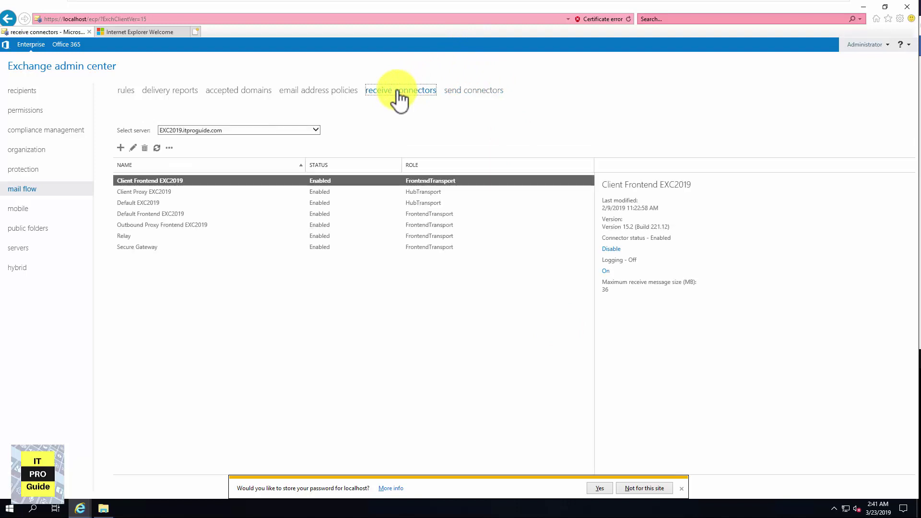
click(276, 129)
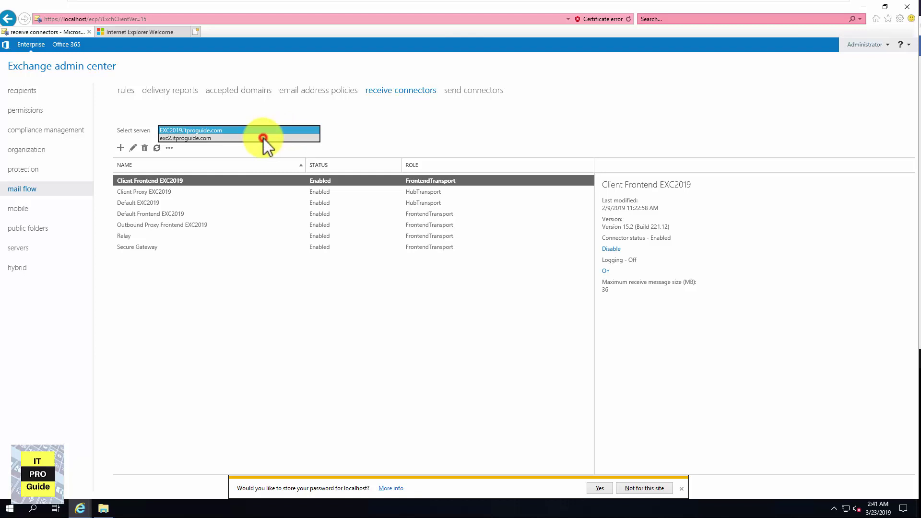
click(264, 138)
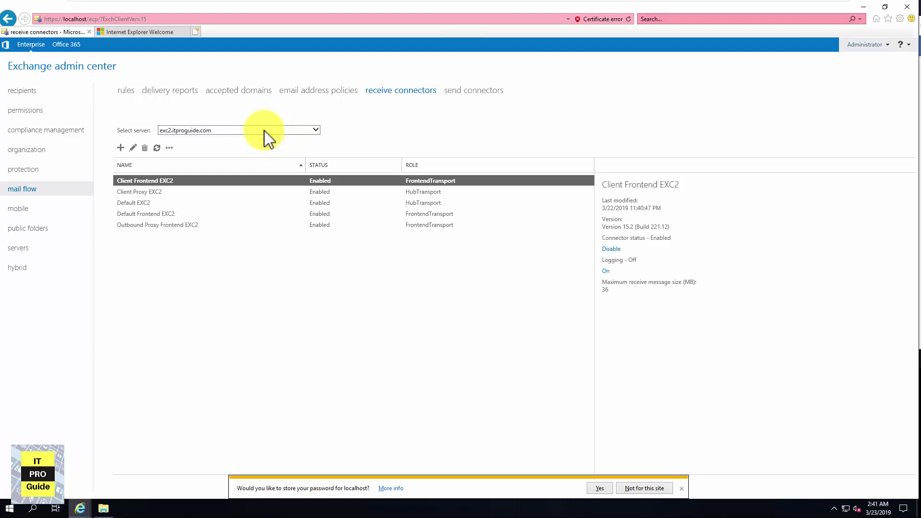
click(263, 131)
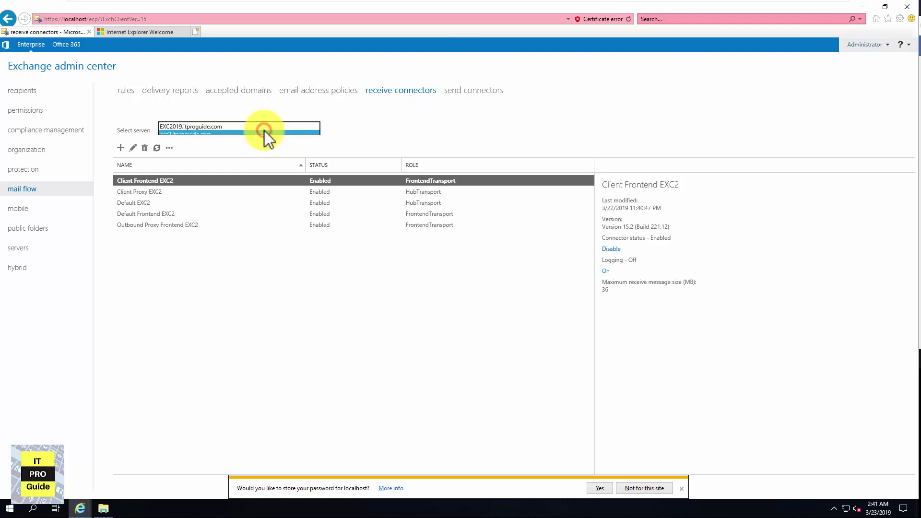
click(262, 120)
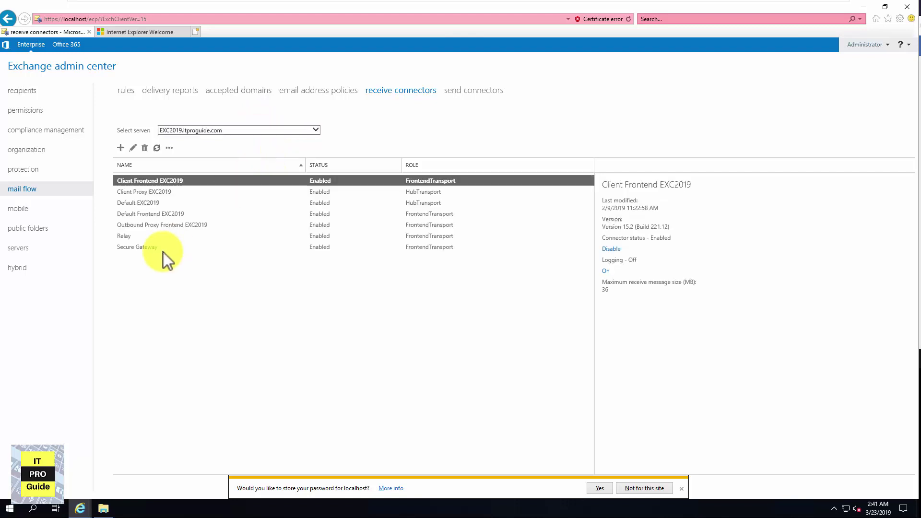
double_click(163, 236)
click(301, 176)
click(301, 188)
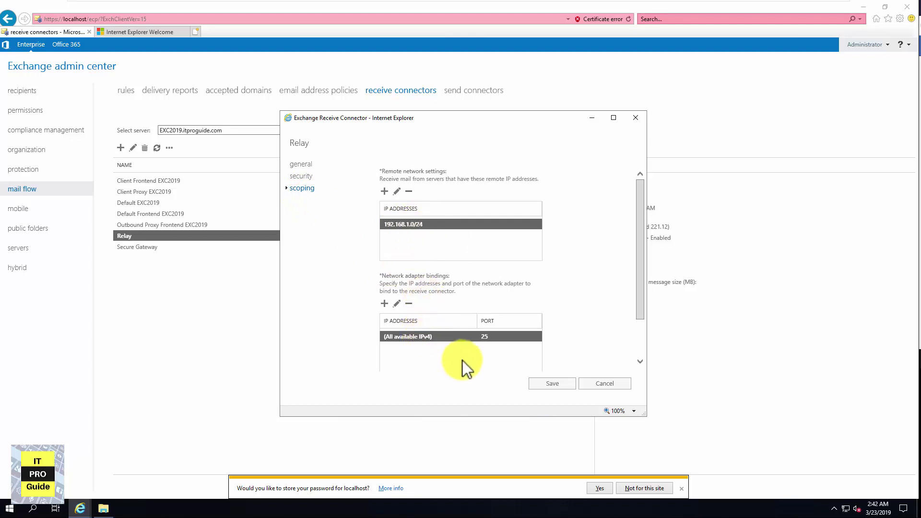
click(301, 176)
click(301, 164)
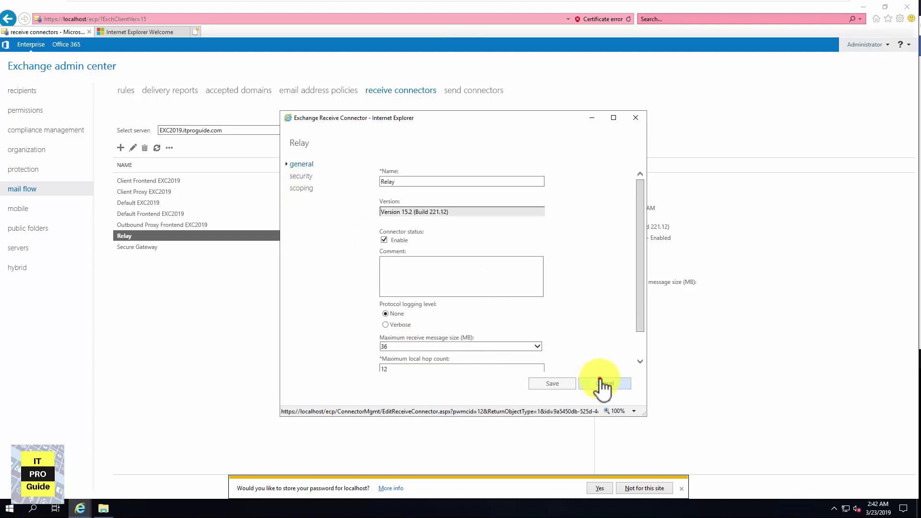
click(600, 381)
Start a new receive connector on exc2 with Frontend Transport role and Internal type
click(215, 131)
click(207, 137)
click(120, 148)
click(319, 312)
click(317, 210)
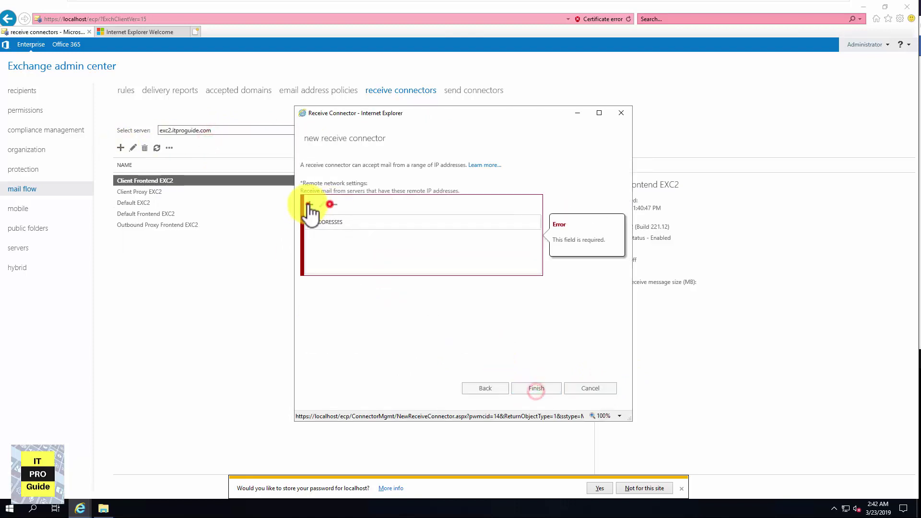
Add 192.168.1. as the remote network for the new Relay connector and finish the wizard
click(309, 205)
text(192.168.1.0/24)
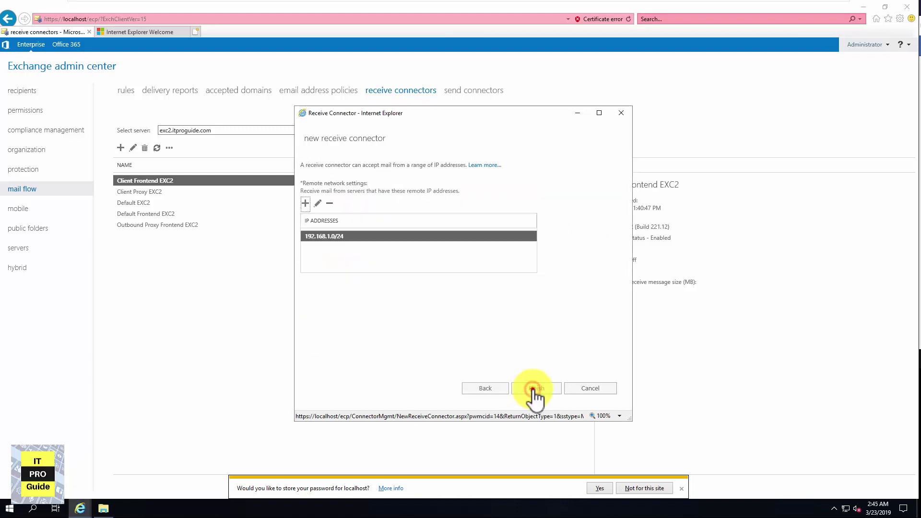
click(532, 389)
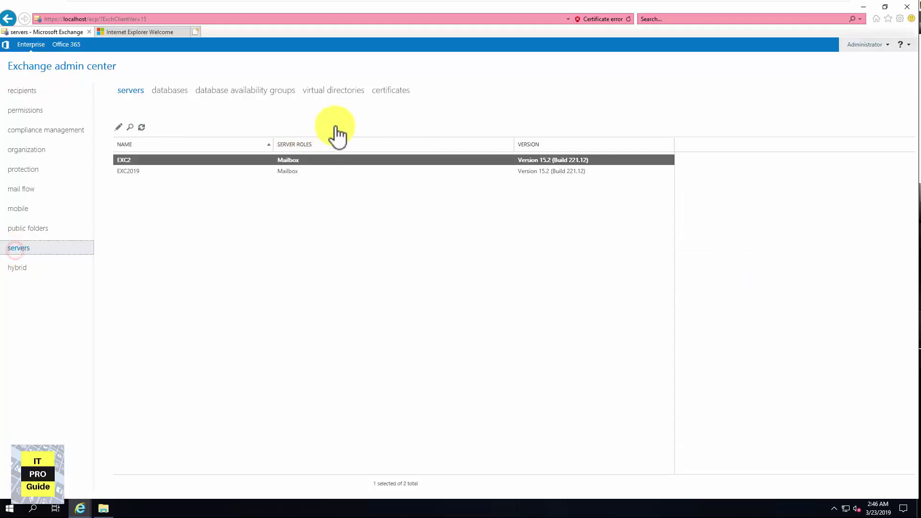
click(335, 90)
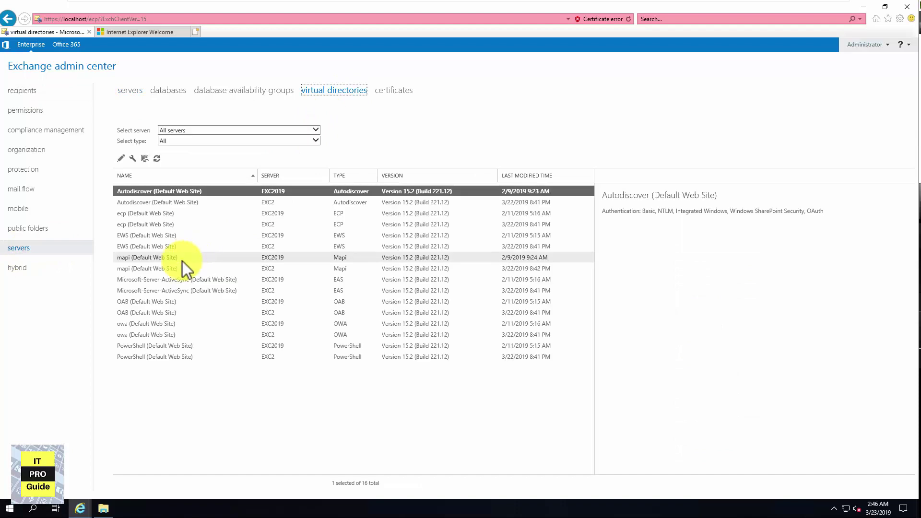
click(151, 324)
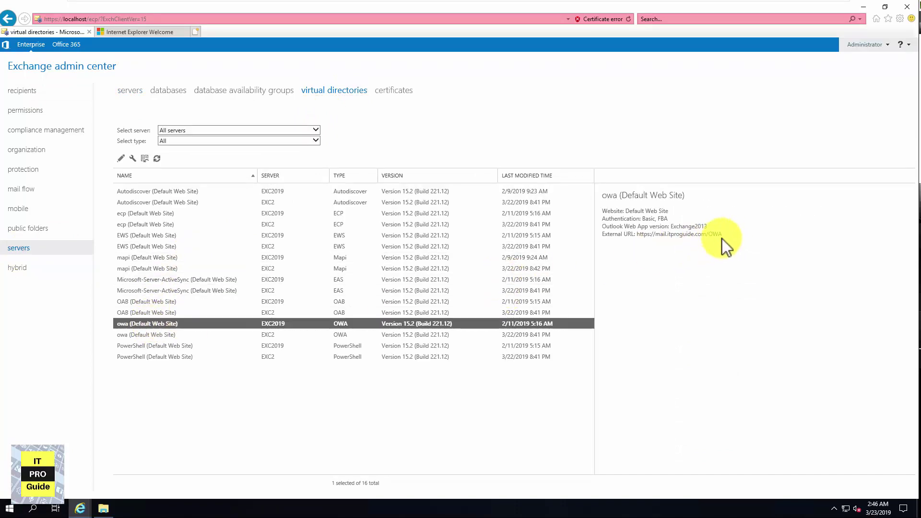
drag(724, 236, 638, 237)
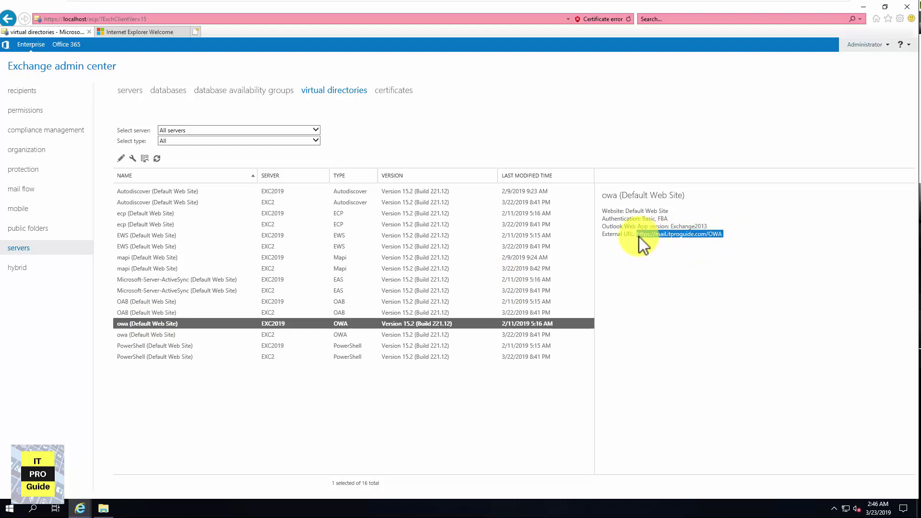
click(230, 334)
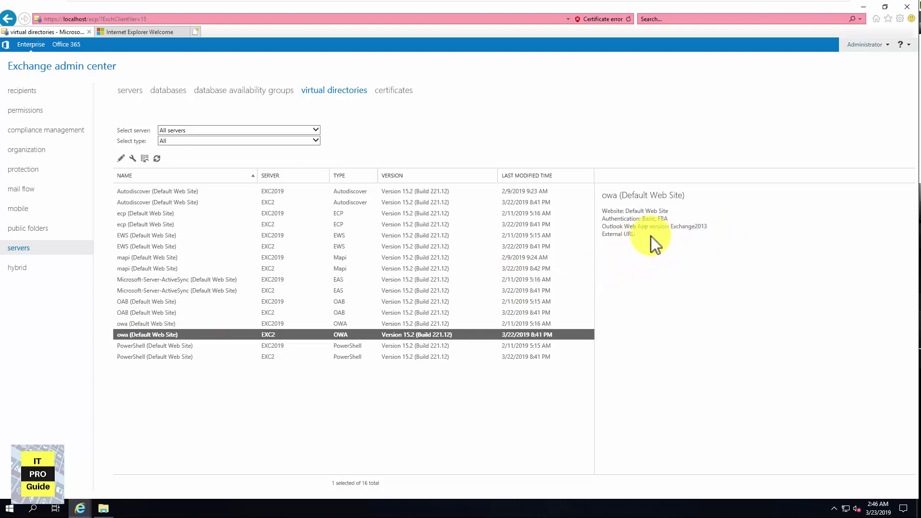
click(203, 314)
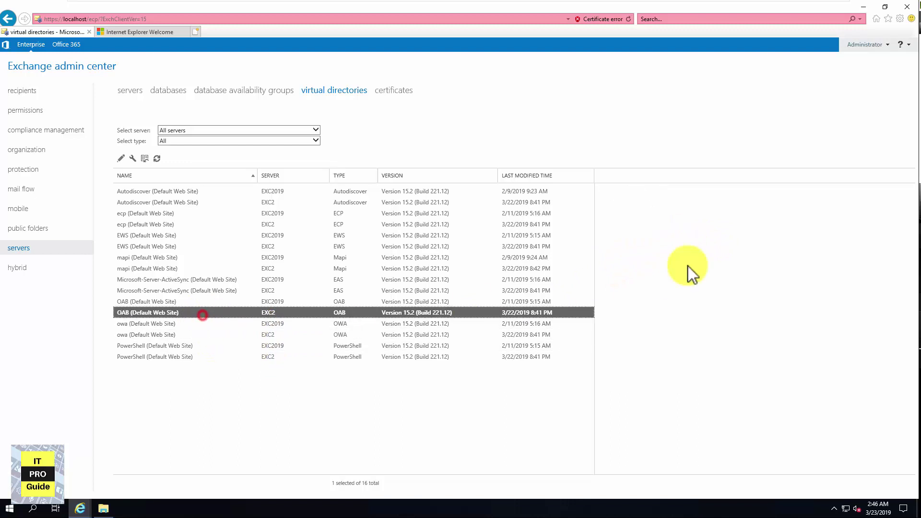
click(330, 302)
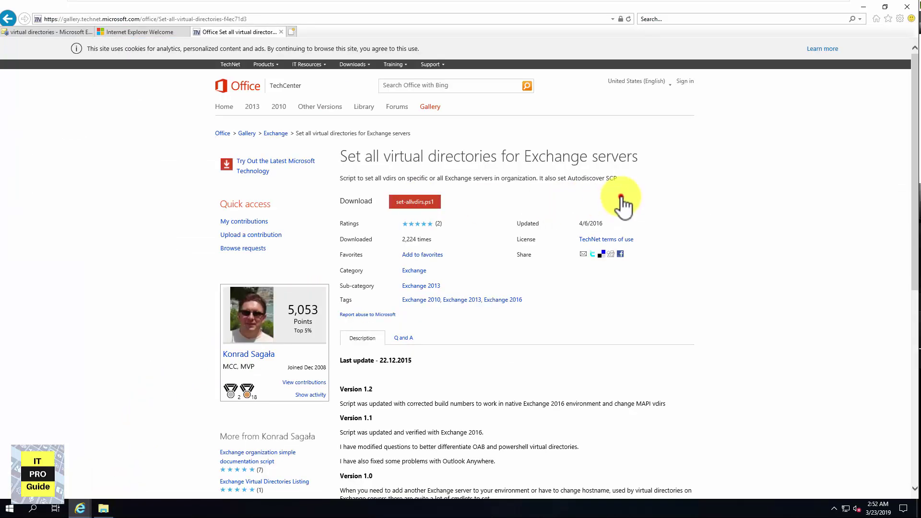
Download and save set-allvdirs.ps1 from TechNet Gallery after agreeing to its licence terms
click(620, 196)
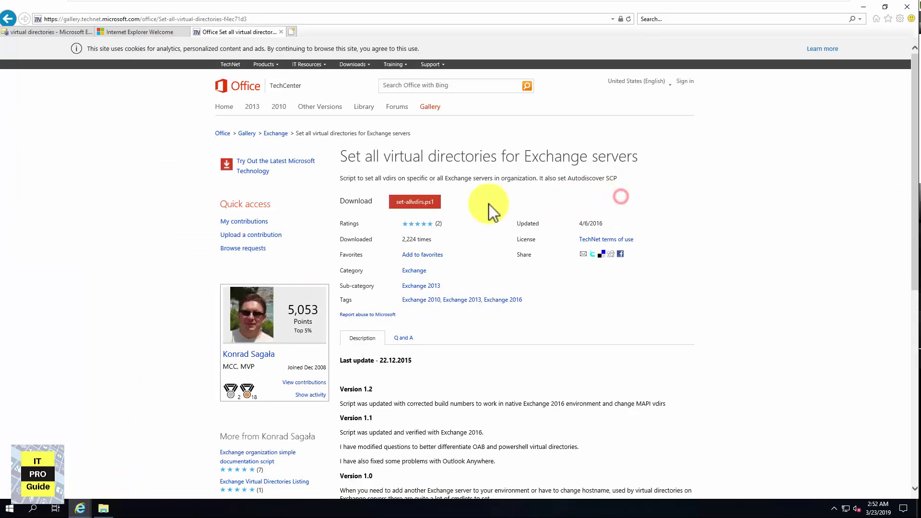
click(416, 203)
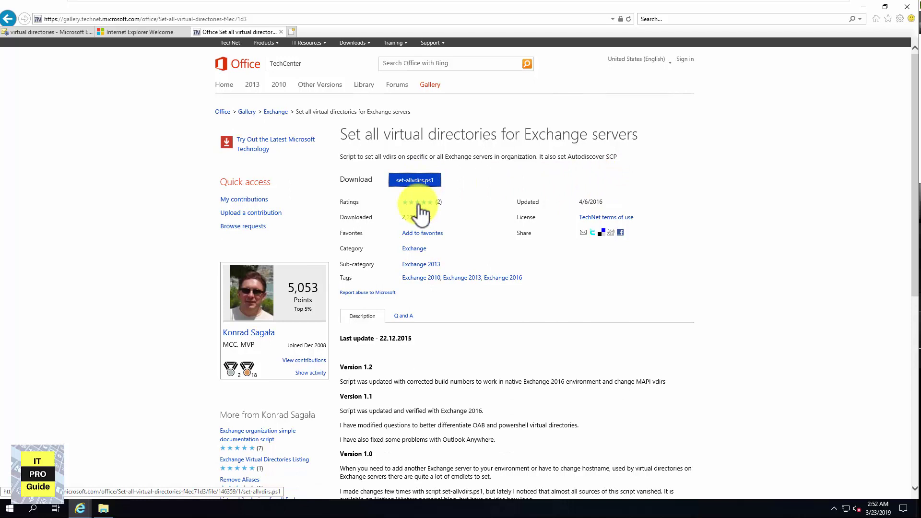
click(424, 181)
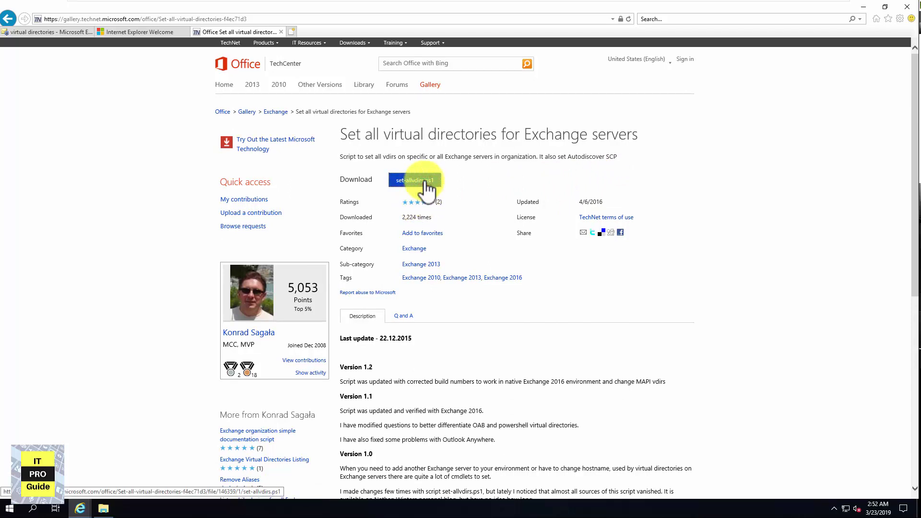
click(425, 181)
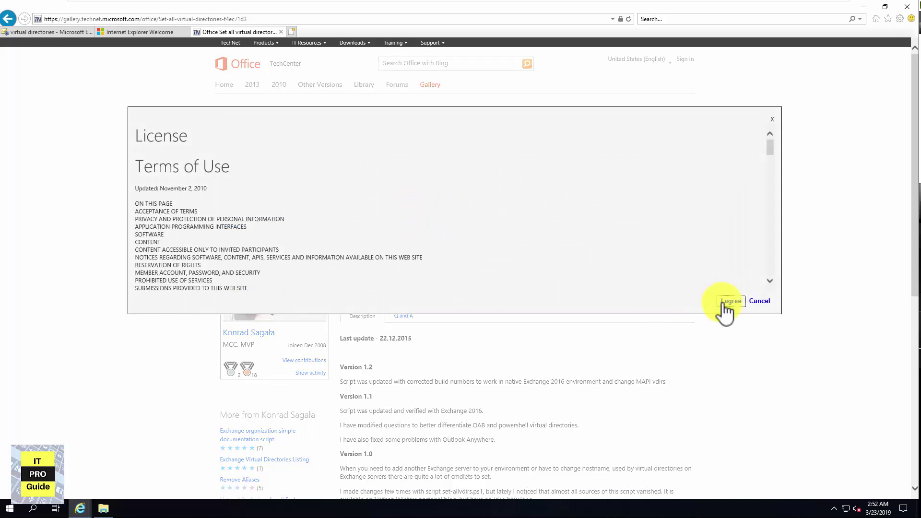
click(722, 302)
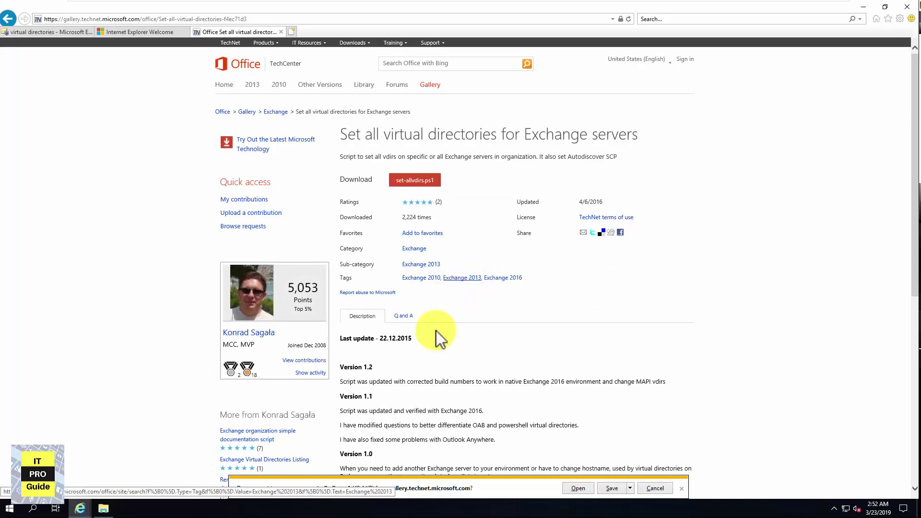
click(609, 486)
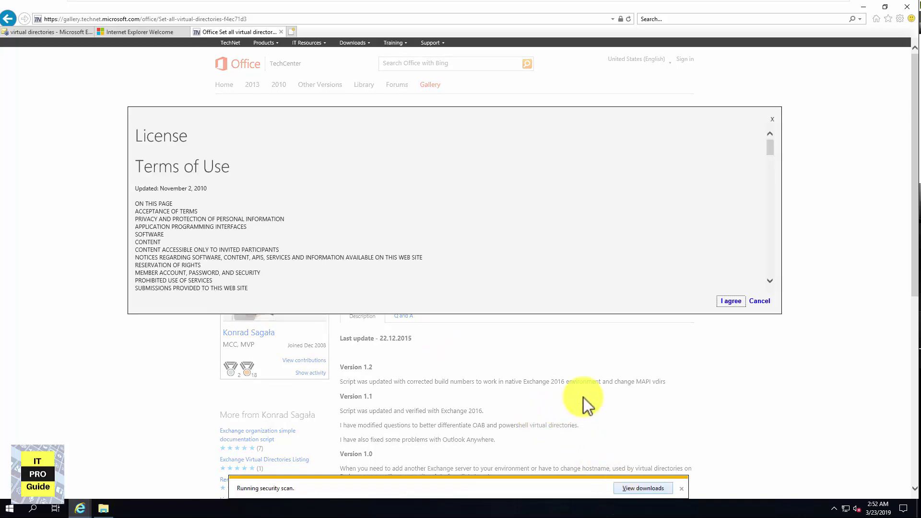
click(760, 301)
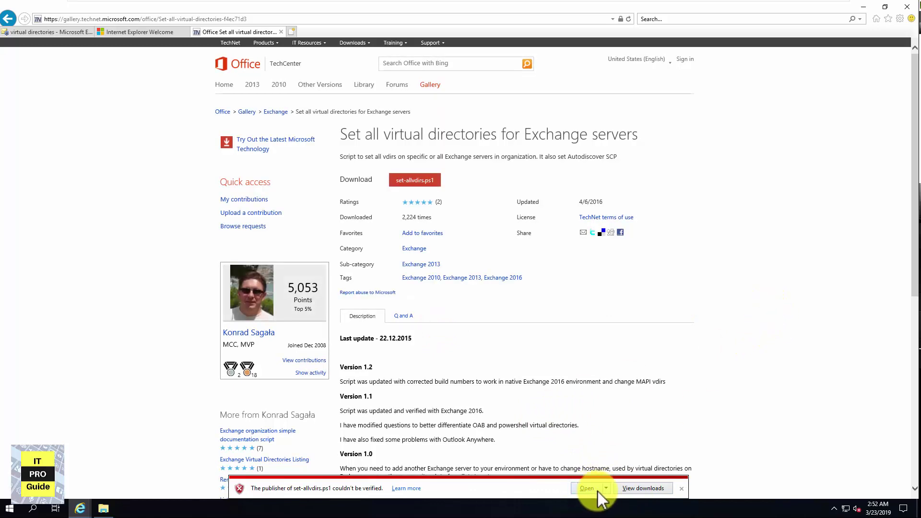
click(637, 489)
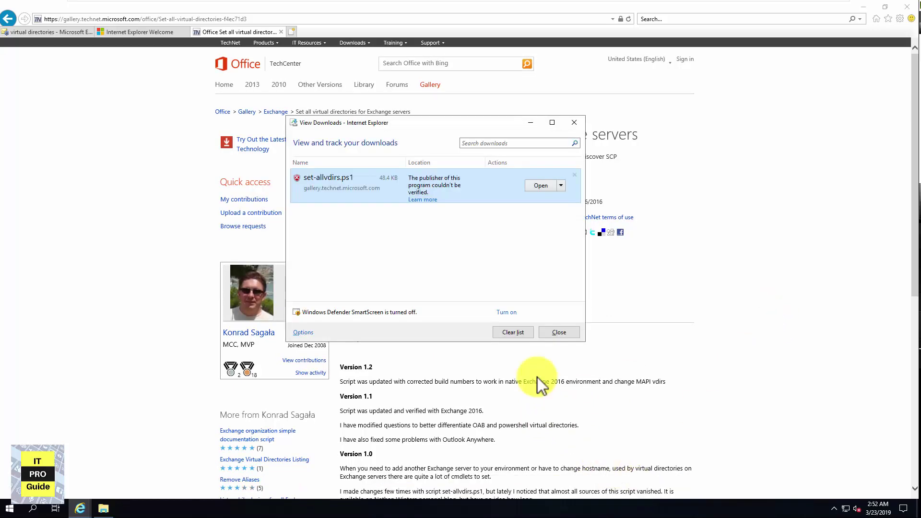
click(104, 508)
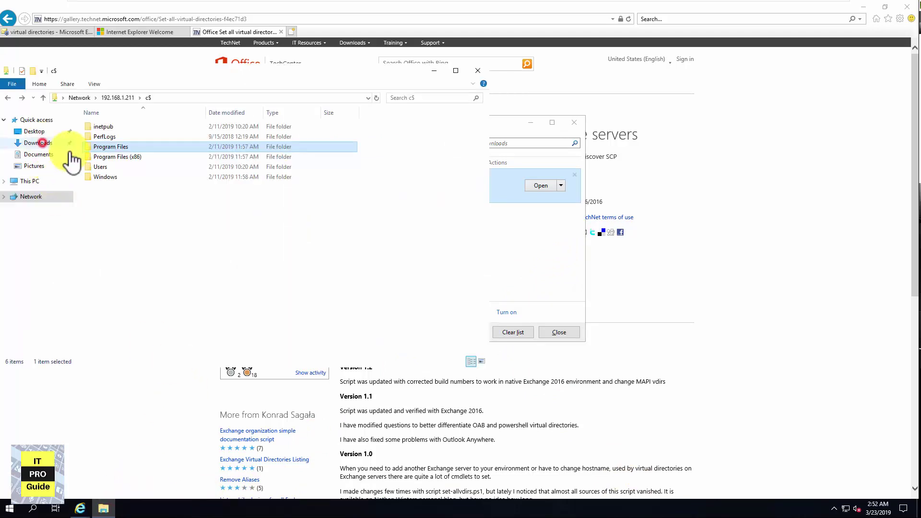
Copy set-allvdirs from Downloads and paste it into the root of Local Disk (C:)
click(39, 142)
right_click(107, 131)
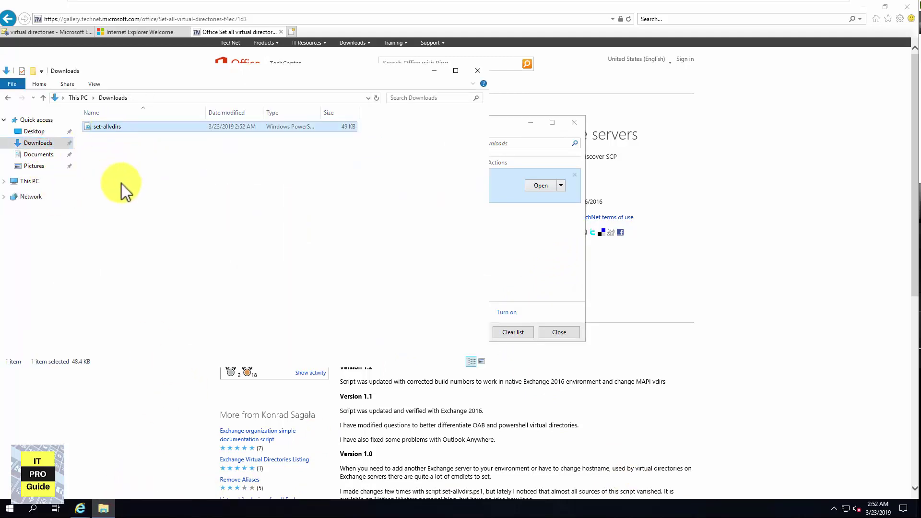
click(130, 244)
click(29, 181)
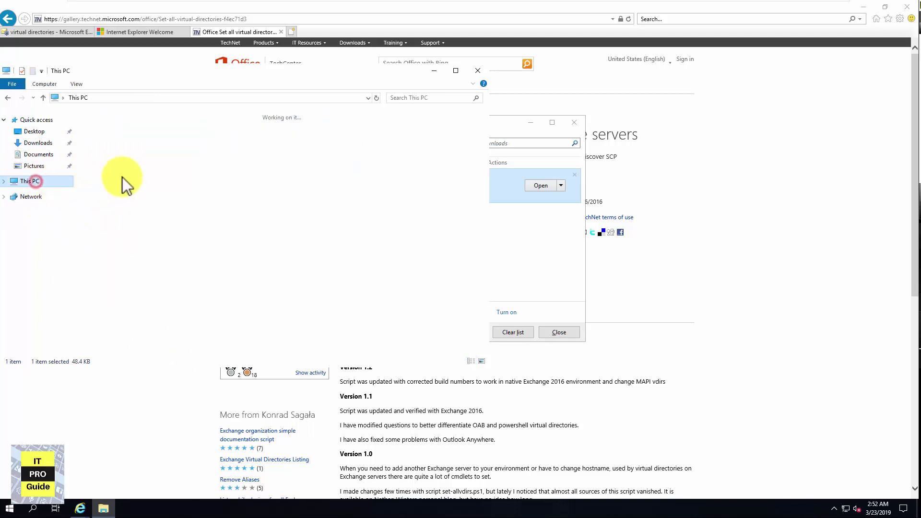
double_click(158, 233)
right_click(153, 252)
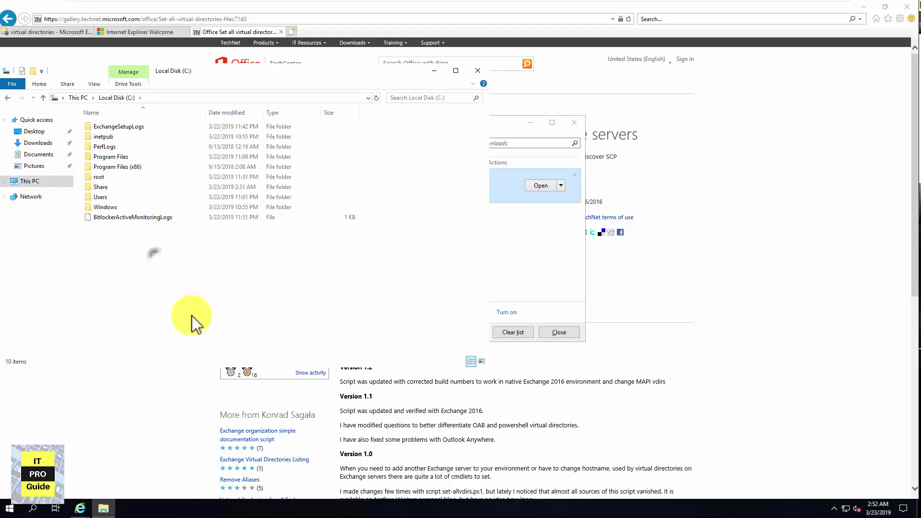
click(183, 317)
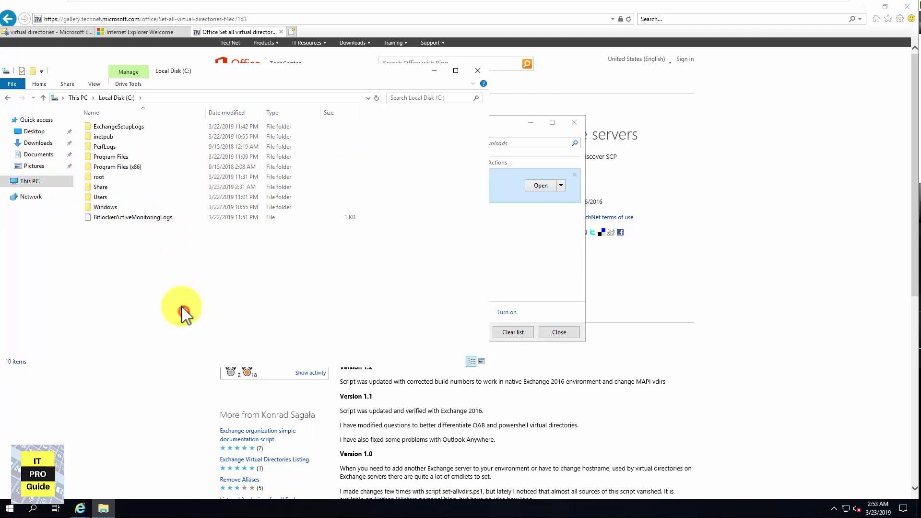
click(8, 512)
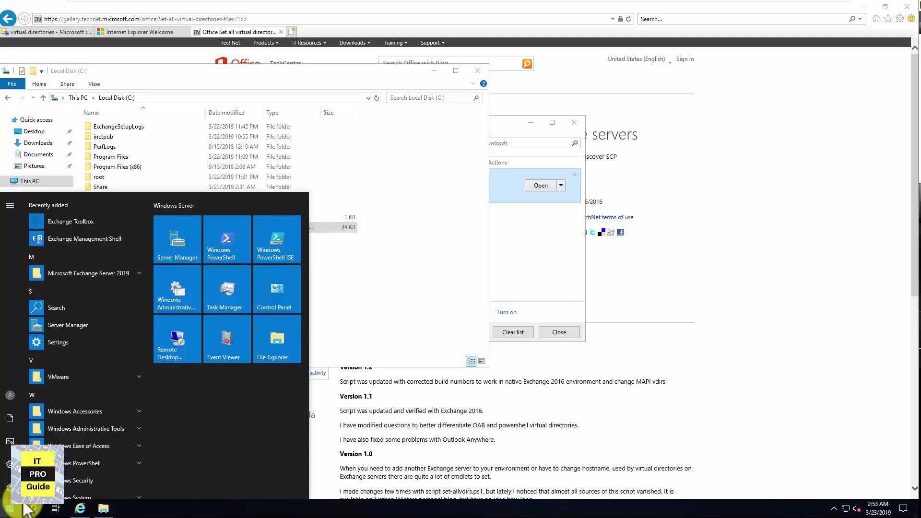
In Exchange Management Shell, set the execution policy to Bypass and run .\set-allvdirs.ps1
click(110, 239)
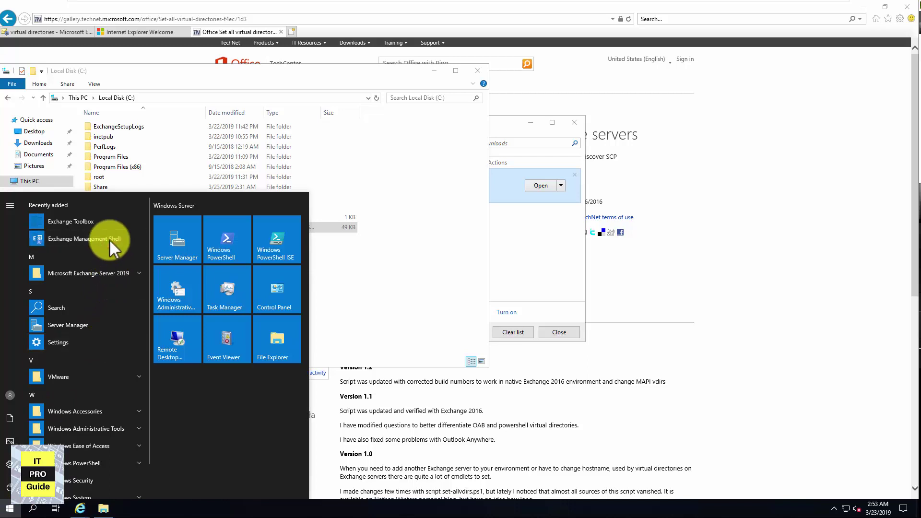
drag(147, 46, 397, 59)
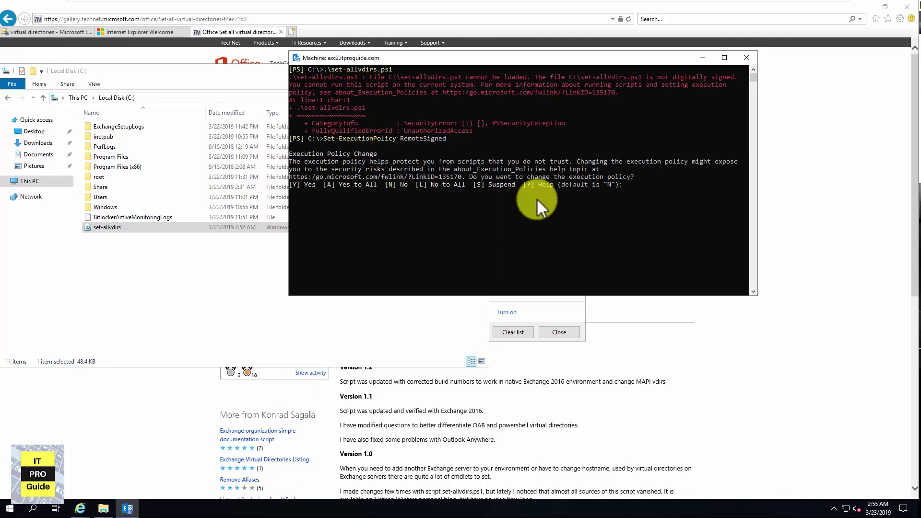
text(a)
key(Return)
key(Up)
key(Up)
key(Return)
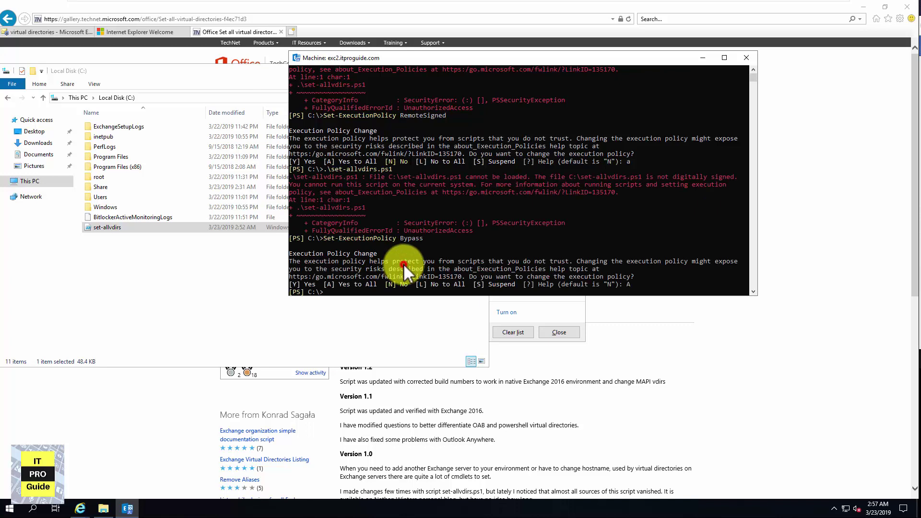
key(Up)
key(Up)
key(Return)
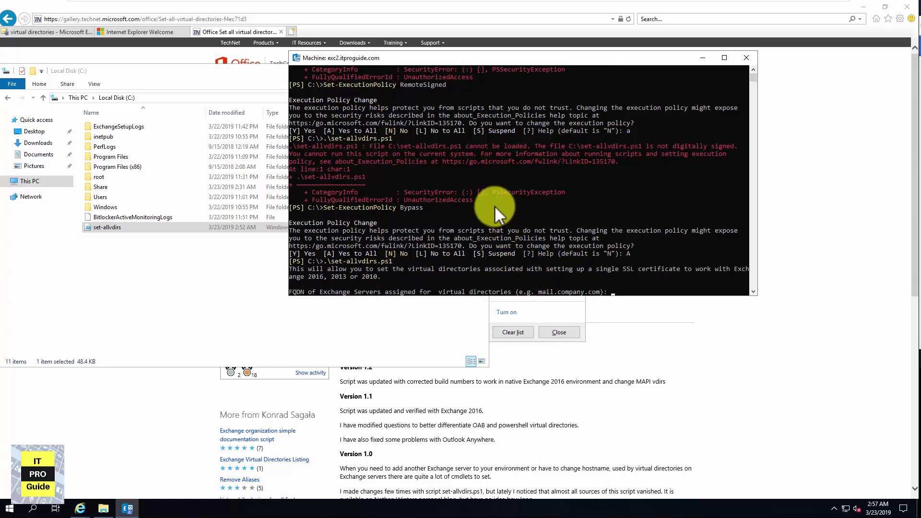
Enter mail.itproguide.com as the FQDN and answer Y to using HTTP for OAB
text(Mm)
key(BackSpace)
key(BackSpace)
text(mail.itproguide.com)
key(Return)
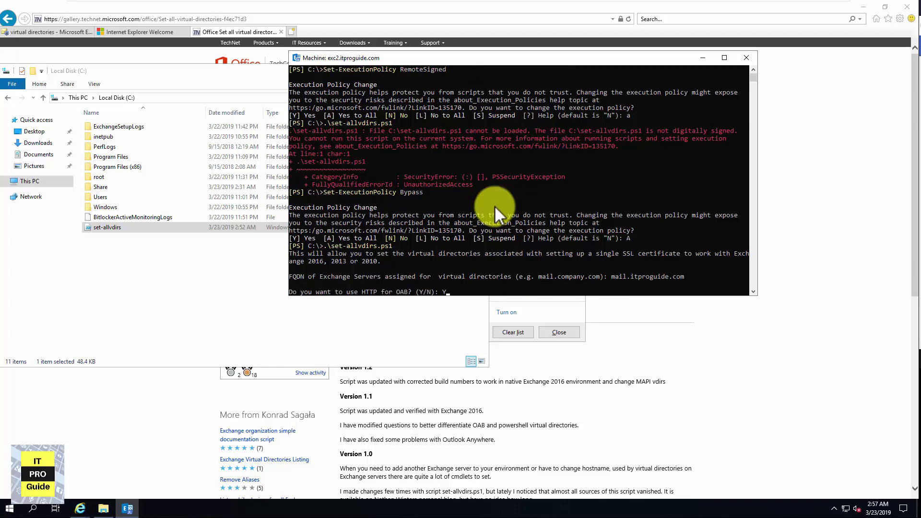
text(Y)
key(Return)
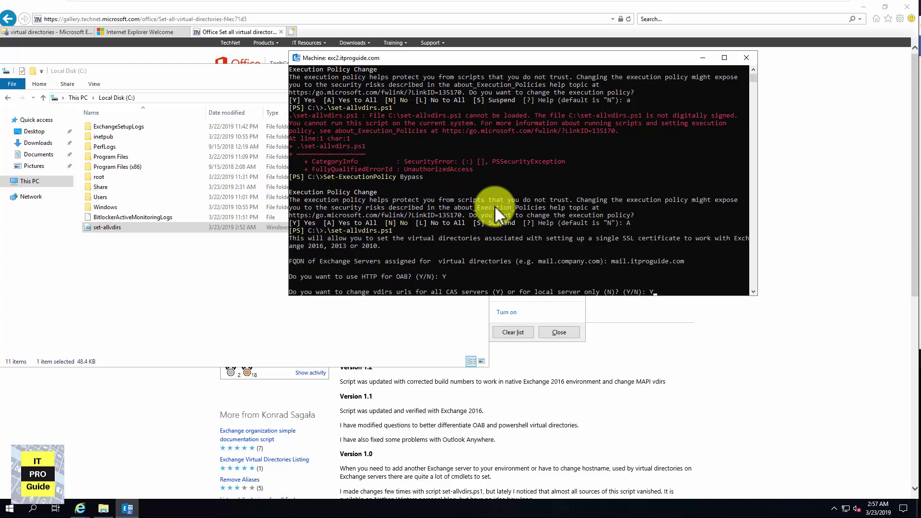
Answer Y to apply the new URLs to all CAS servers for OAB, EWS and PowerShell
text(Y)
key(Return)
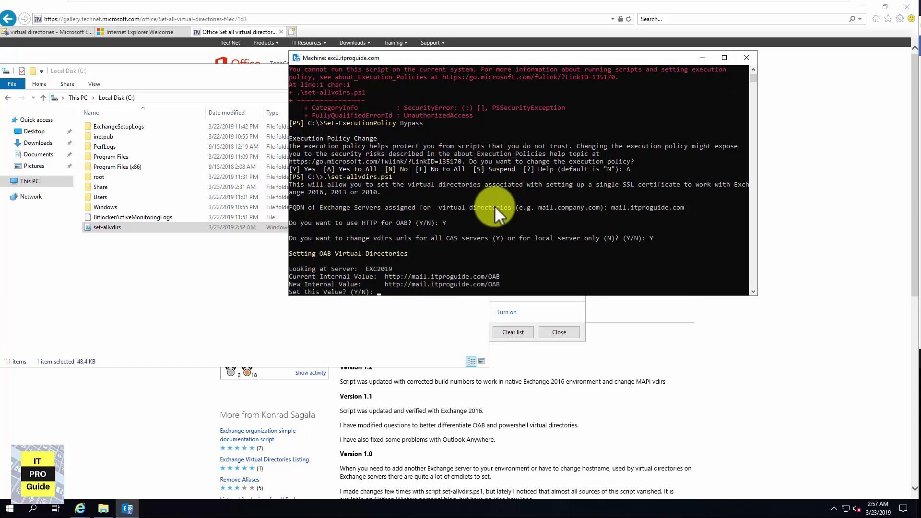
text(Y)
key(Return)
text(Y)
key(Return)
text(Y)
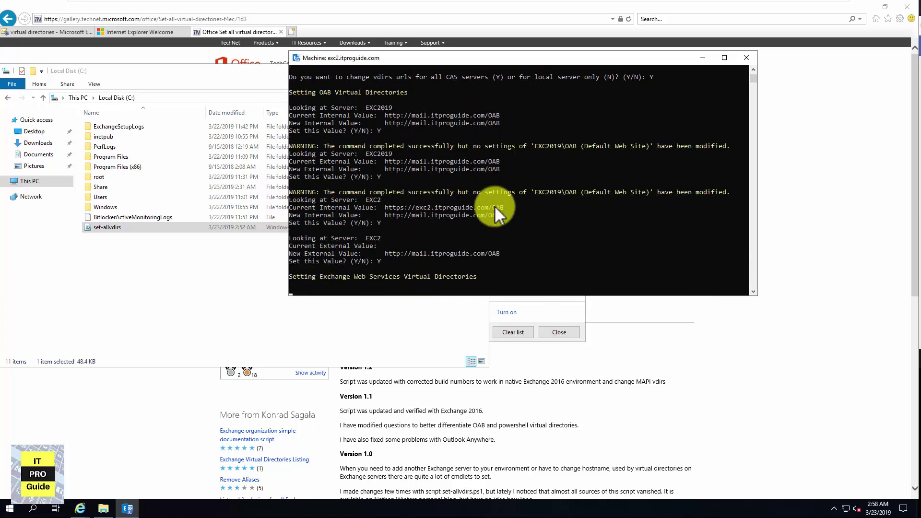
text( Y Y)
key(Return)
text(Y)
key(Return)
text(Y)
key(Return)
text(Y)
key(Return)
text(Y)
key(Return)
text(Y)
key(Return)
text(Y)
key(Return)
text(Y)
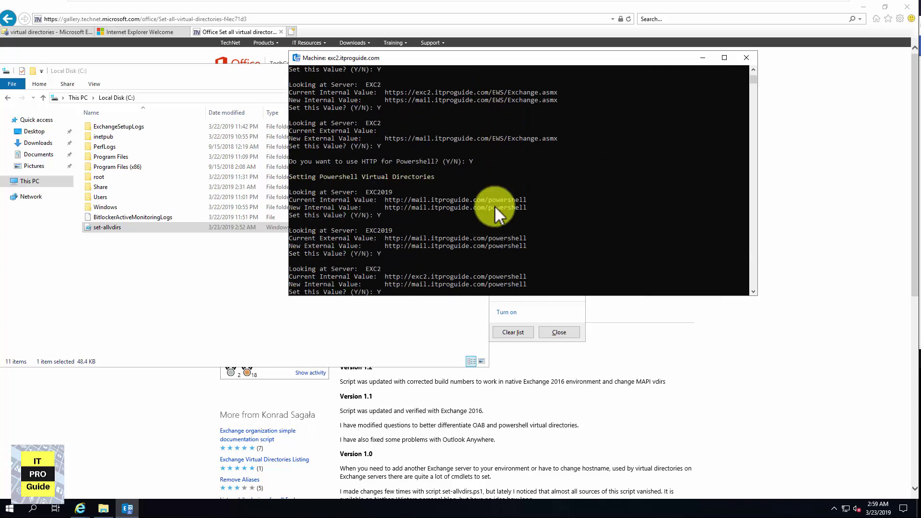
key(Return)
text(Y)
Review the script output and confirm the ECP internal and external URLs for EXC2
scroll(494, 206, up, 18)
scroll(493, 204, down, 15)
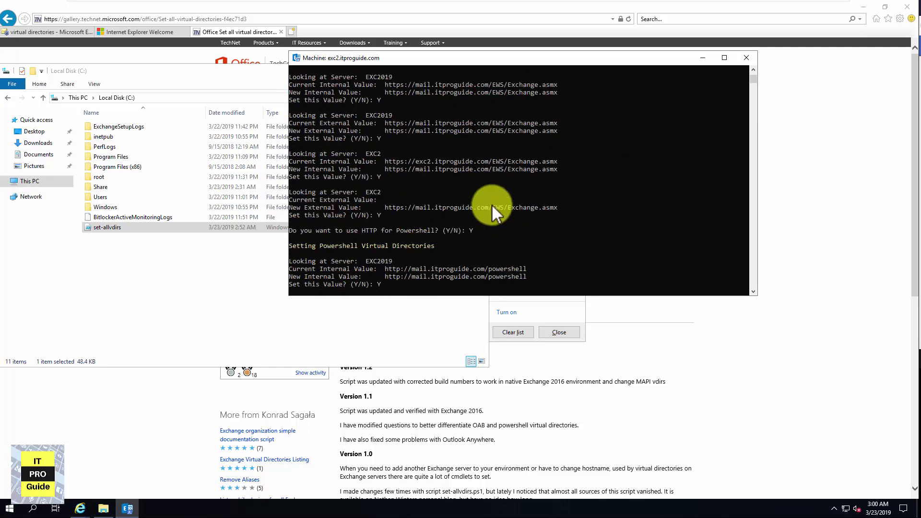
scroll(491, 204, up, 20)
scroll(484, 208, down, 20)
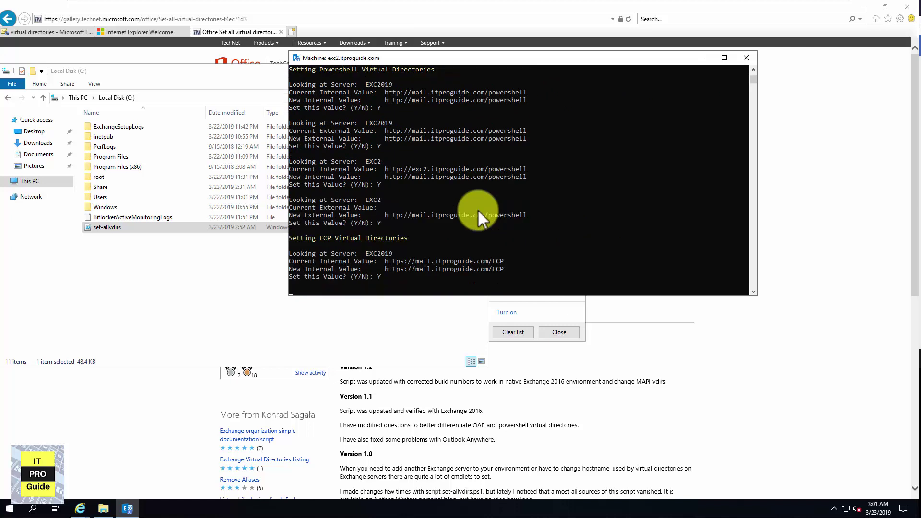
text(Y)
key(Return)
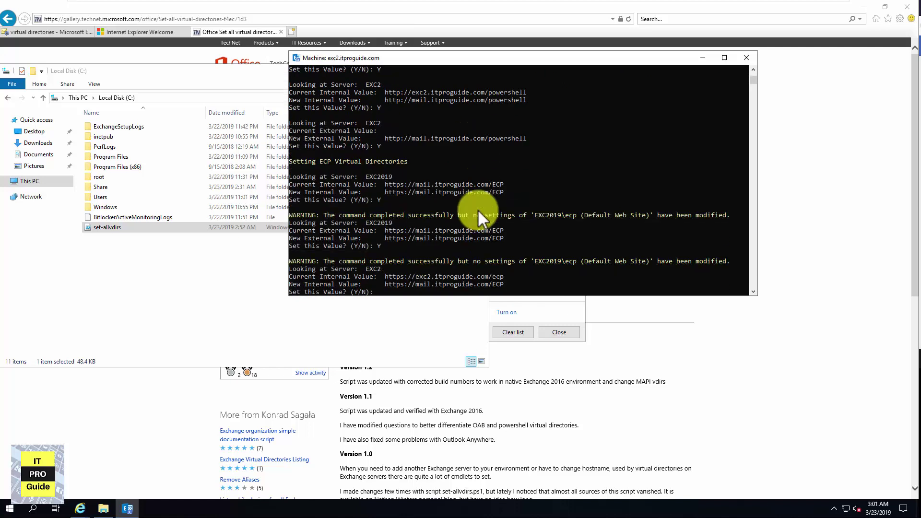
text(Y)
key(Return)
text(Y)
key(Return)
Answer the OWA and EAS URL prompts, accepting the EXC2 internal and external URLs
text(Y)
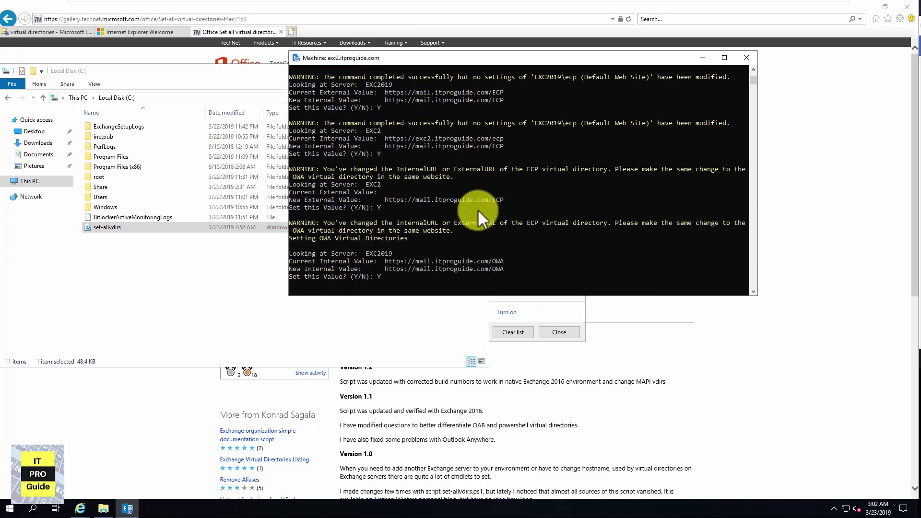
key(Return)
text(Y)
key(Return)
text(Y)
key(Return)
text(Y)
key(Return)
text(Y)
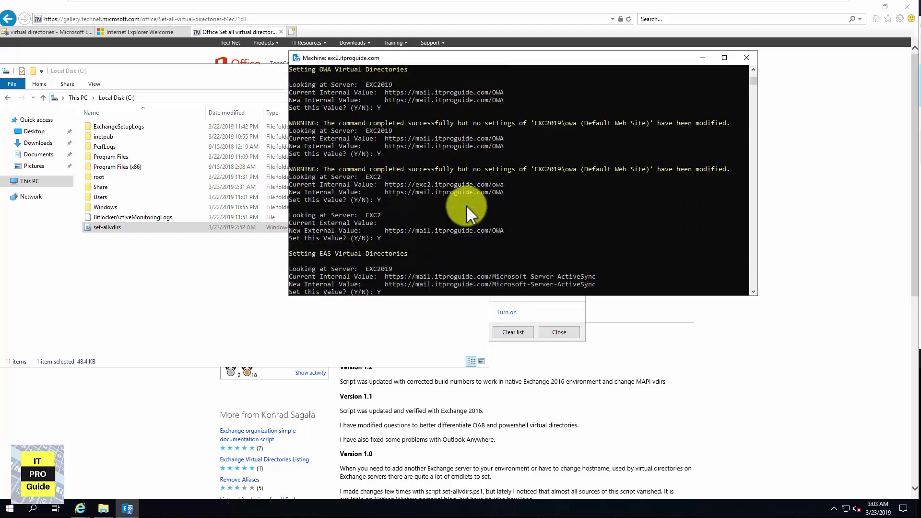
key(Return)
text(N)
key(Return)
text(Y)
key(Return)
text(Y)
key(Return)
Answer N to keep the Outlook Anywhere internal and external hostnames unchanged
text(N)
key(Return)
text(N)
key(Return)
text(Y)
key(Return)
text(Y)
key(Return)
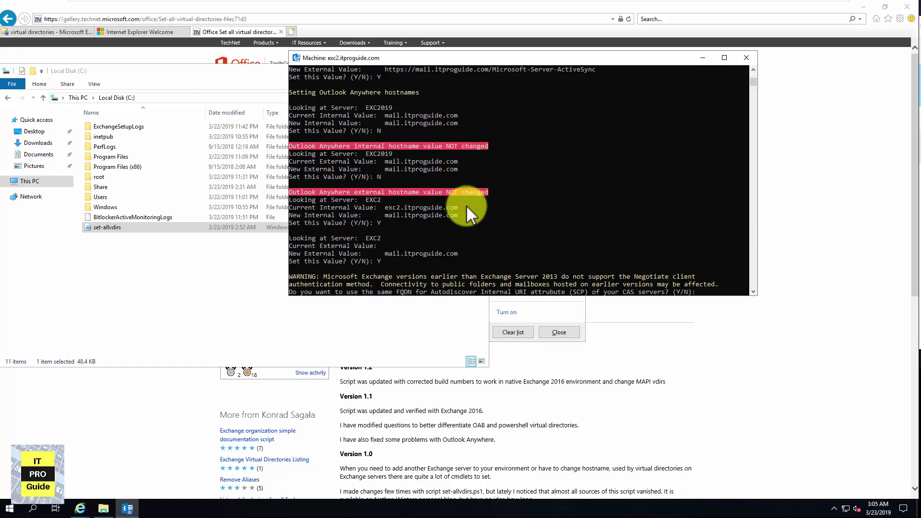
text(Y)
key(Return)
text(N)
key(Return)
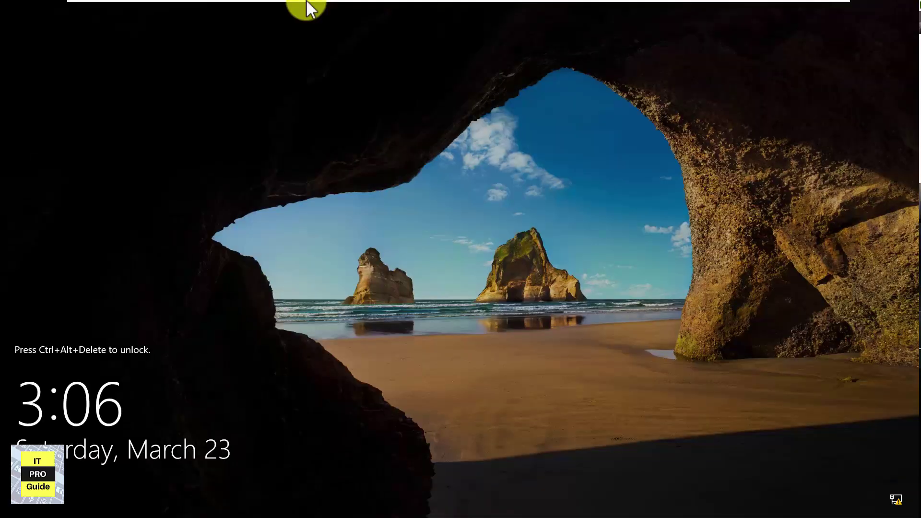
mouse_move(306, 1)
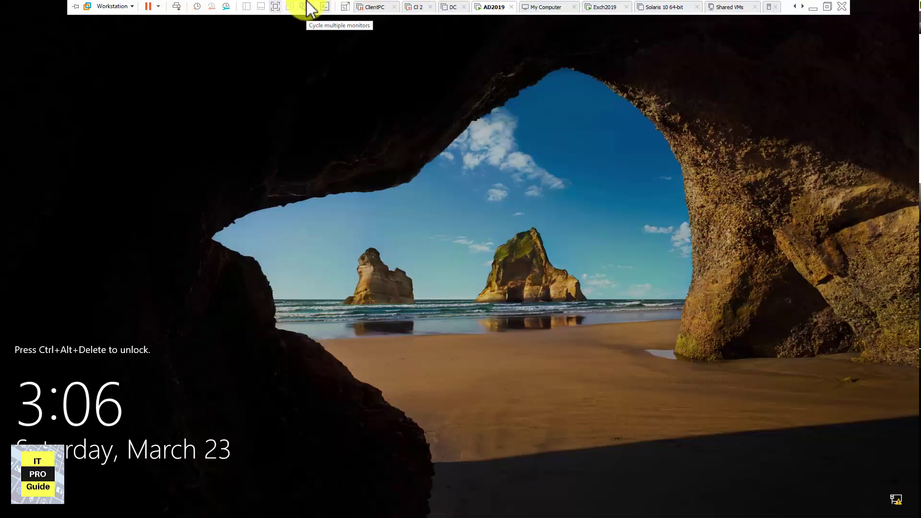
Unlock AD2019 with Ctrl+Alt+Del and sign in with the administrator password
click(172, 7)
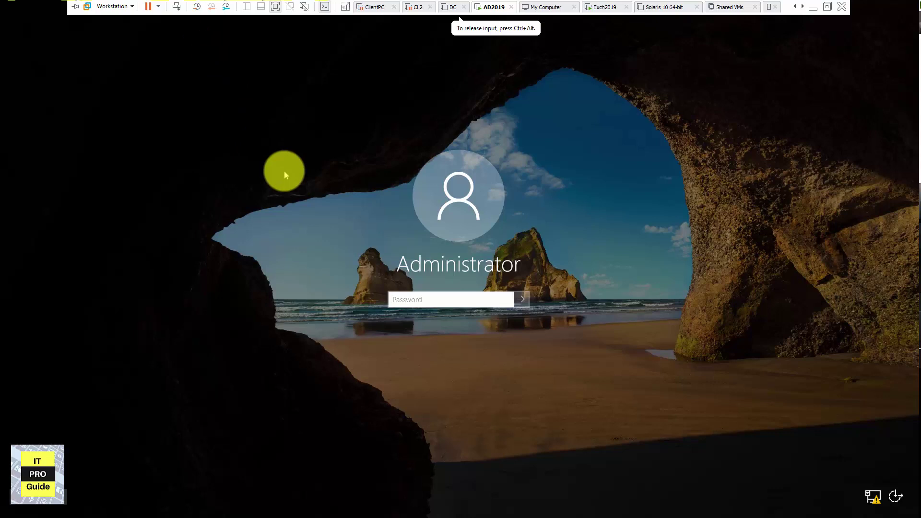
text(P)
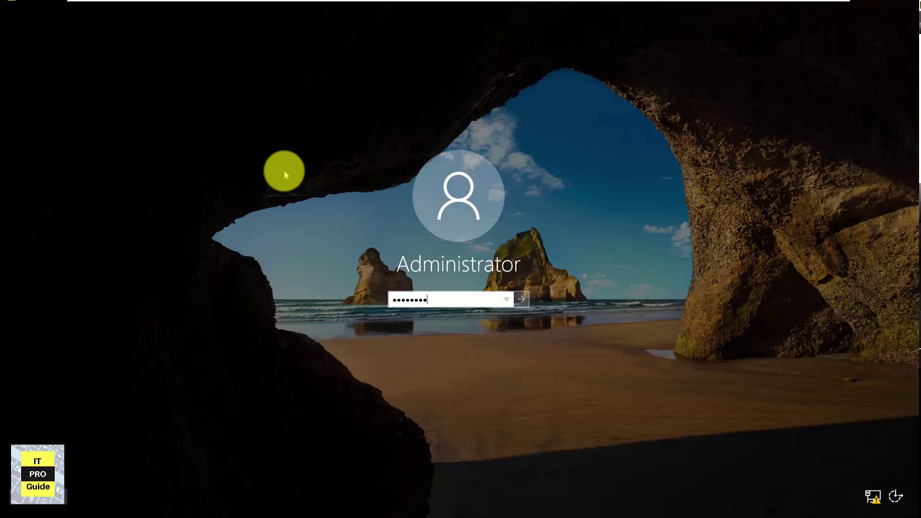
key(Return)
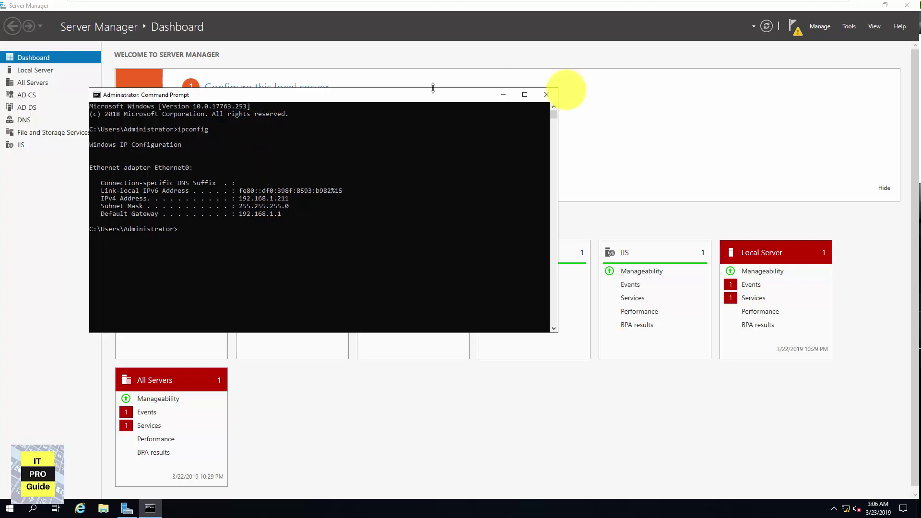
Minimize Command Prompt and launch DNS Manager by searching 'dns' from Start
click(503, 95)
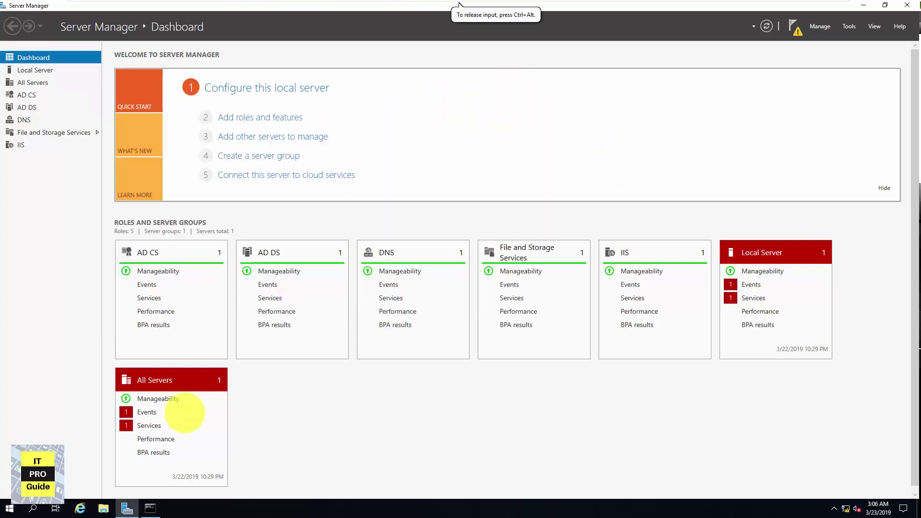
click(6, 510)
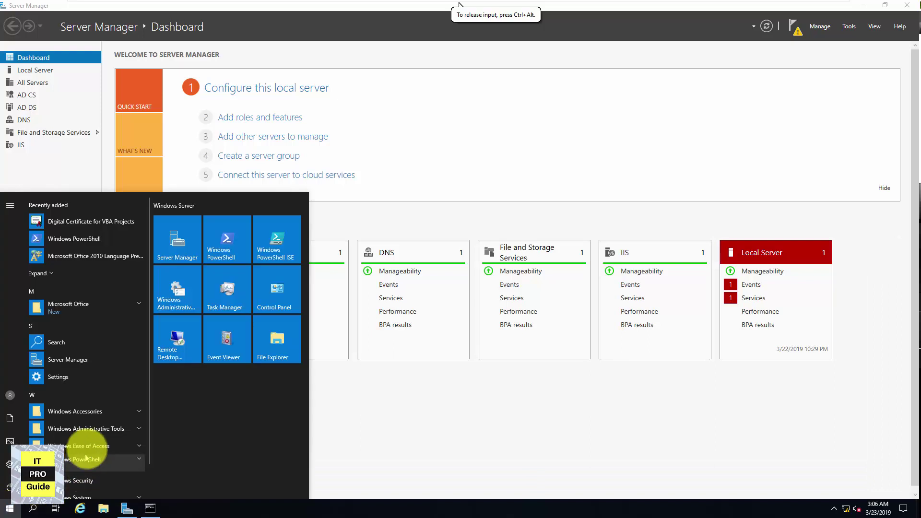
text(dns)
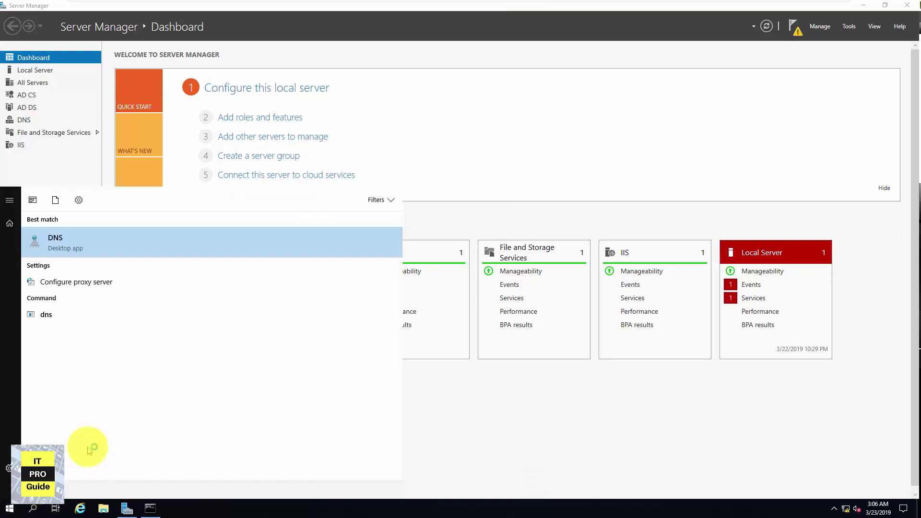
key(Return)
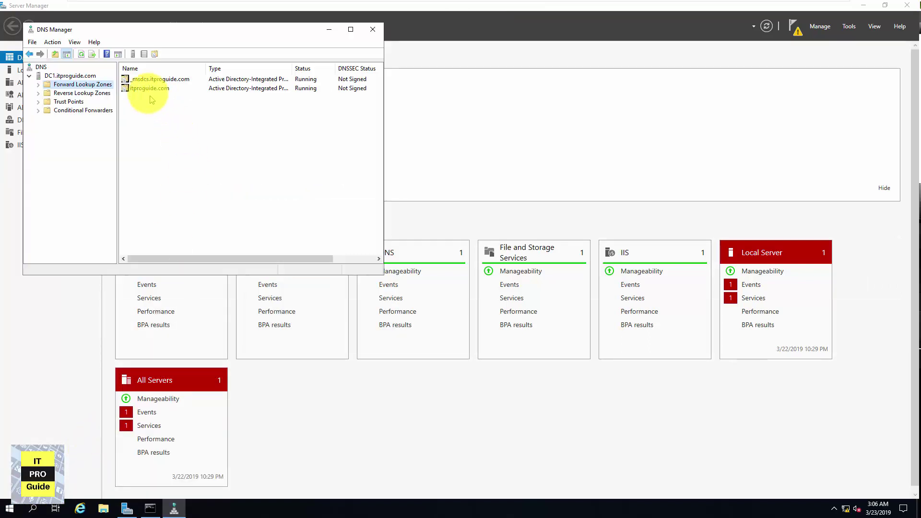
Open the itproguide.com zone, check the existing mail record, and start a new host record
double_click(150, 88)
click(143, 206)
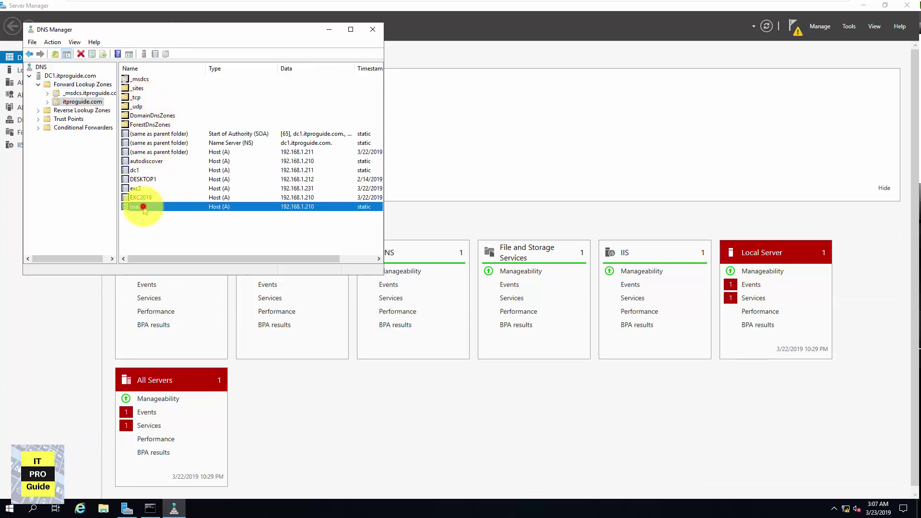
right_click(135, 207)
click(135, 222)
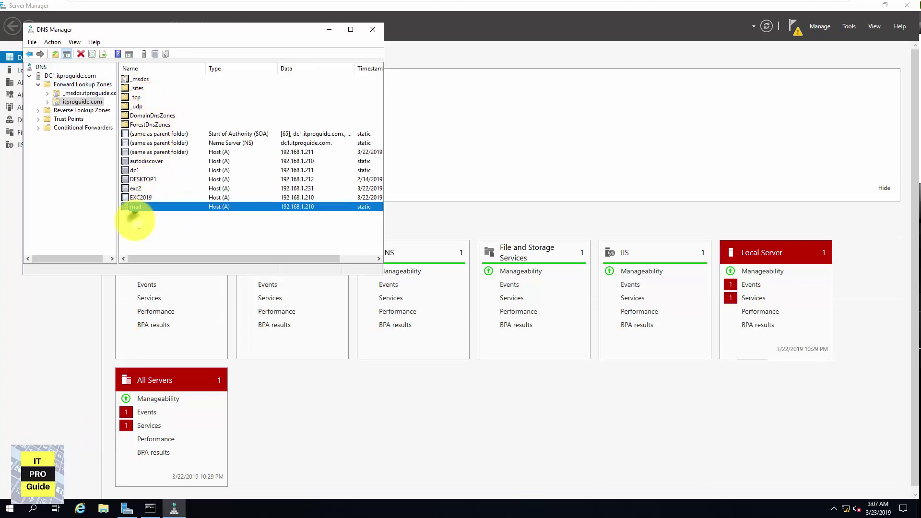
right_click(136, 222)
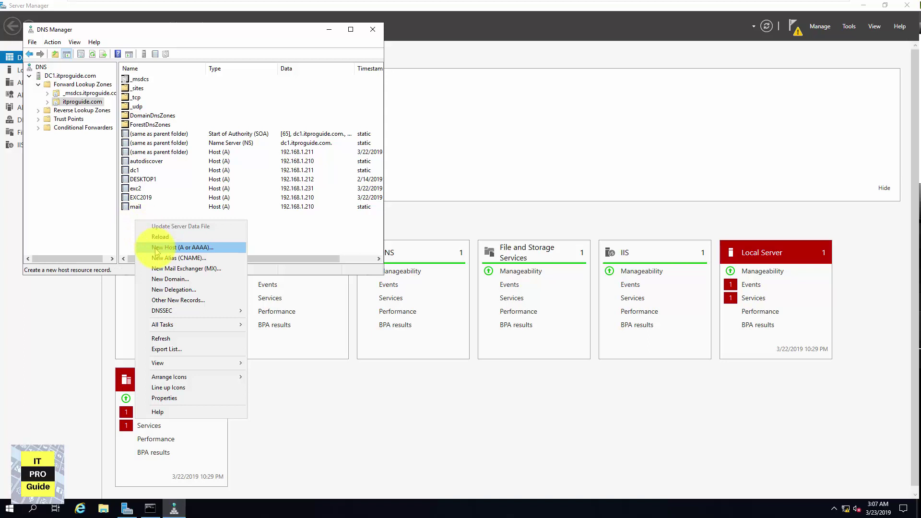
click(182, 247)
Add host record 'mail' at 192.168.1.231, then select the older mail record at 192.168.1.210
text(mail)
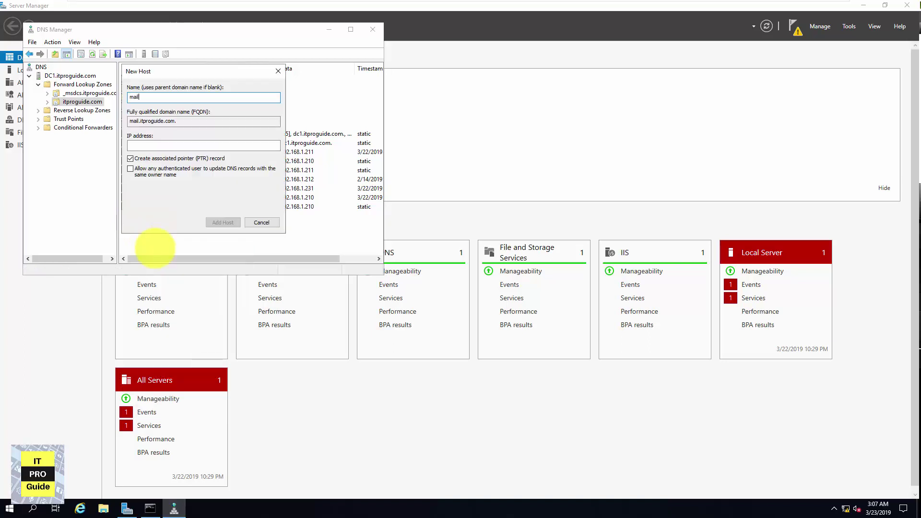
click(150, 144)
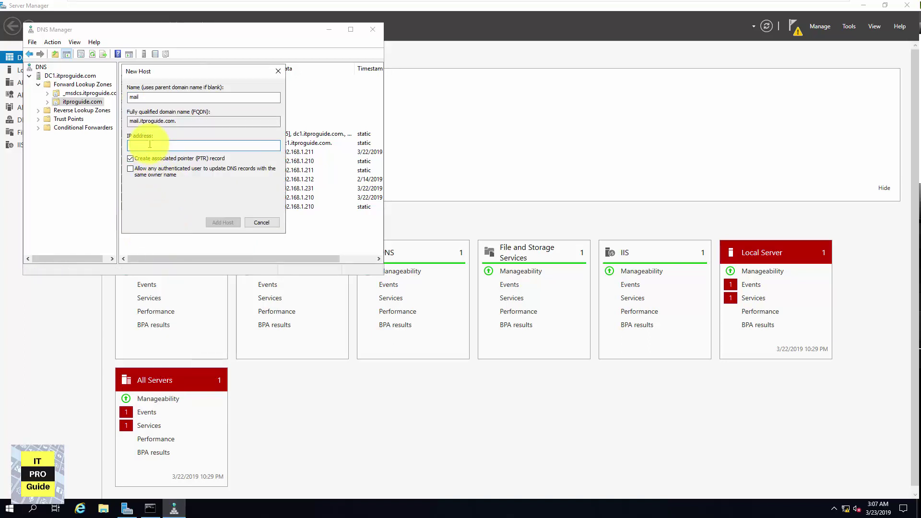
text(192.168.1.231)
key(Return)
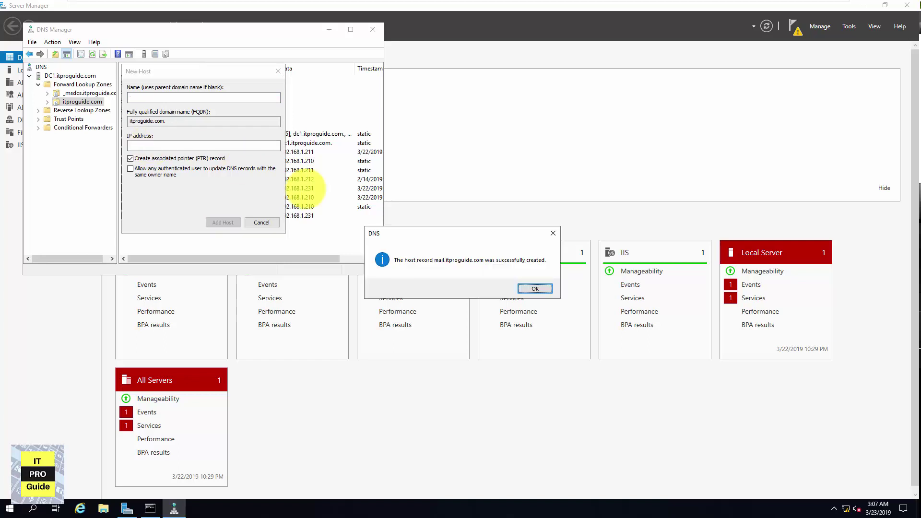
click(533, 288)
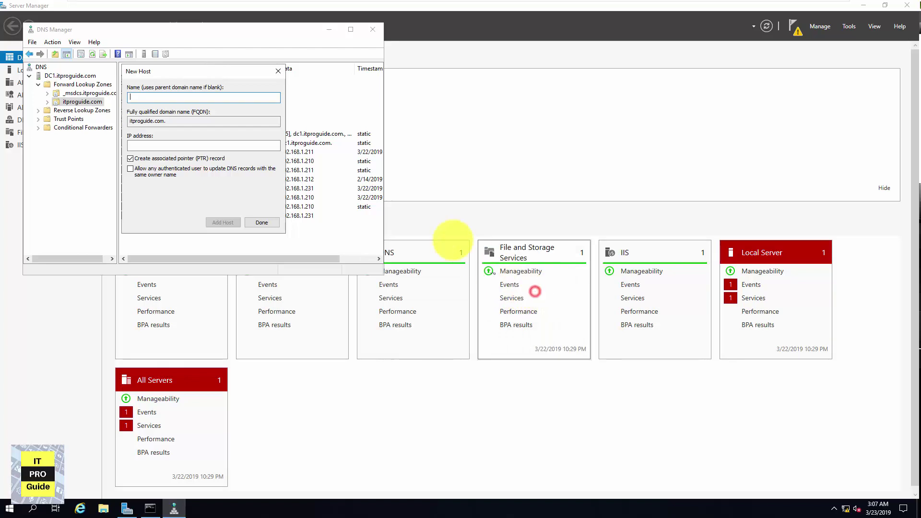
click(277, 224)
click(187, 207)
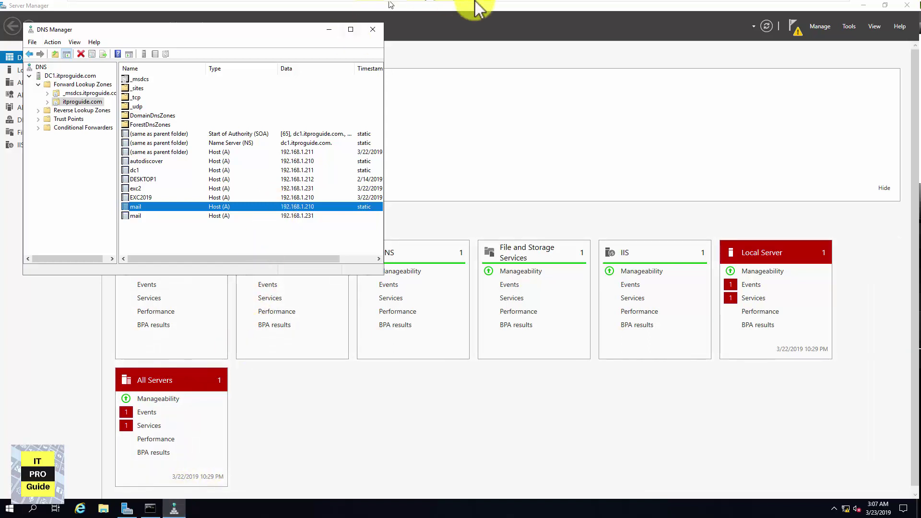
mouse_move(463, 5)
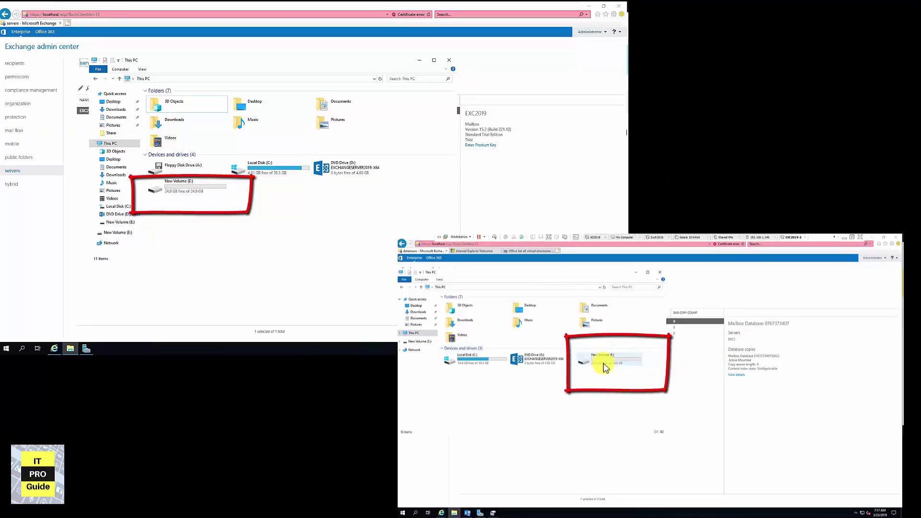
Select New Volume (E:) in This PC on each Exchange server VM to compare drives
click(623, 366)
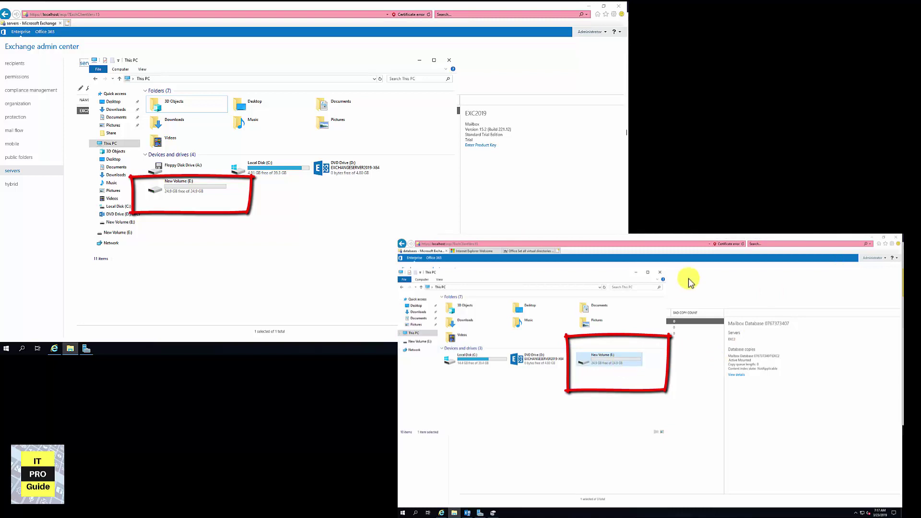
mouse_move(703, 238)
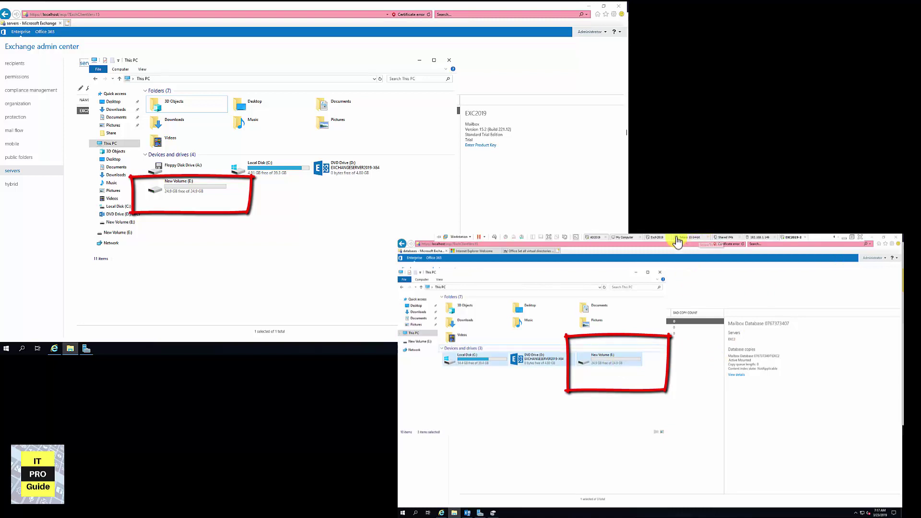
click(660, 240)
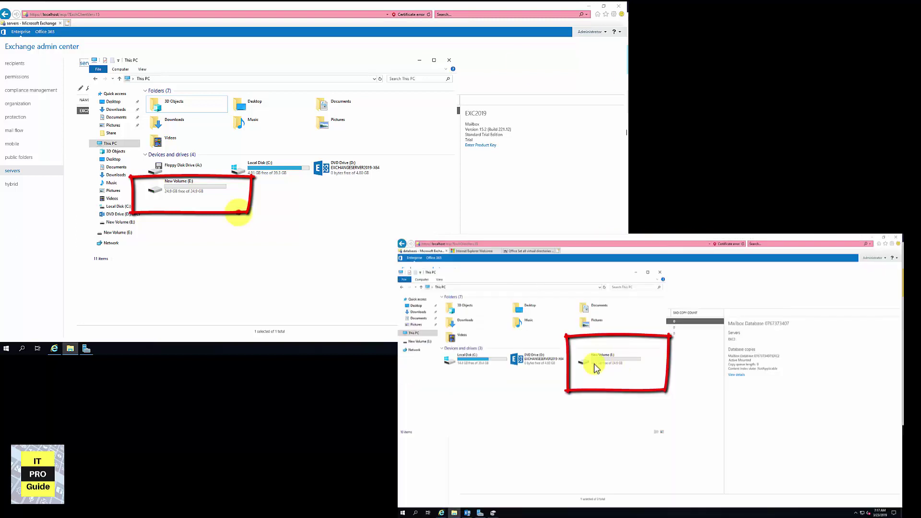
click(238, 211)
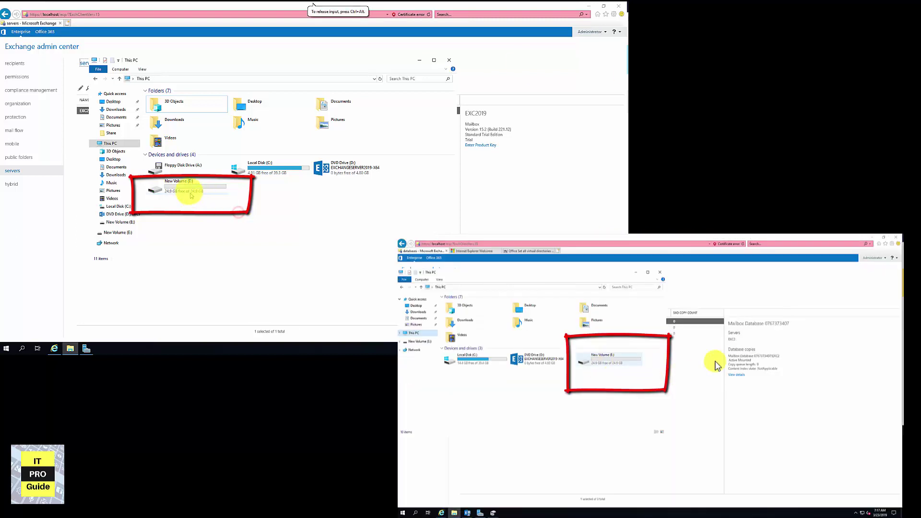
click(622, 368)
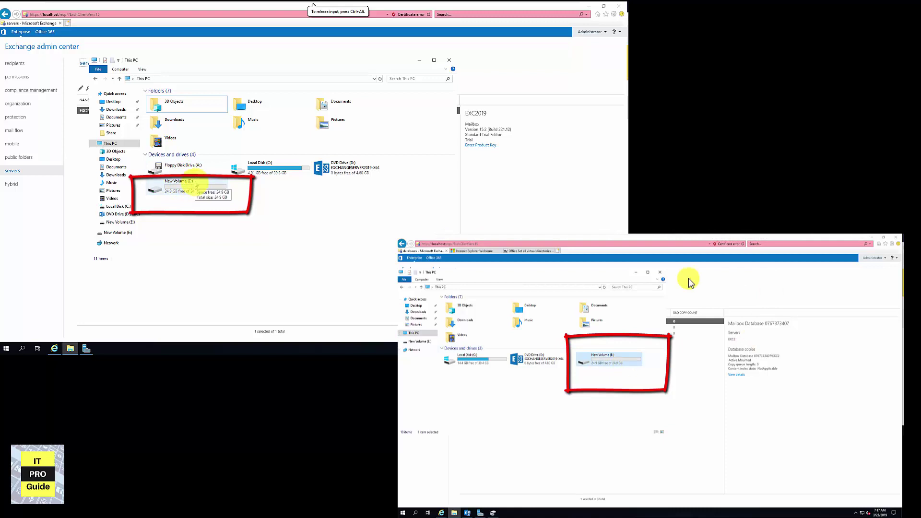
key(Up)
mouse_move(700, 237)
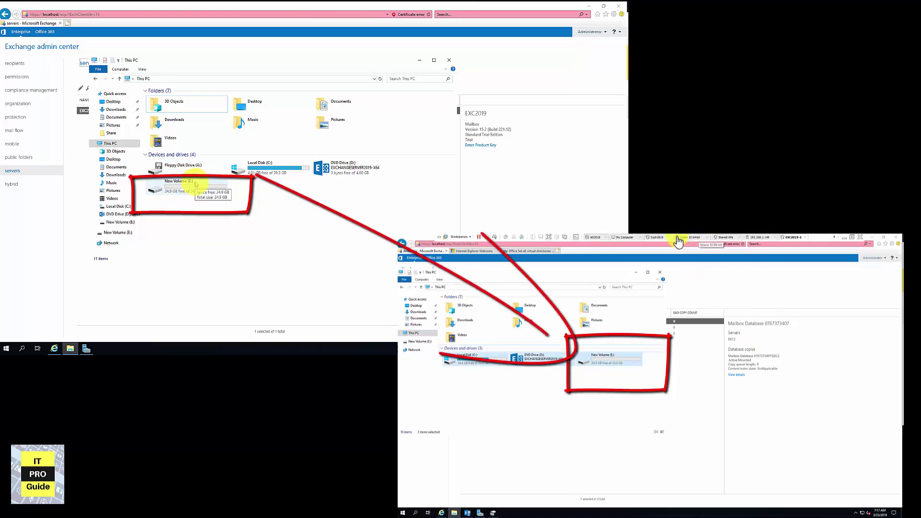
click(659, 239)
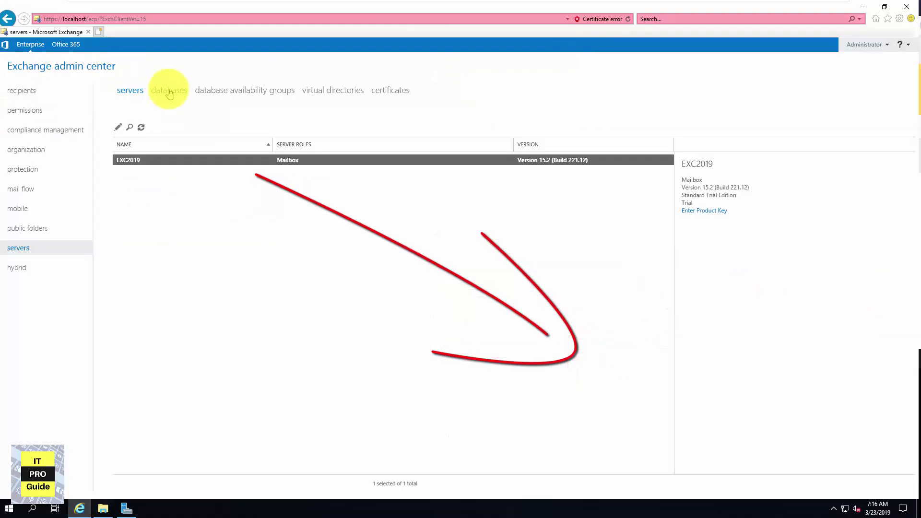
In the databases list, view MDB01's full database path, then close its properties unsaved
click(169, 91)
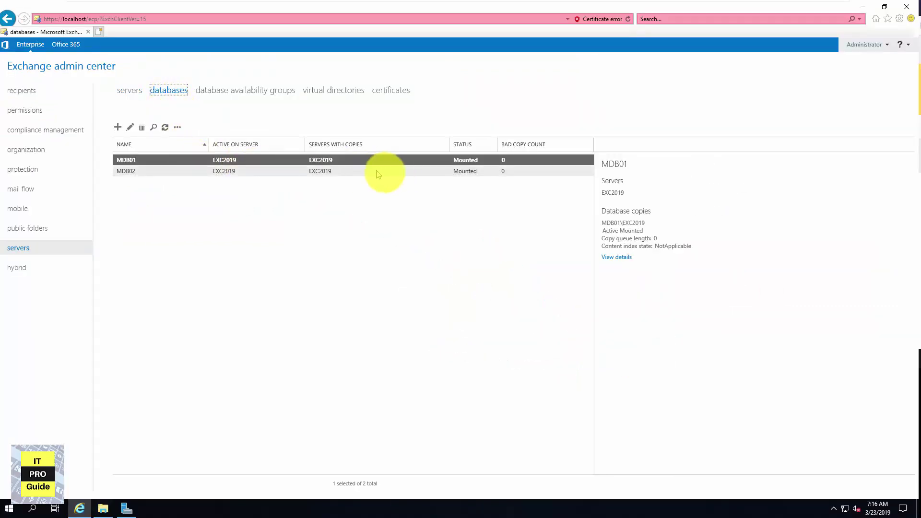
click(130, 127)
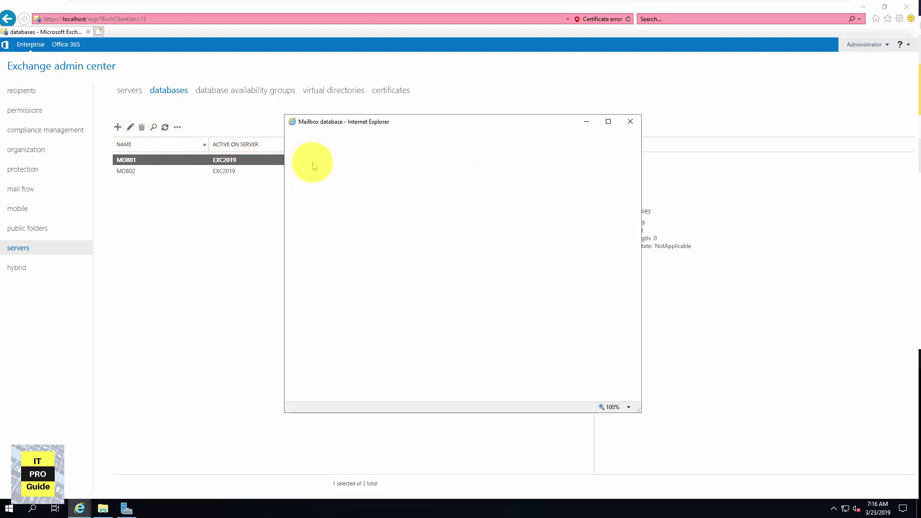
click(396, 208)
drag(395, 208, 613, 207)
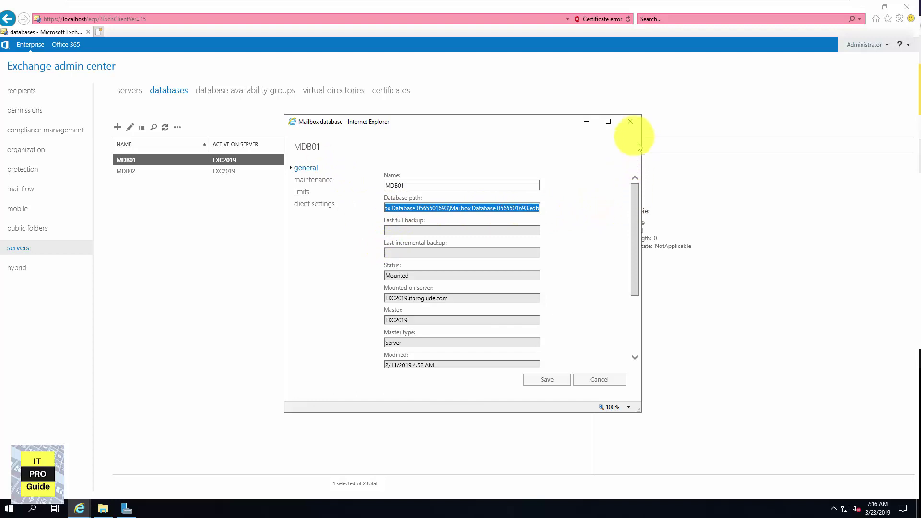
click(630, 122)
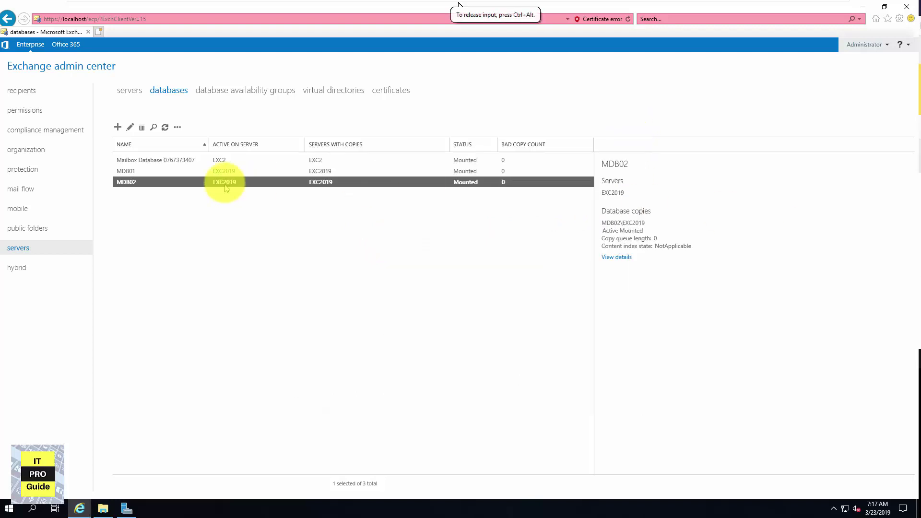
Start a new mailbox database named DB01 hosted on server EXC2
click(118, 128)
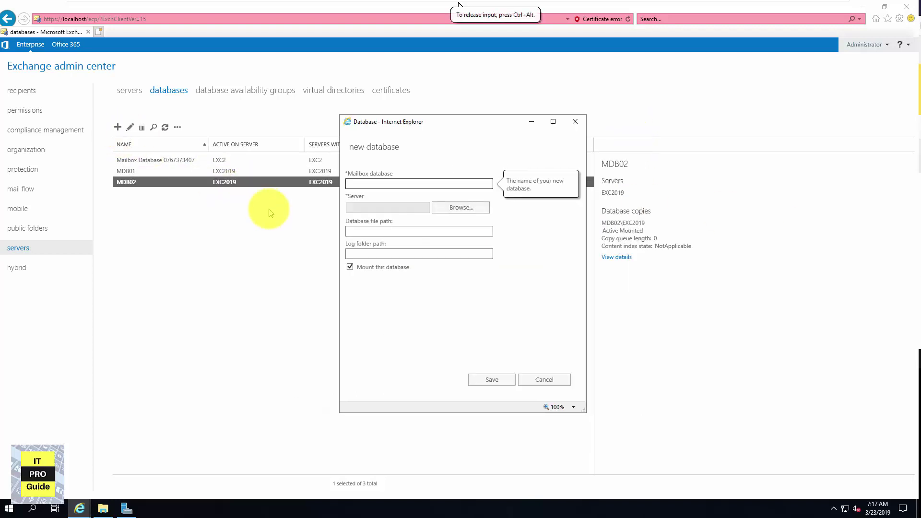
click(370, 231)
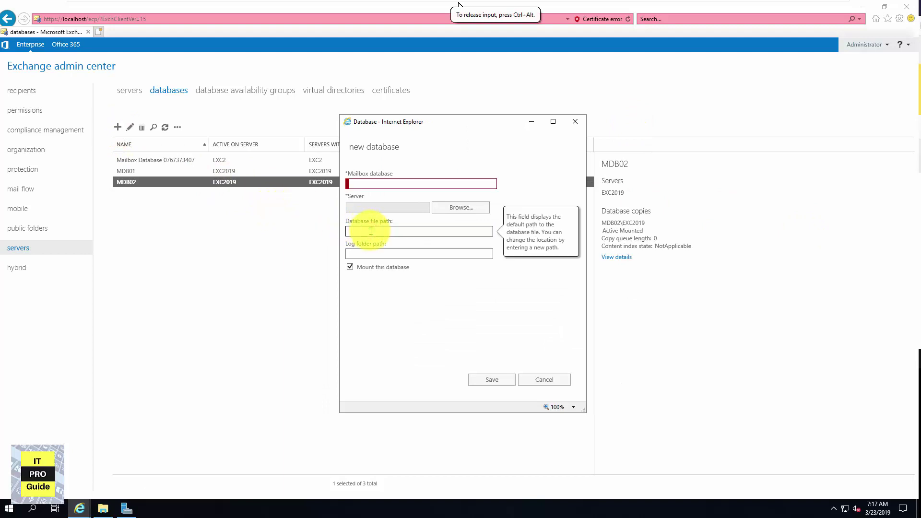
click(374, 183)
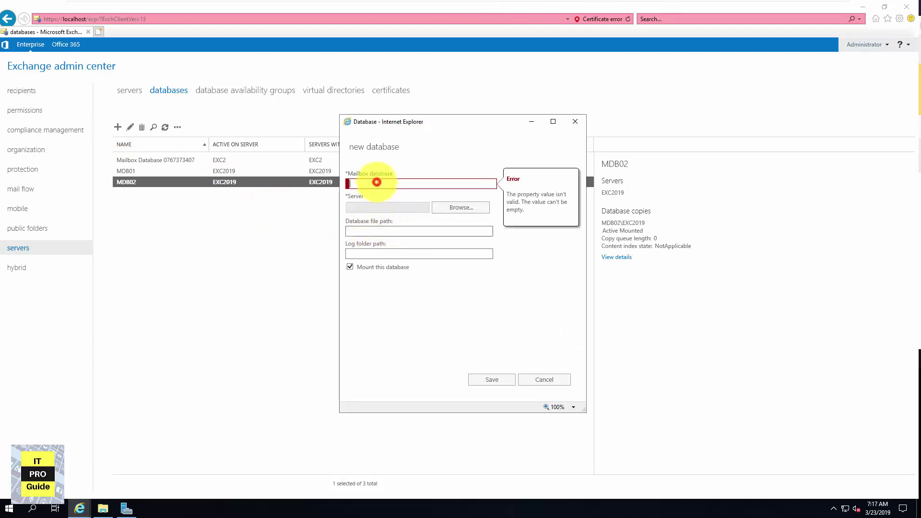
click(454, 209)
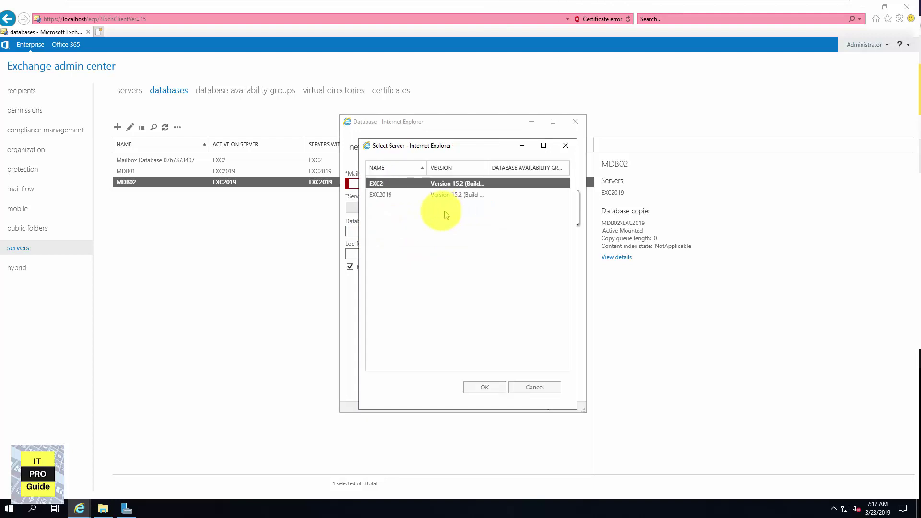
double_click(376, 185)
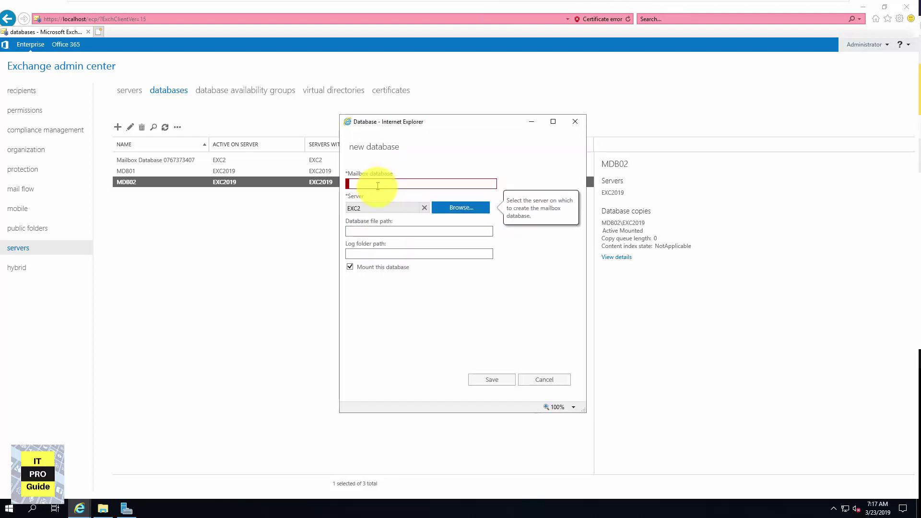
click(375, 185)
text(DB01)
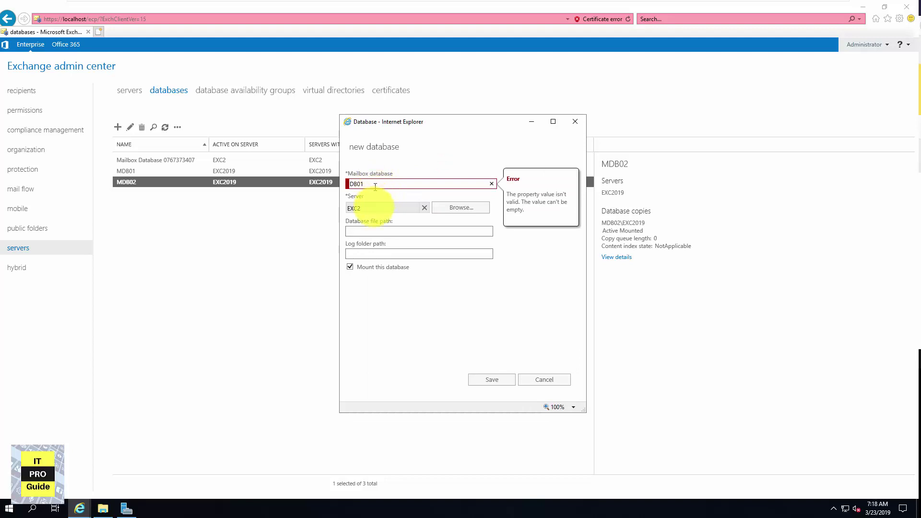
Change the database and log paths to drive E:, then cancel the new database
click(374, 232)
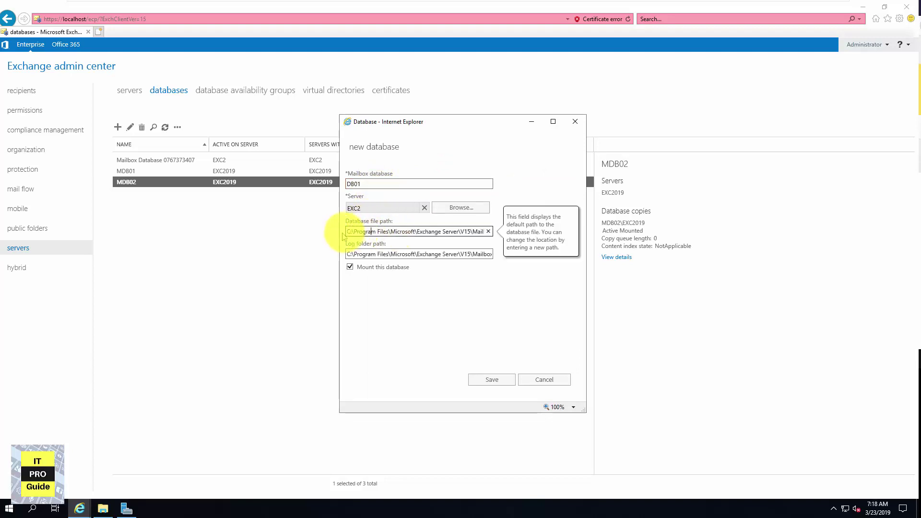
text(E)
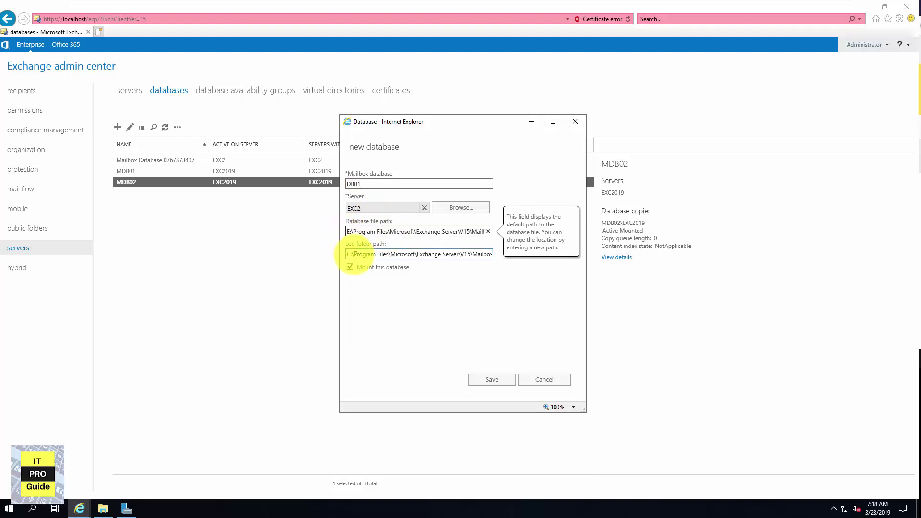
drag(351, 254, 342, 256)
text(E)
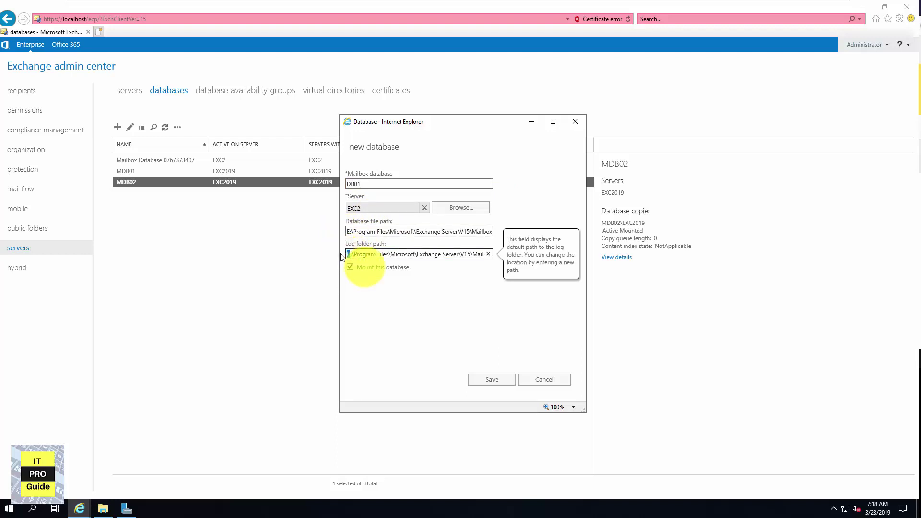
click(415, 296)
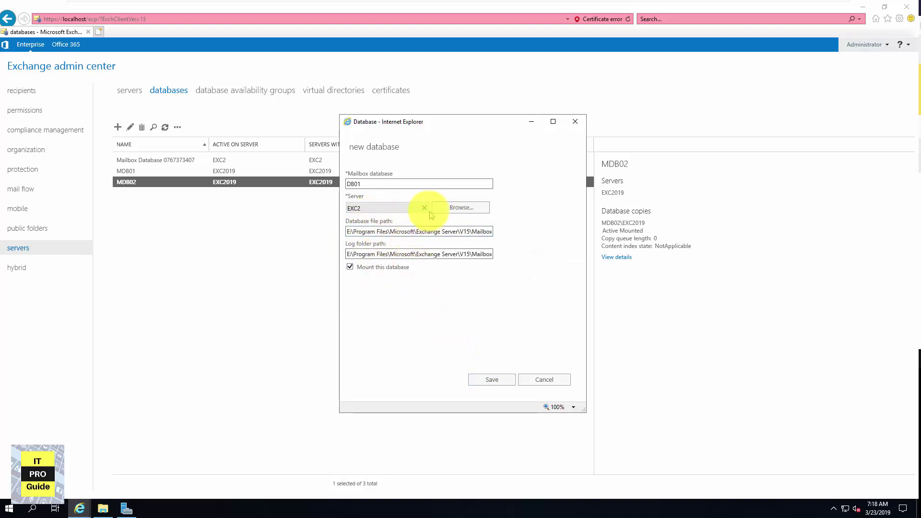
click(539, 379)
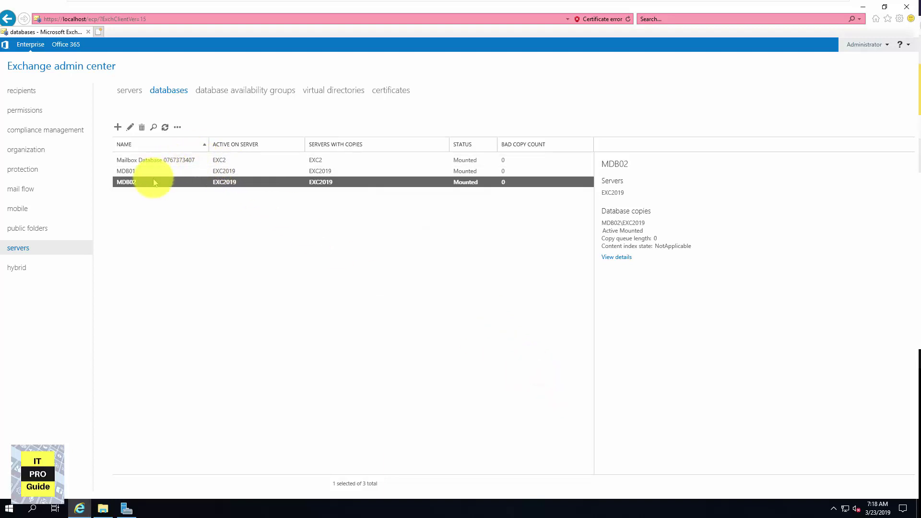
Dismount the MDB02 database and minimize the Documents folder window
click(177, 127)
click(191, 143)
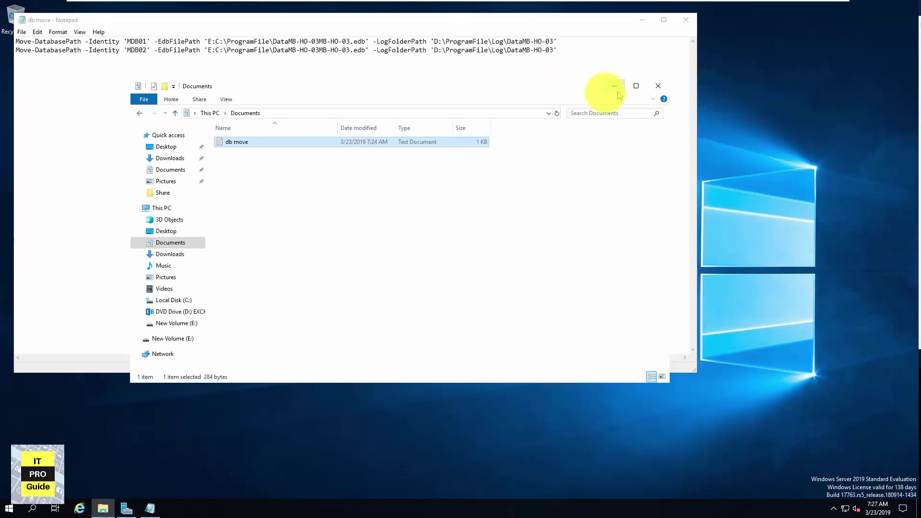
click(614, 86)
Run Exchange Management Shell as Administrator and select the MDB01 move command in Notepad
click(10, 508)
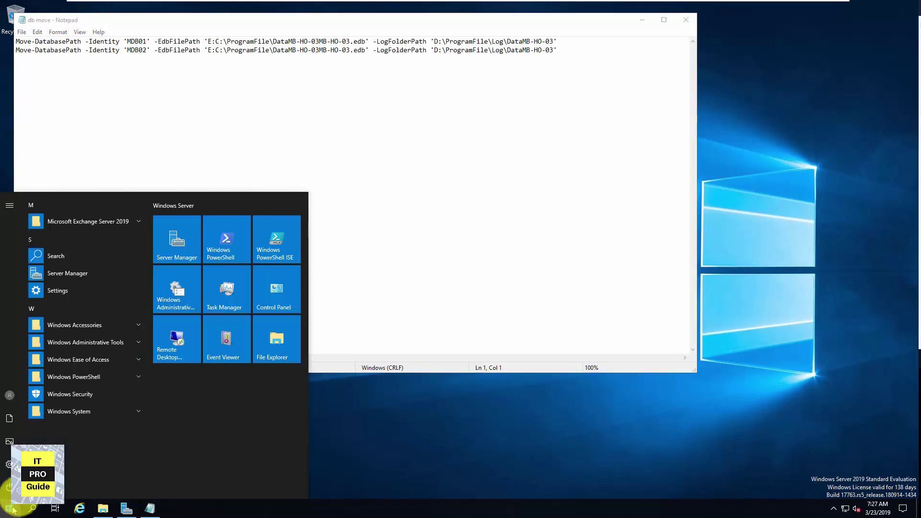
click(115, 223)
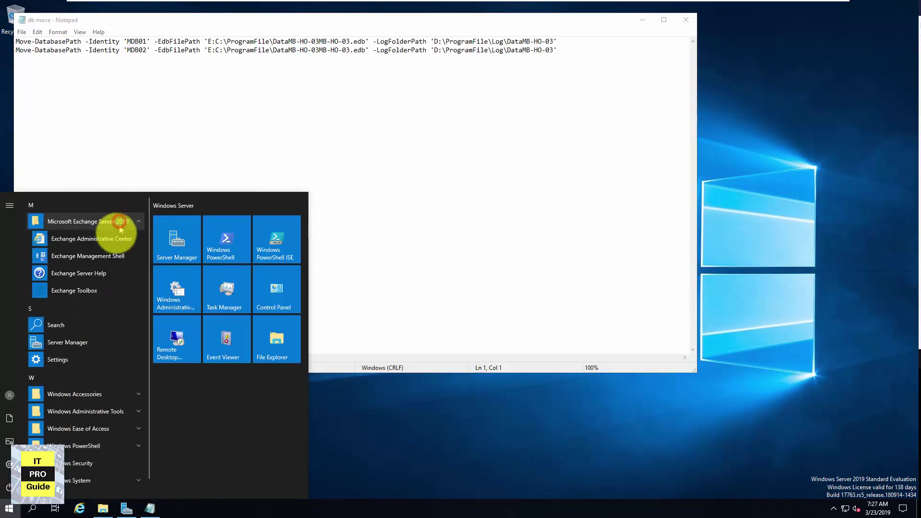
right_click(109, 255)
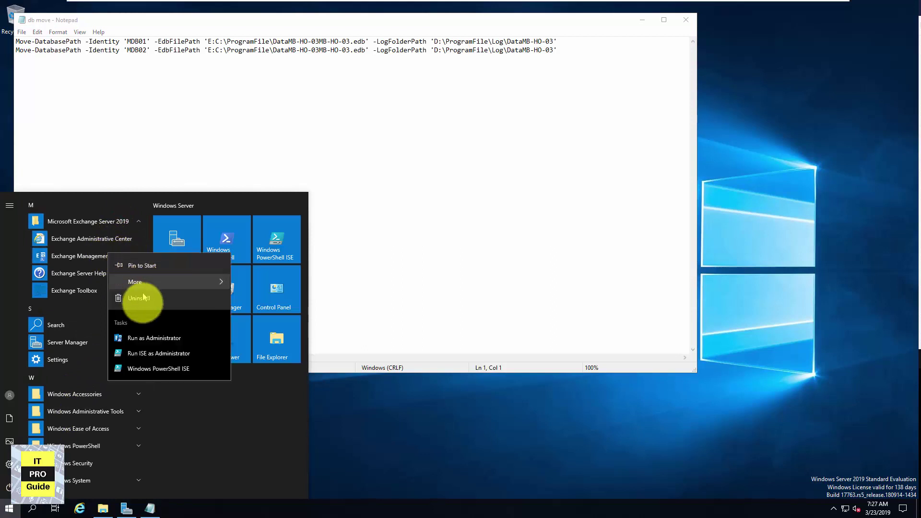
click(139, 342)
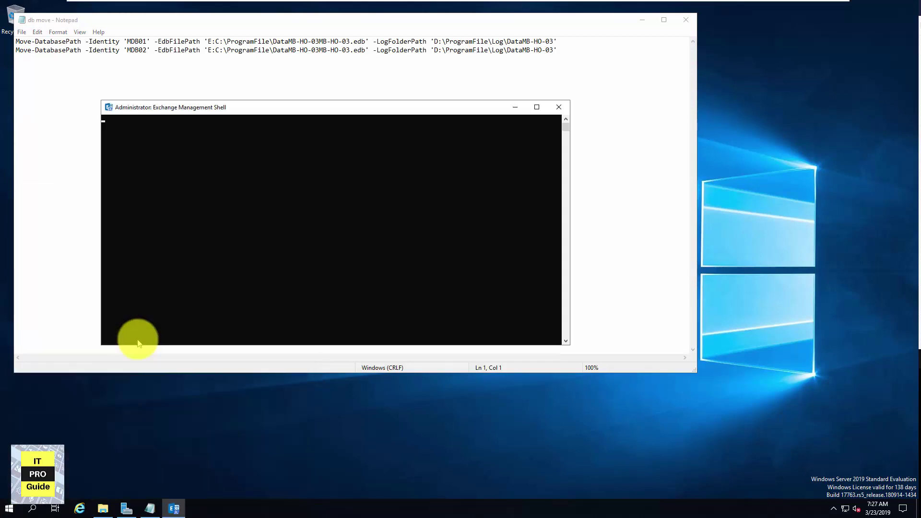
mouse_move(364, 1)
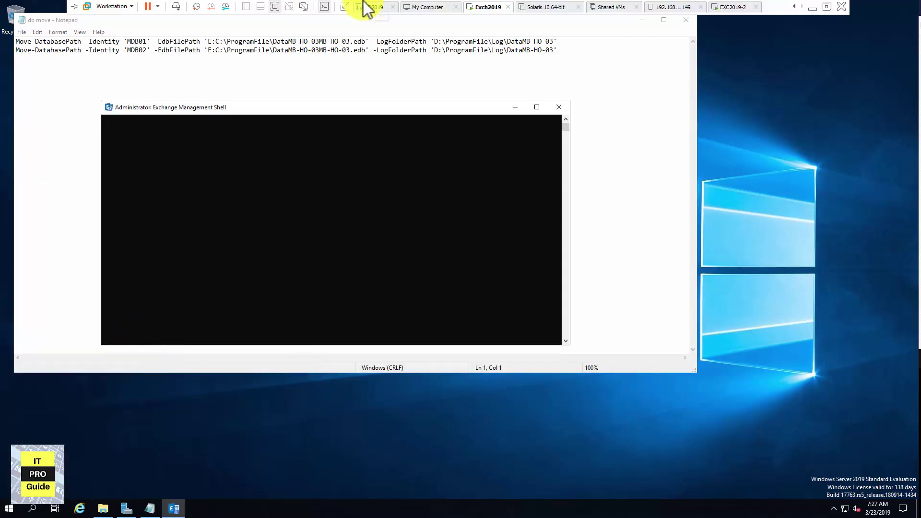
click(267, 304)
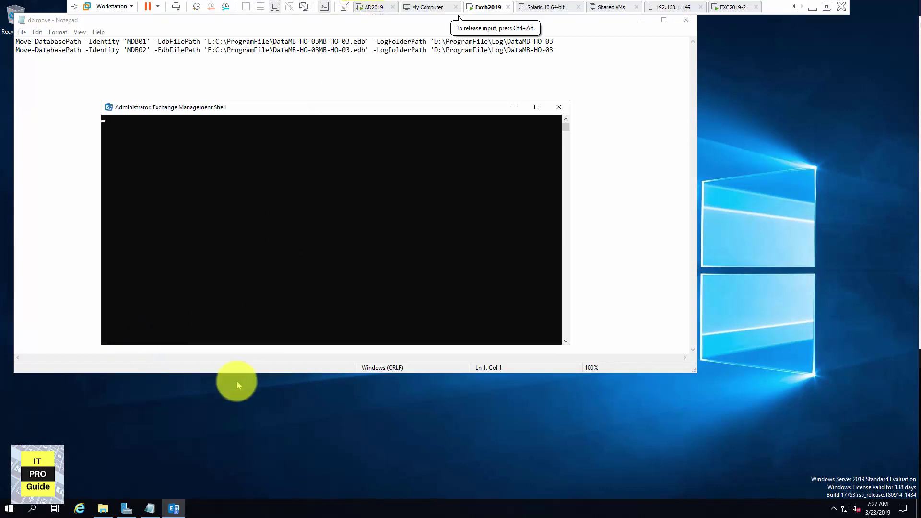
mouse_move(104, 512)
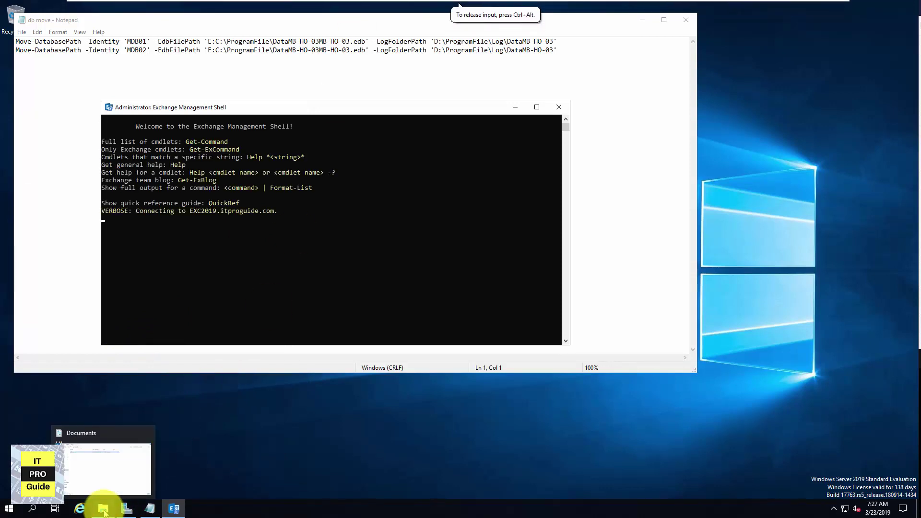
drag(464, 41, 24, 32)
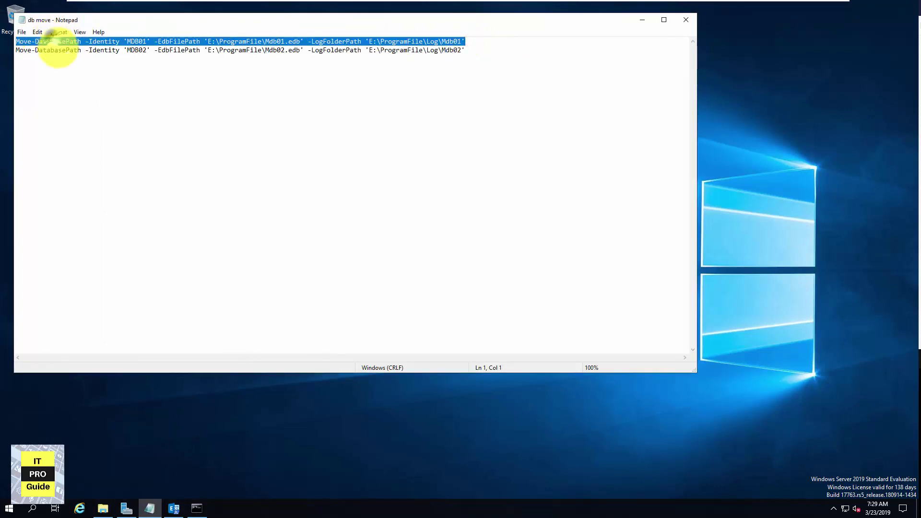
Paste the MDB01 Move-DatabasePath command into a cleared shell, run it, and answer A to dismount
right_click(47, 41)
click(77, 73)
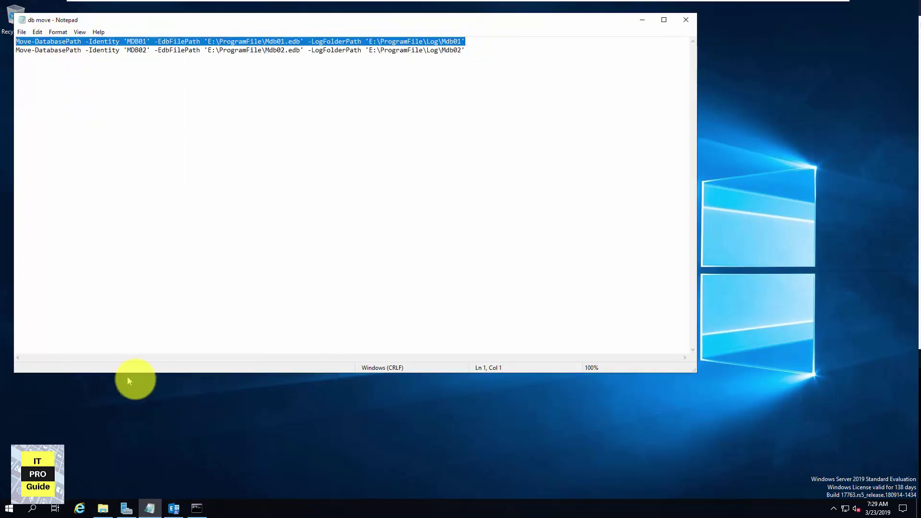
click(181, 511)
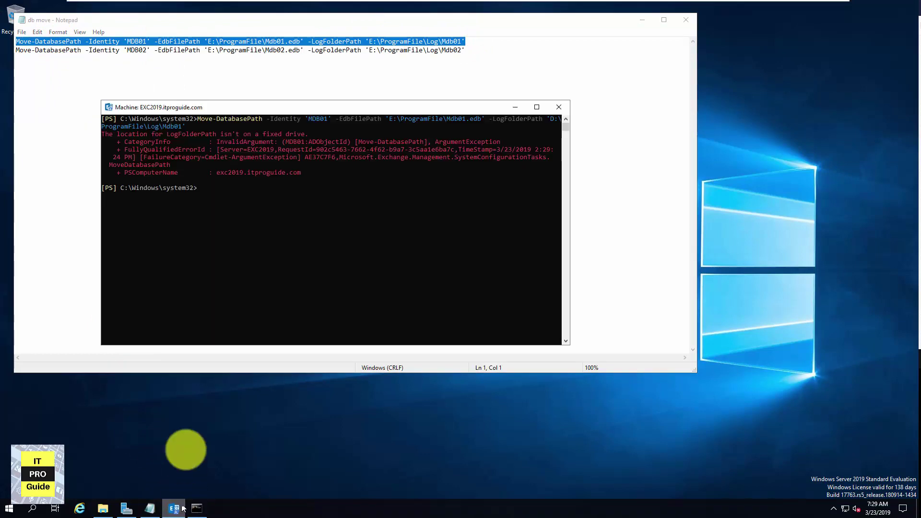
text(CLS)
key(Return)
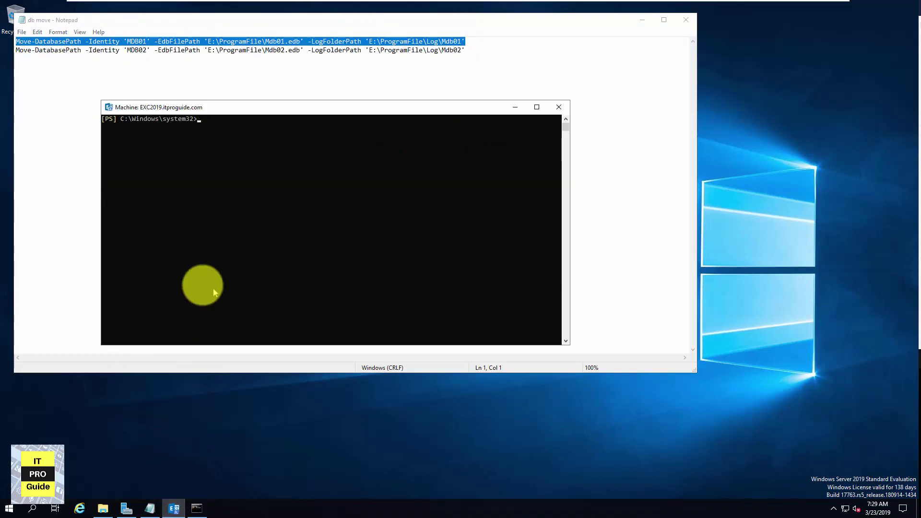
right_click(195, 209)
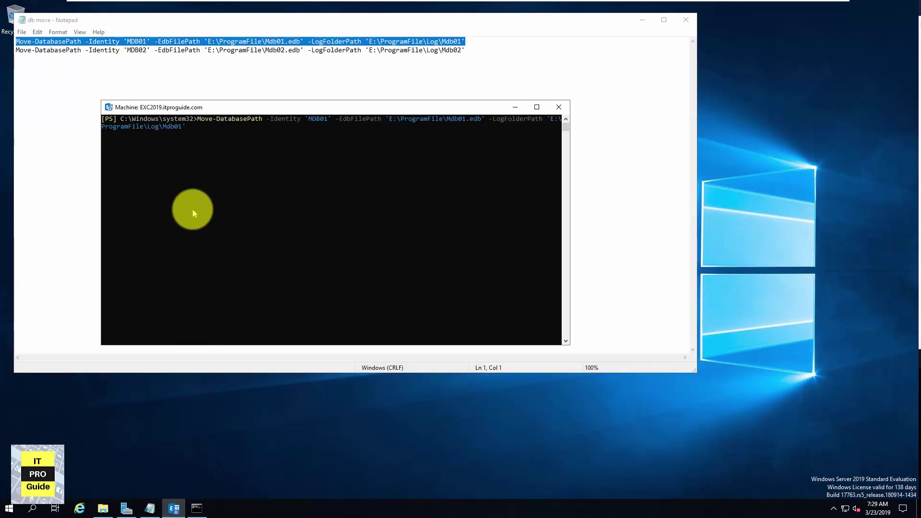
key(Return)
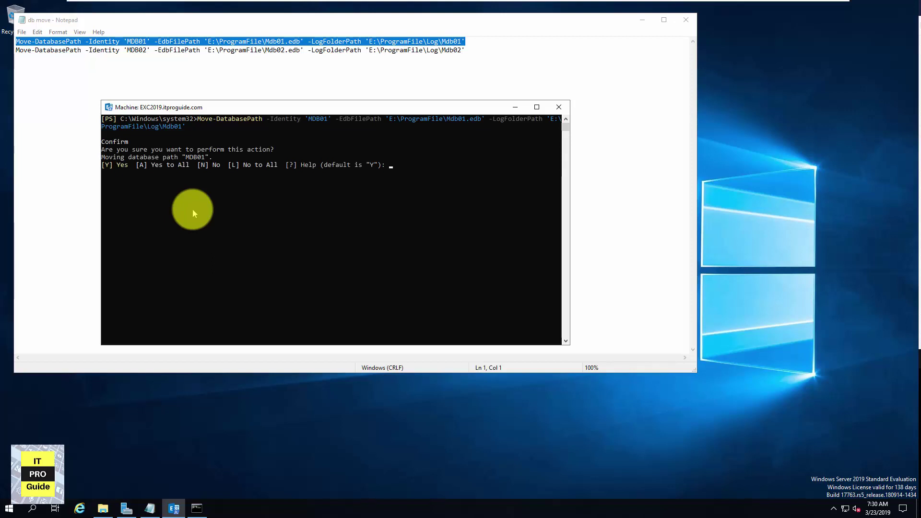
key(Return)
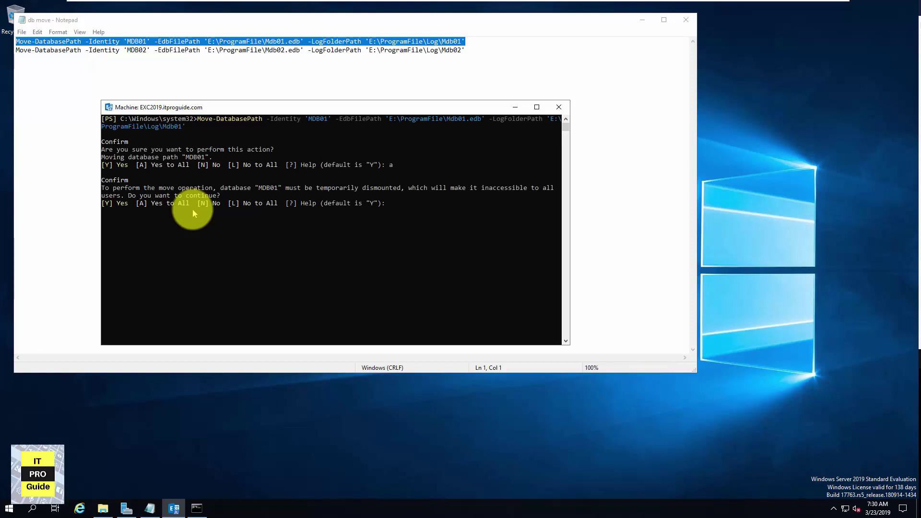
text(a)
key(Return)
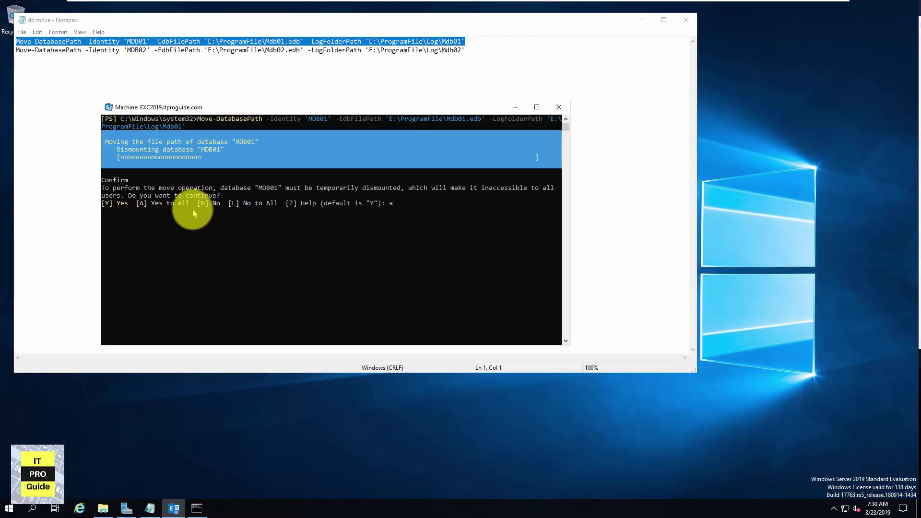
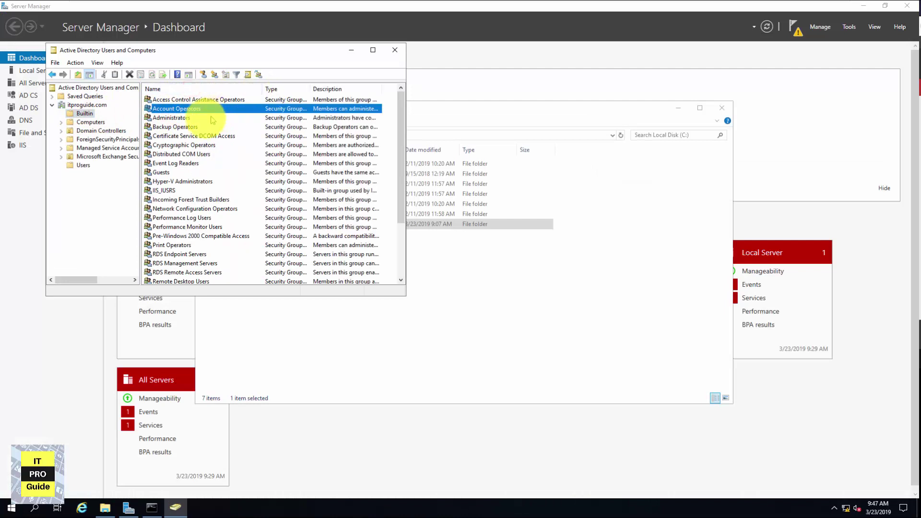
Add Exchange Trusted Subsystem to the Administrators group's members and save the change
click(199, 85)
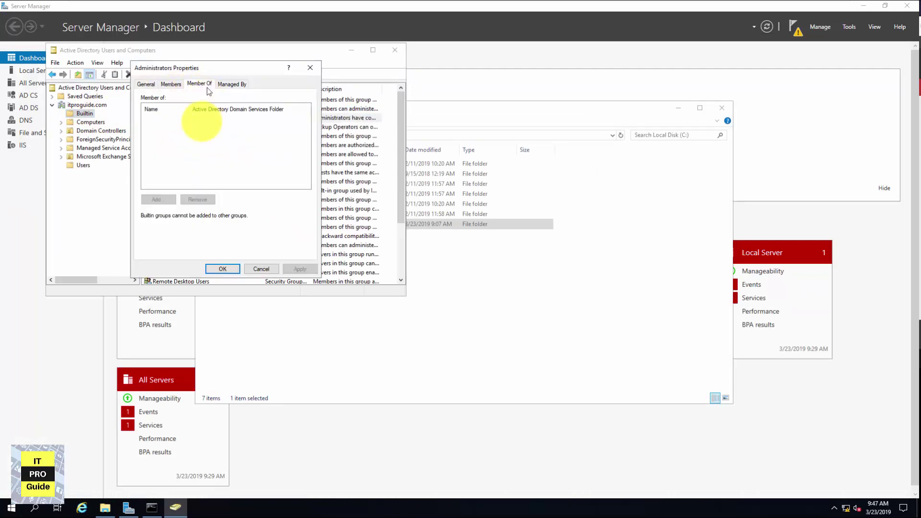
click(171, 85)
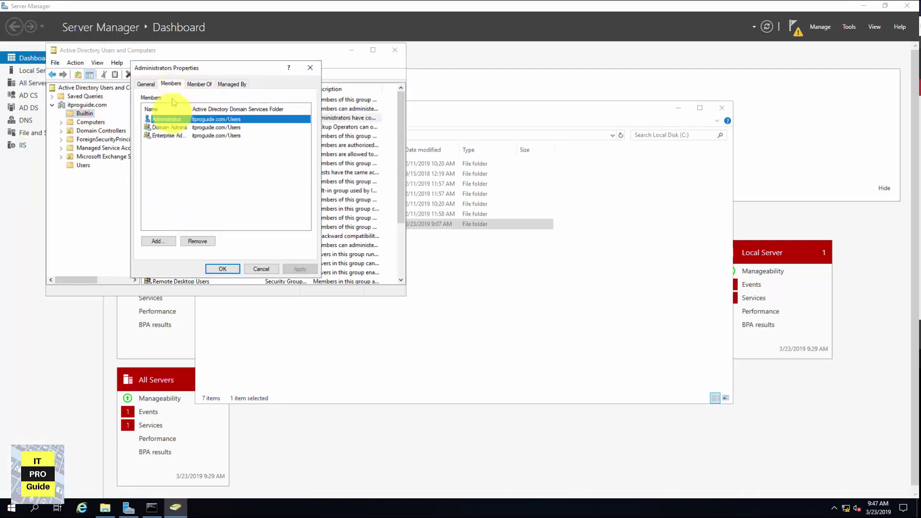
click(158, 241)
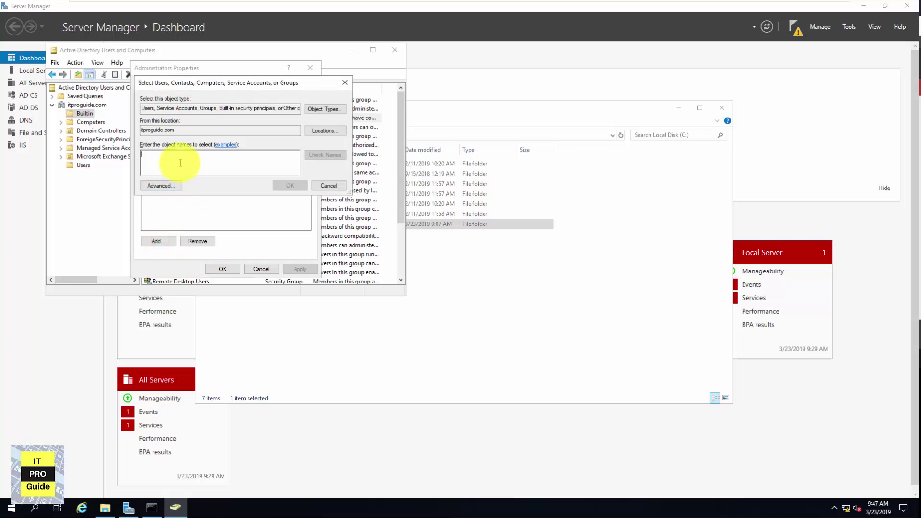
text(Exc)
click(315, 155)
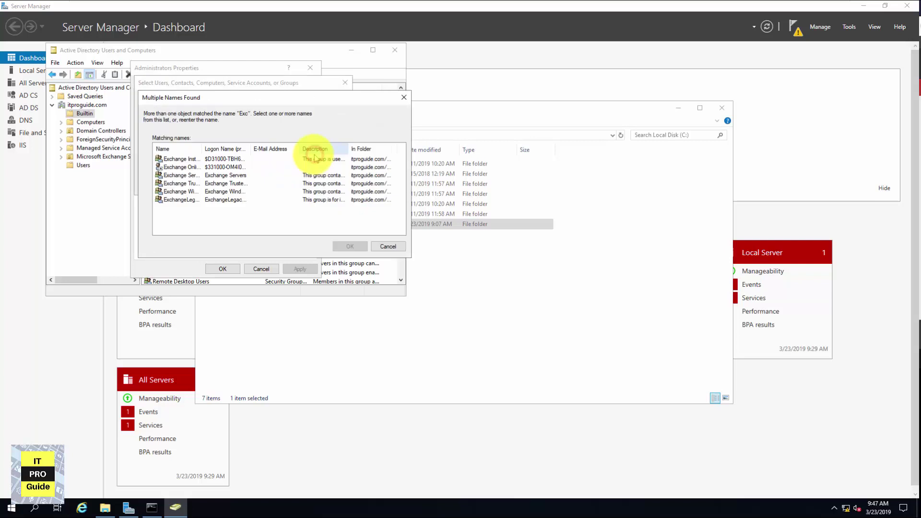
click(184, 181)
click(222, 267)
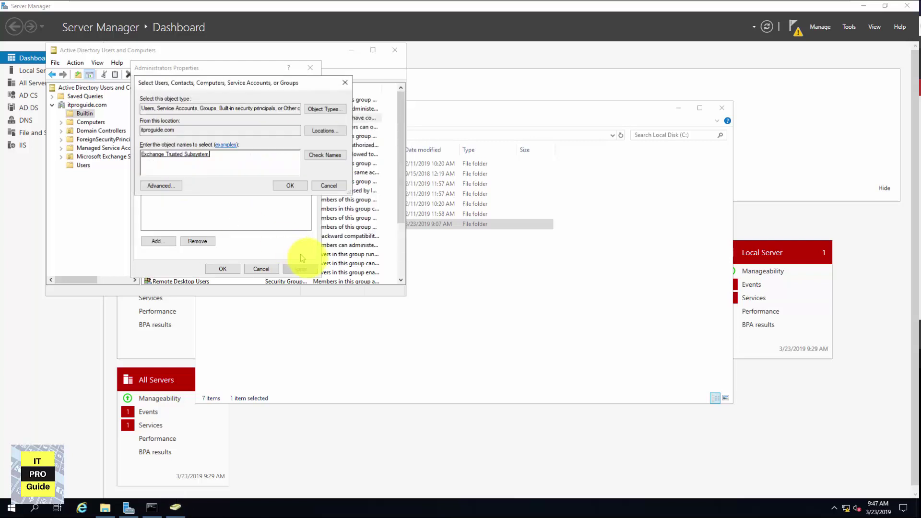
click(289, 185)
click(222, 268)
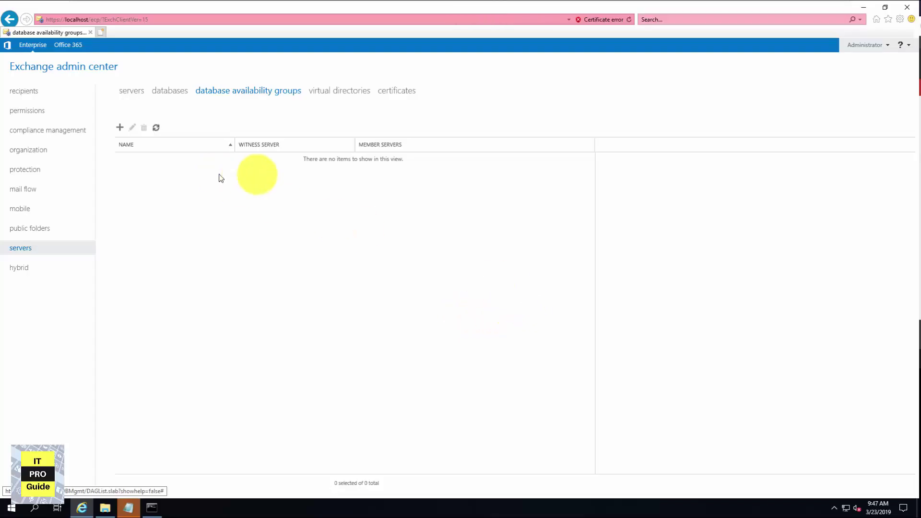
Start a new DAG named DAG001 with witness server DC1.itproguide.com
click(120, 128)
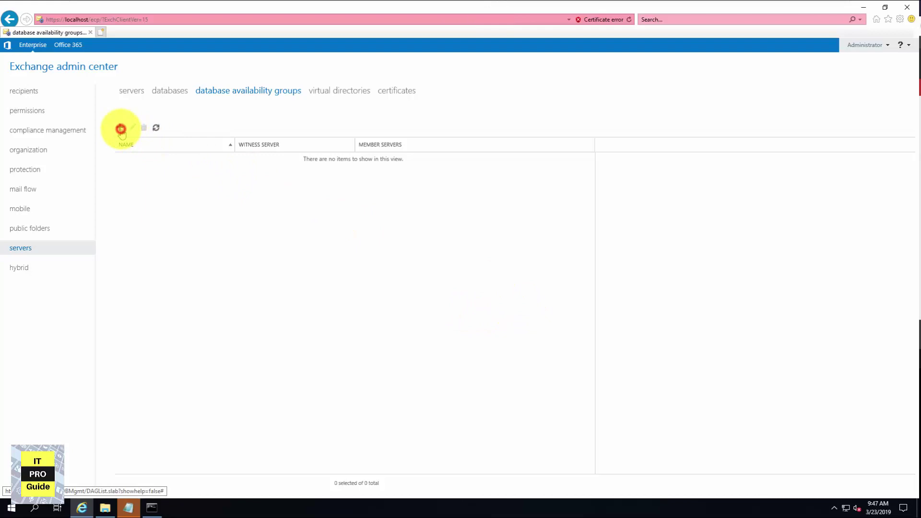
text(DA)
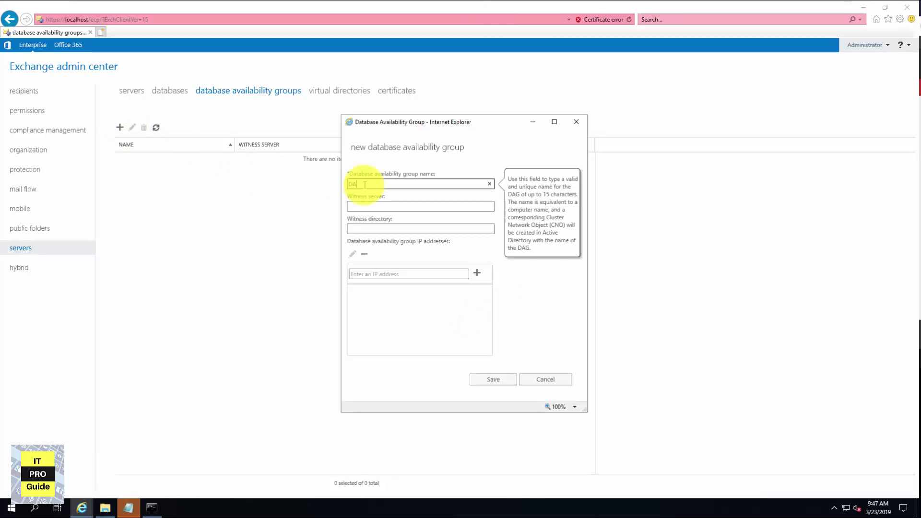
text(G01)
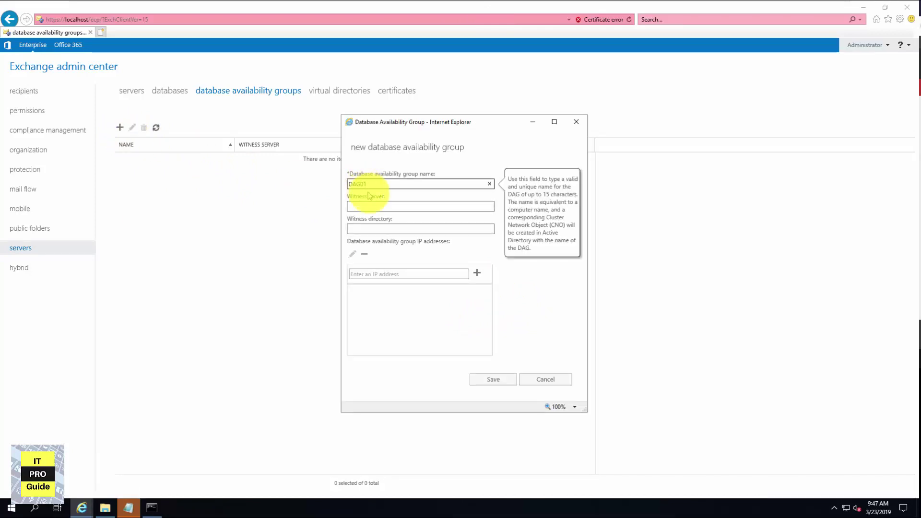
click(375, 205)
text(DC)
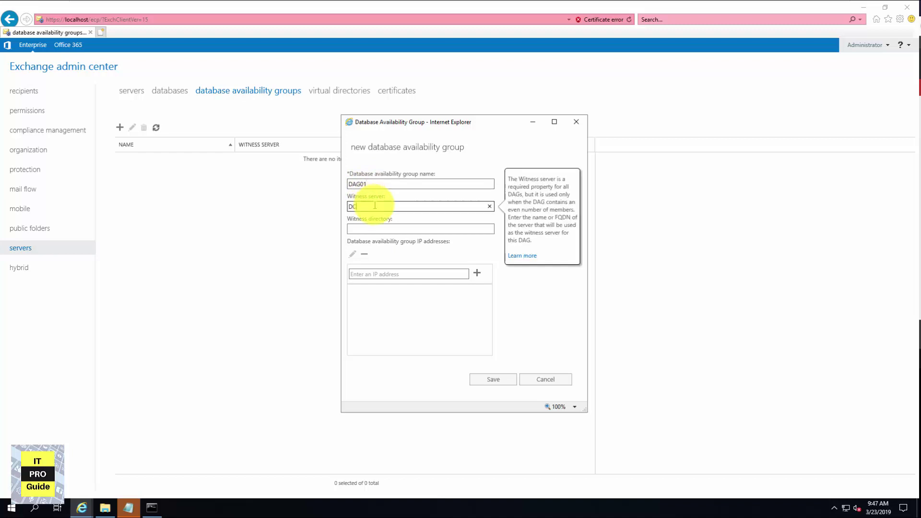
text(1)
key(Tab)
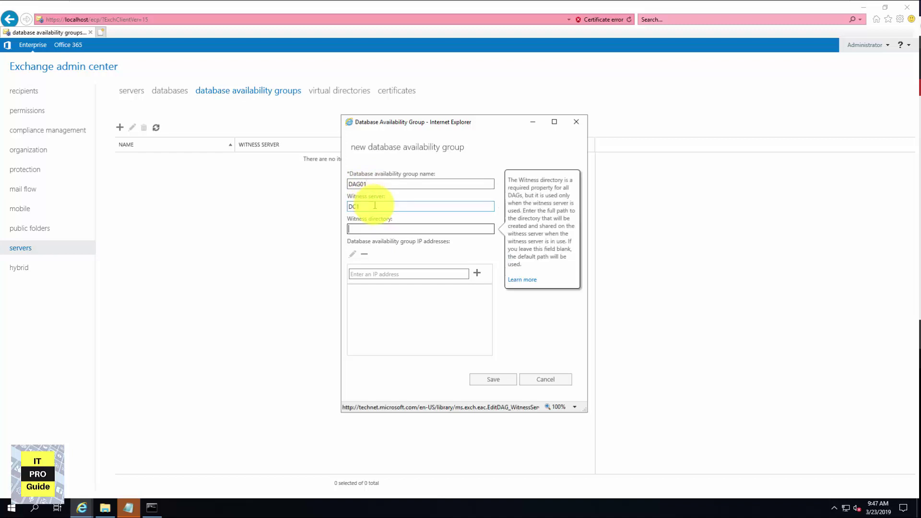
click(375, 205)
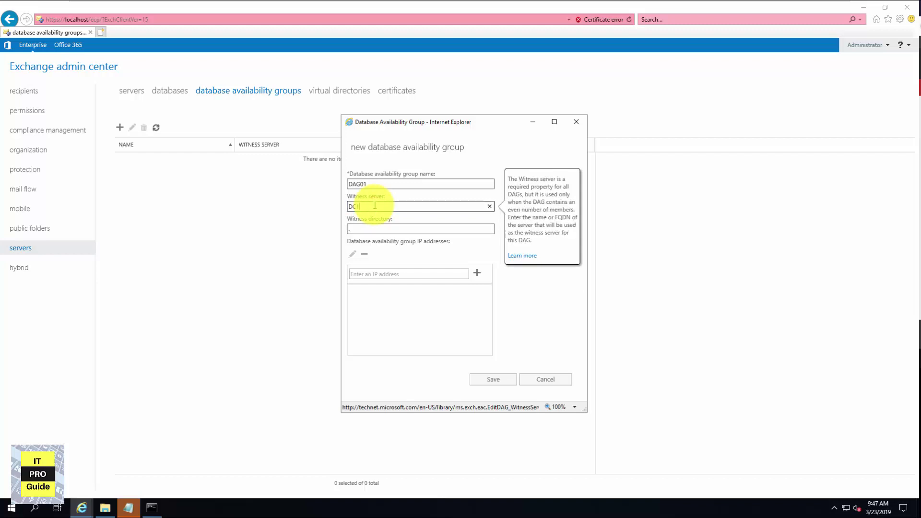
text(.itproguide.com)
key(Tab)
Set the witness directory to C:\Witness and save the DAG
click(353, 230)
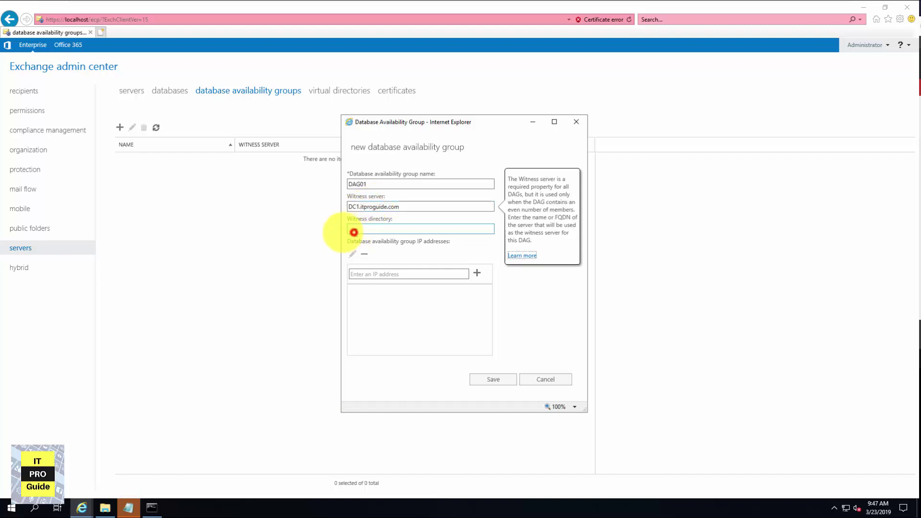
text(C:\Wi)
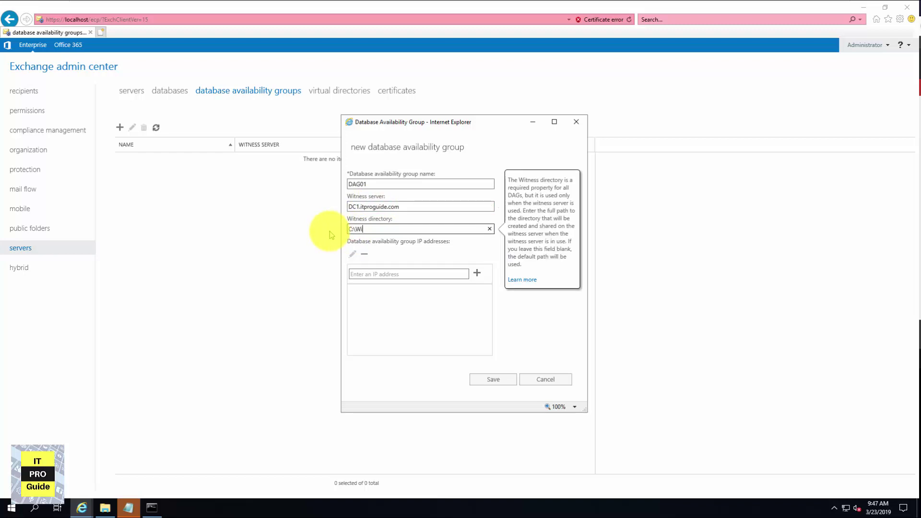
text(tness)
click(503, 384)
click(502, 384)
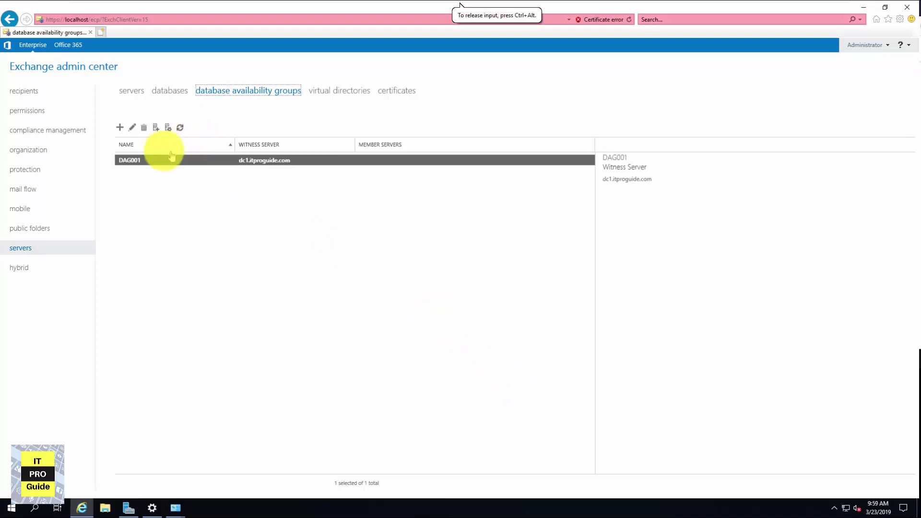
Add server EXC2019 as a DAG001 member and save
click(168, 128)
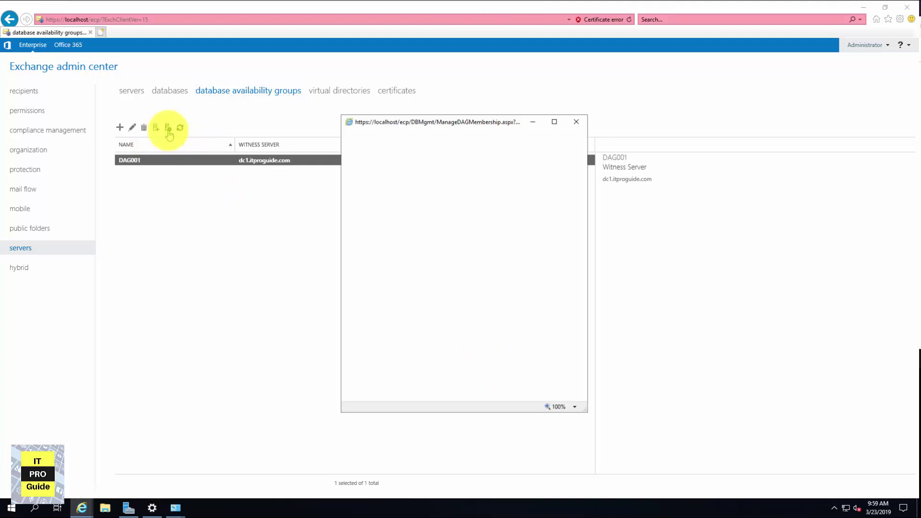
click(352, 187)
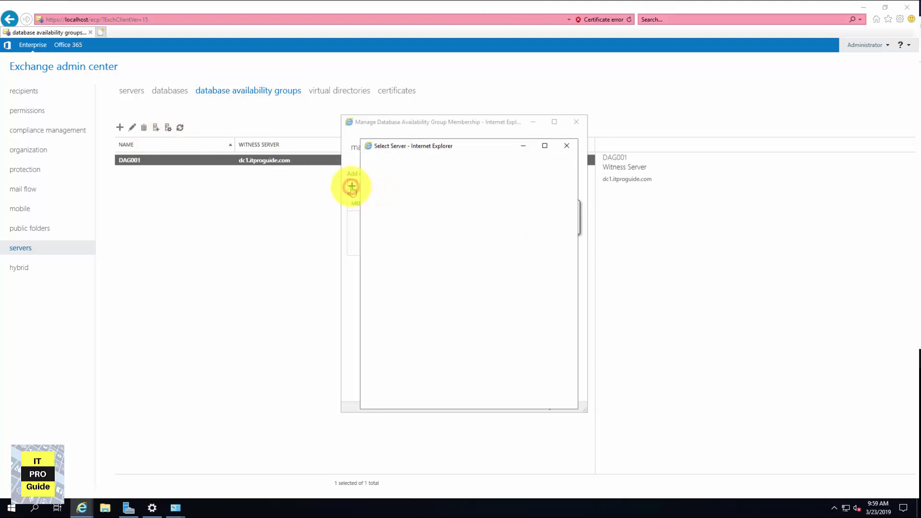
click(378, 195)
click(407, 364)
click(488, 389)
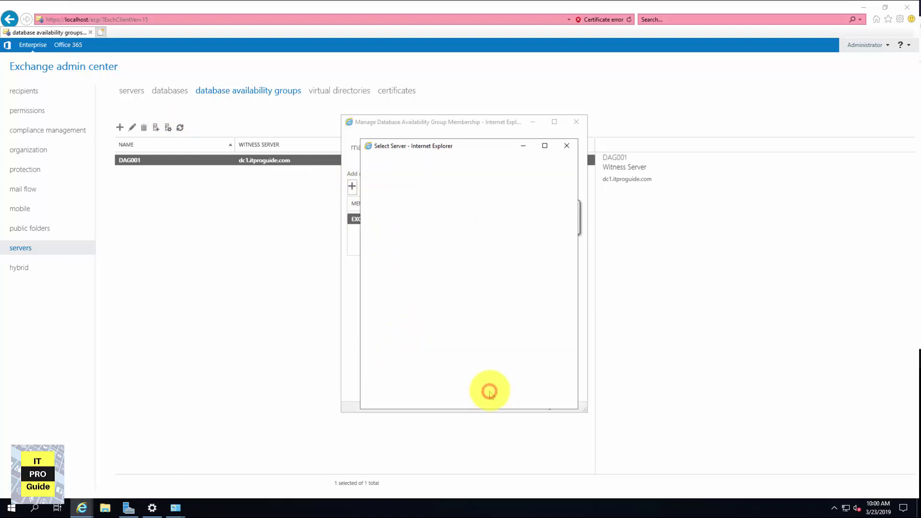
click(491, 381)
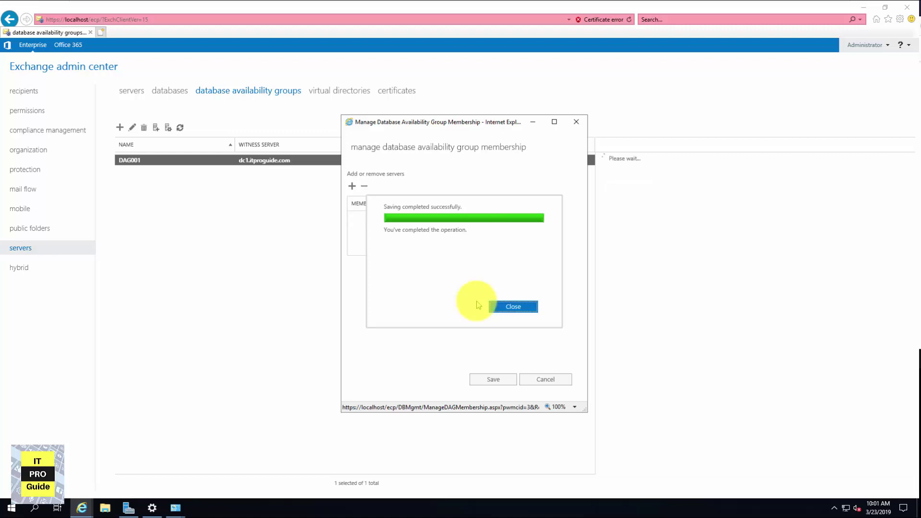
click(508, 306)
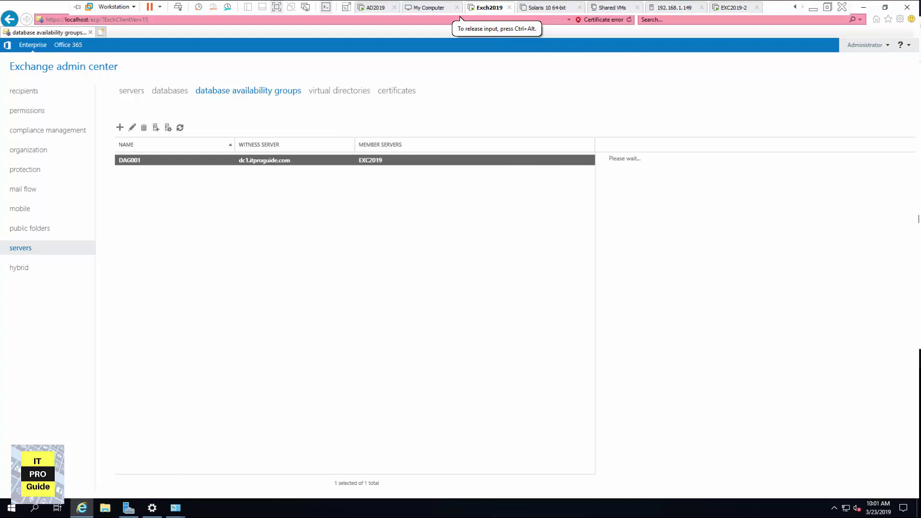
Add server EXC2 as a second DAG001 member and save
click(168, 127)
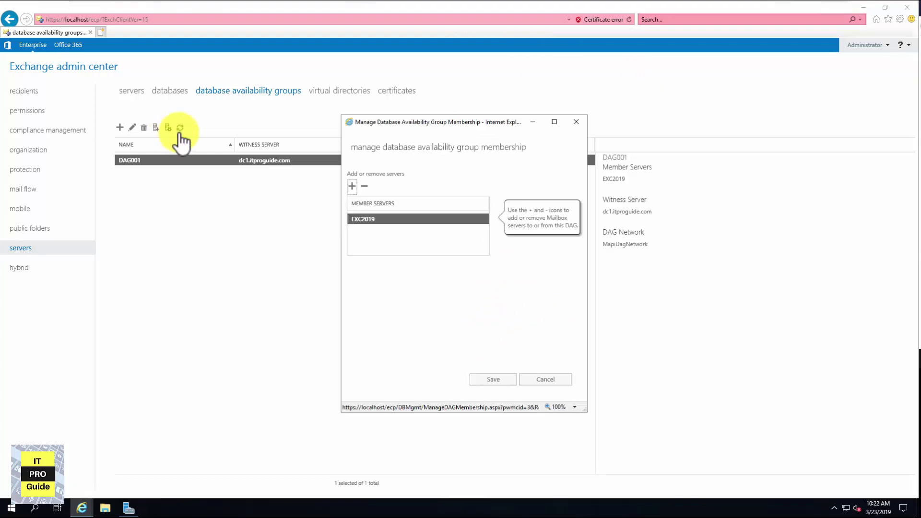
click(352, 187)
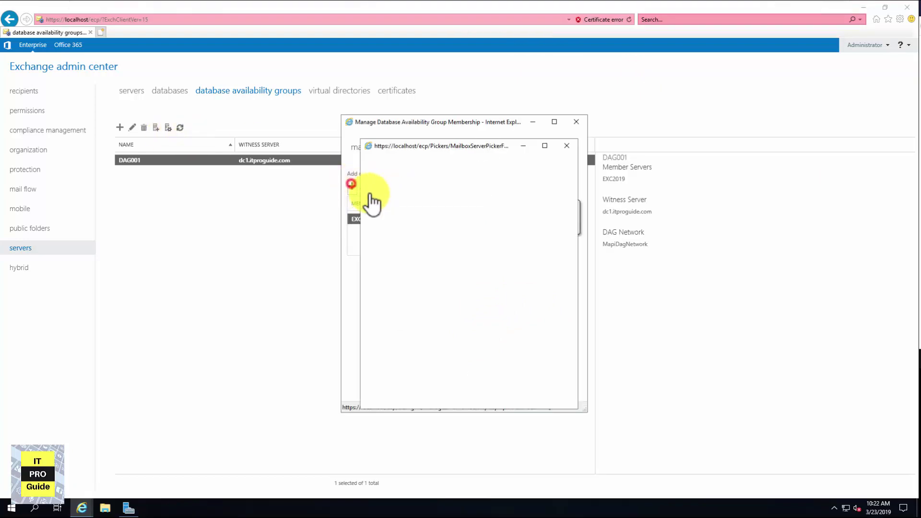
click(406, 365)
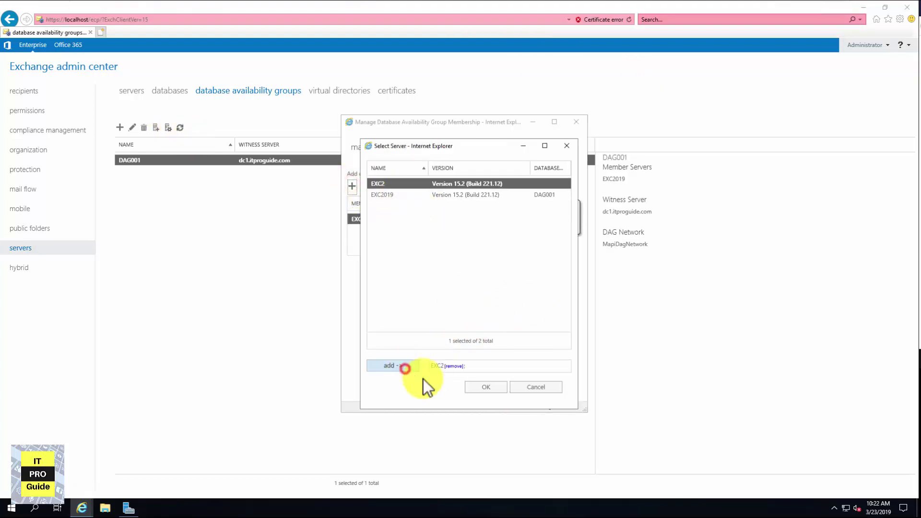
click(479, 387)
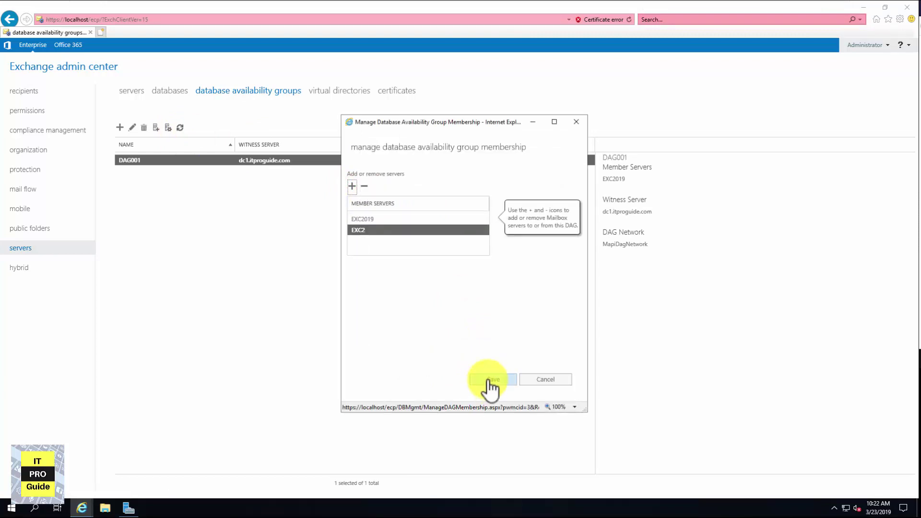
click(488, 380)
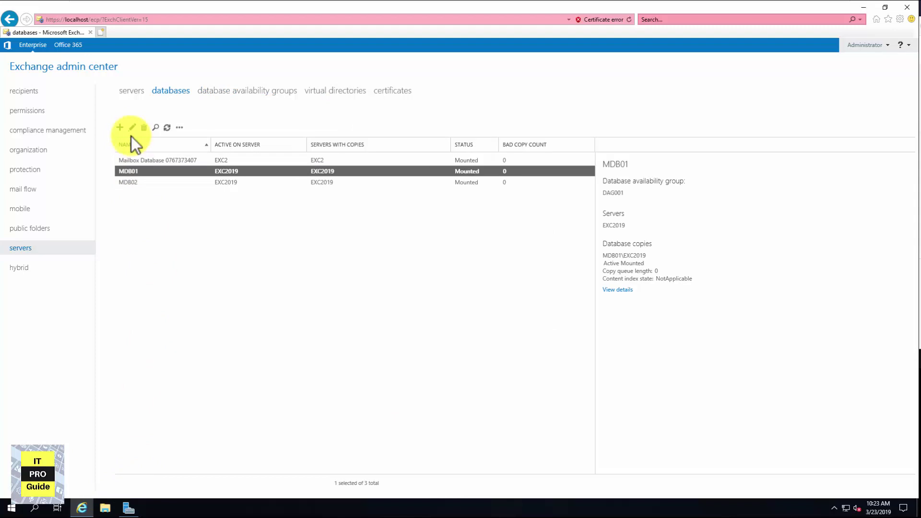
Check MDB01's properties for its E:\ProgramFile database path, then cancel
click(132, 127)
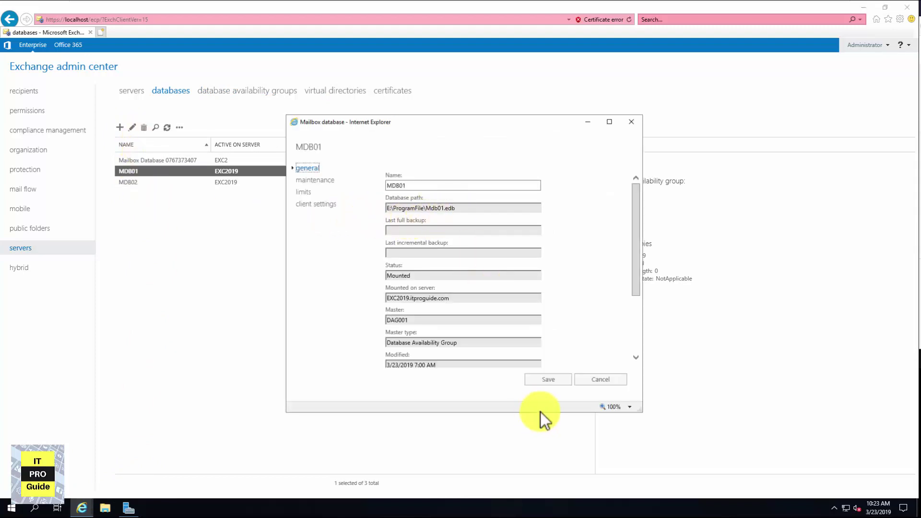
click(599, 379)
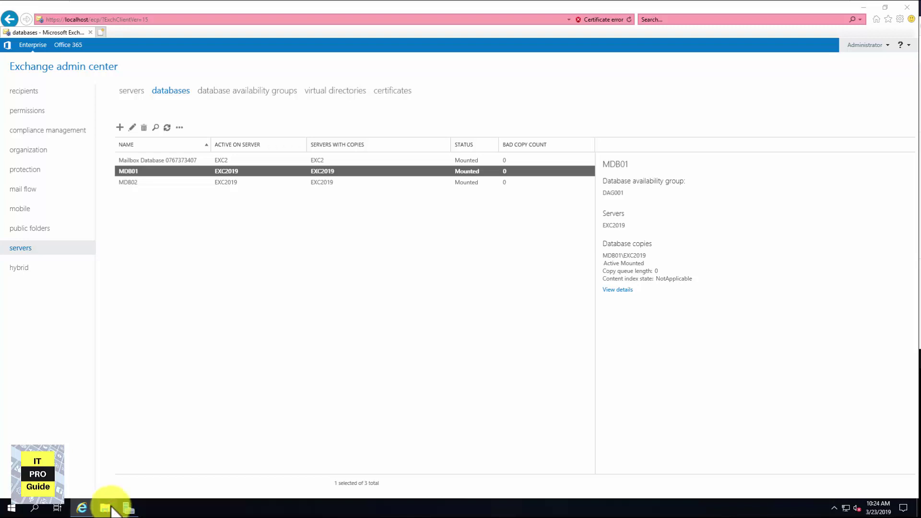
Open the empty New Volume (E:) drive in File Explorer, positioned beside the databases list
key(super+e)
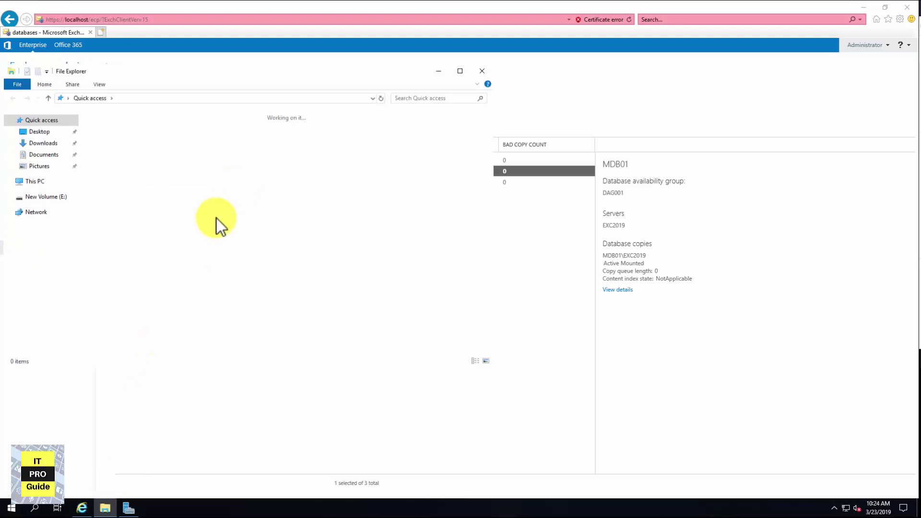
click(43, 211)
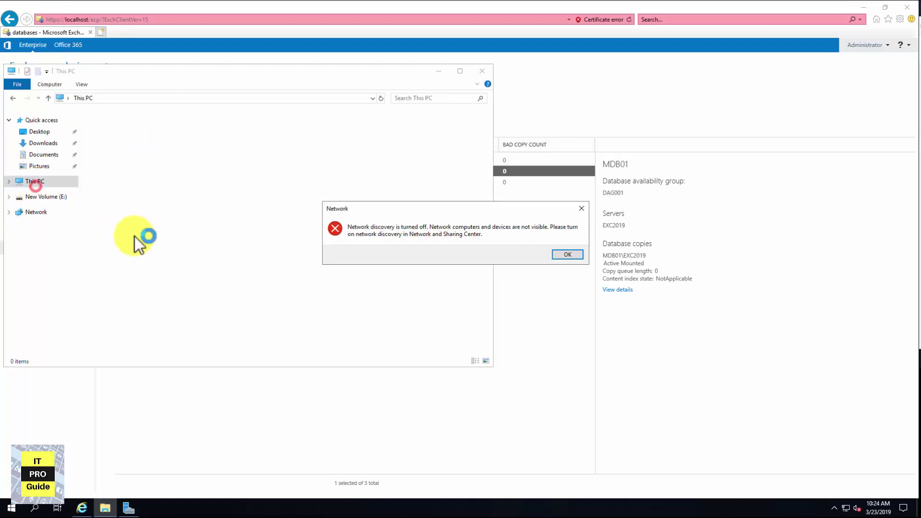
click(564, 254)
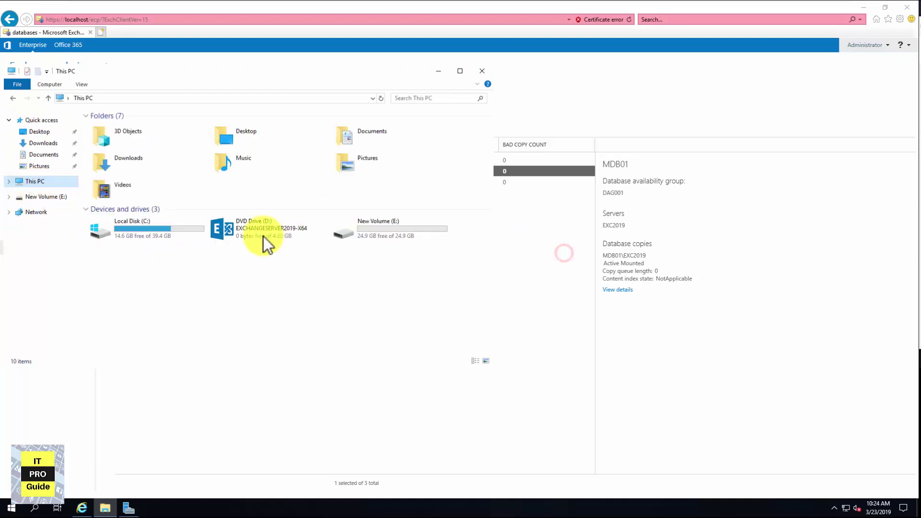
click(386, 229)
double_click(355, 230)
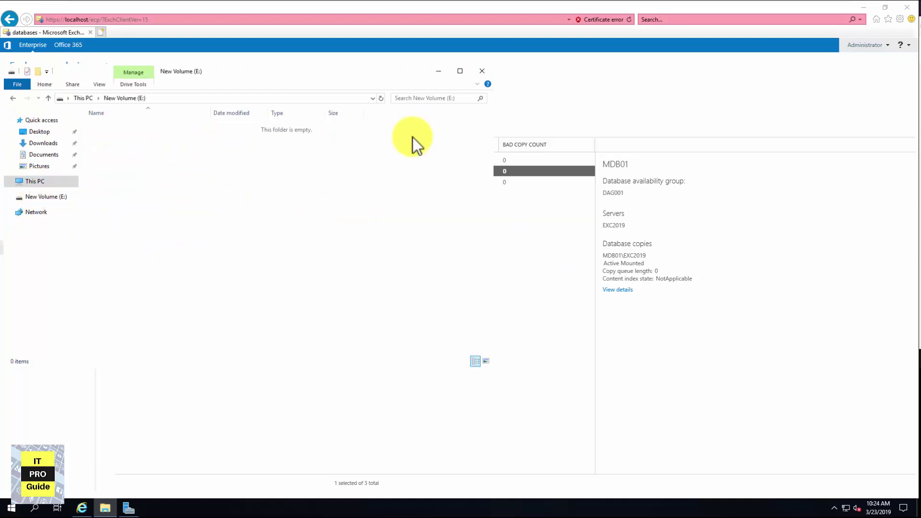
click(323, 73)
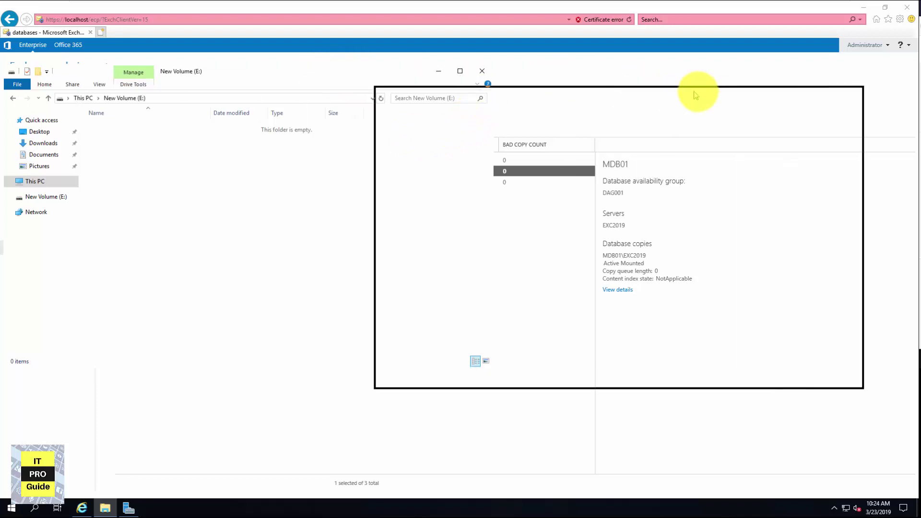
drag(695, 95, 696, 95)
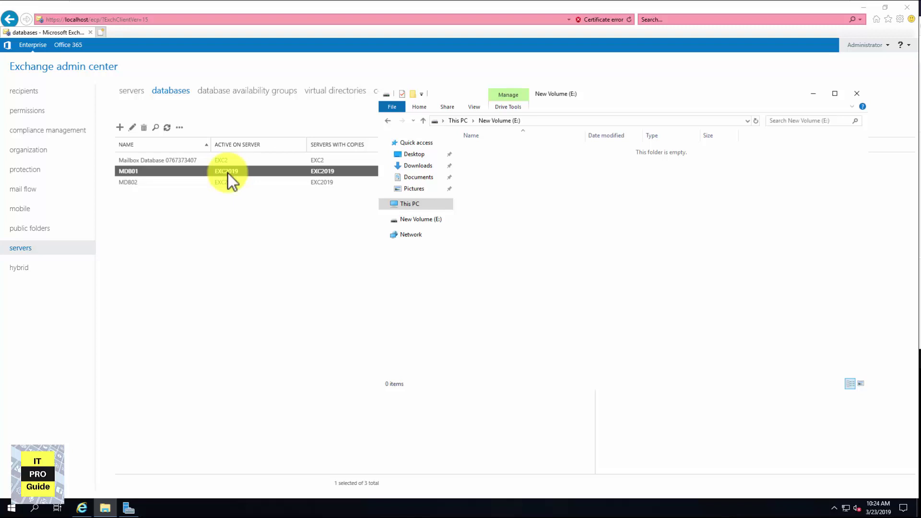
Add an MDB01 database copy on EXC2 with activation preference 2
click(180, 127)
click(187, 143)
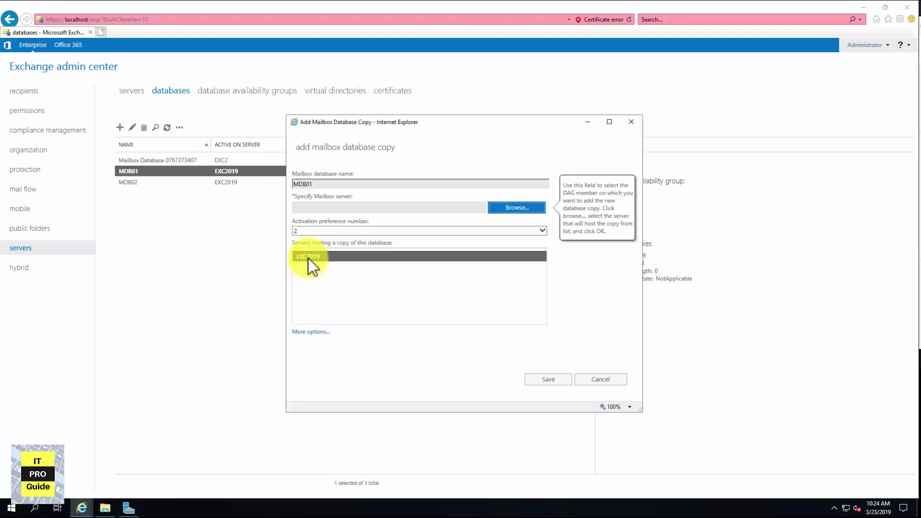
drag(293, 243, 396, 250)
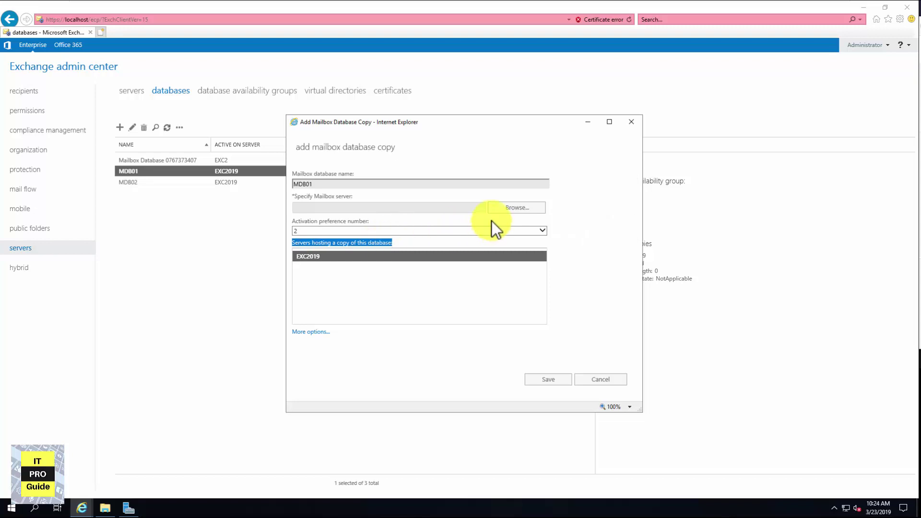
click(505, 213)
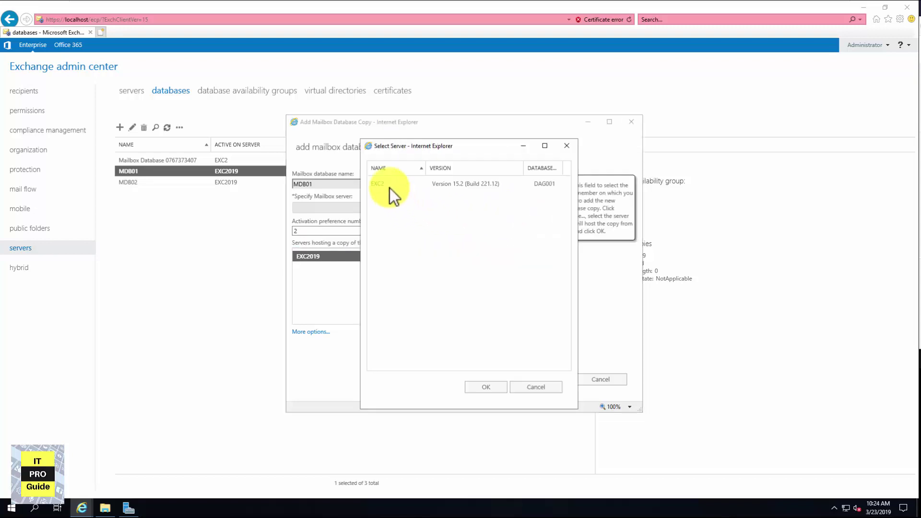
click(390, 185)
click(488, 388)
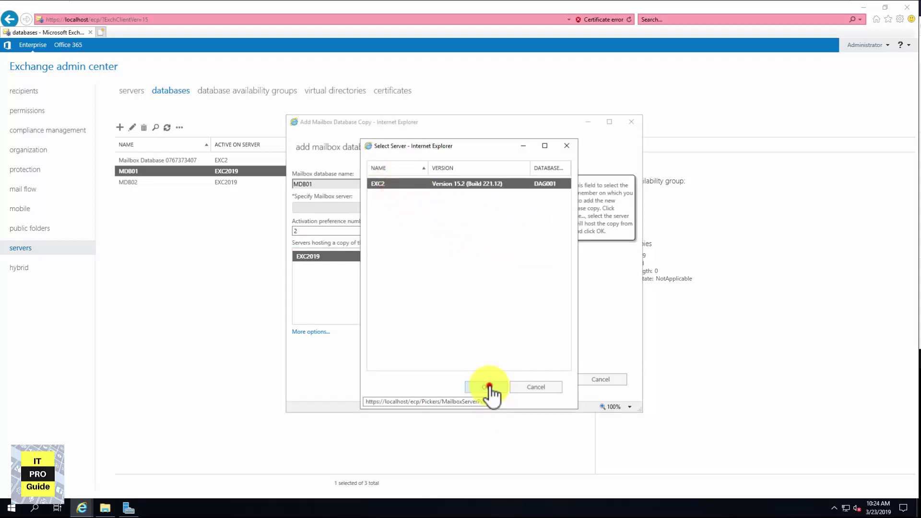
click(301, 230)
click(311, 233)
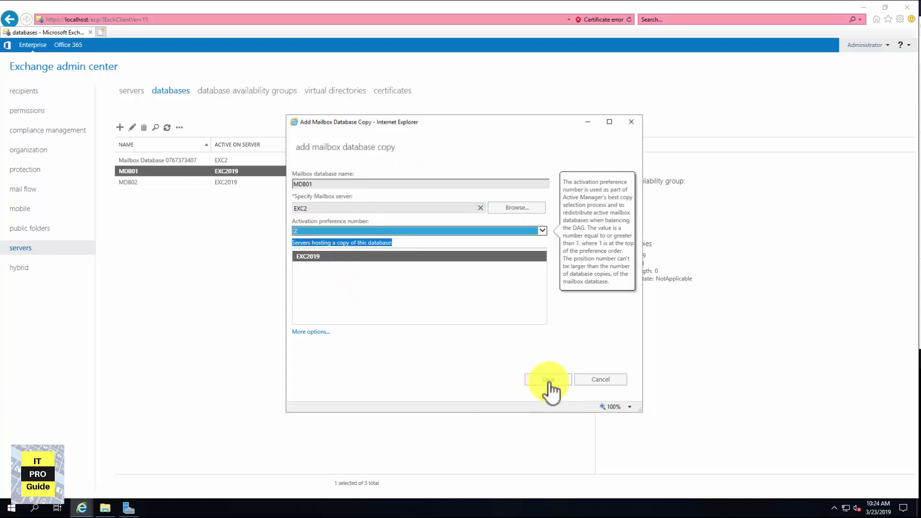
click(548, 380)
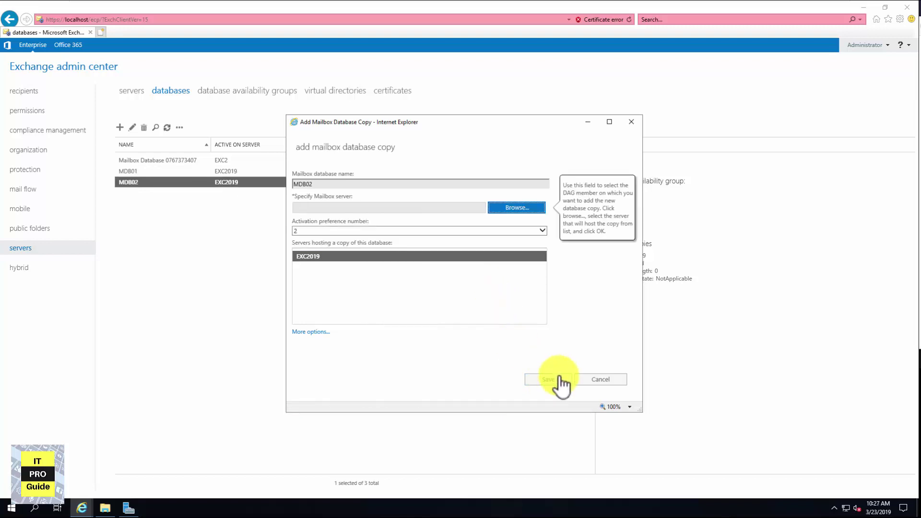
Add an MDB02 database copy on EXC2 as well
click(527, 208)
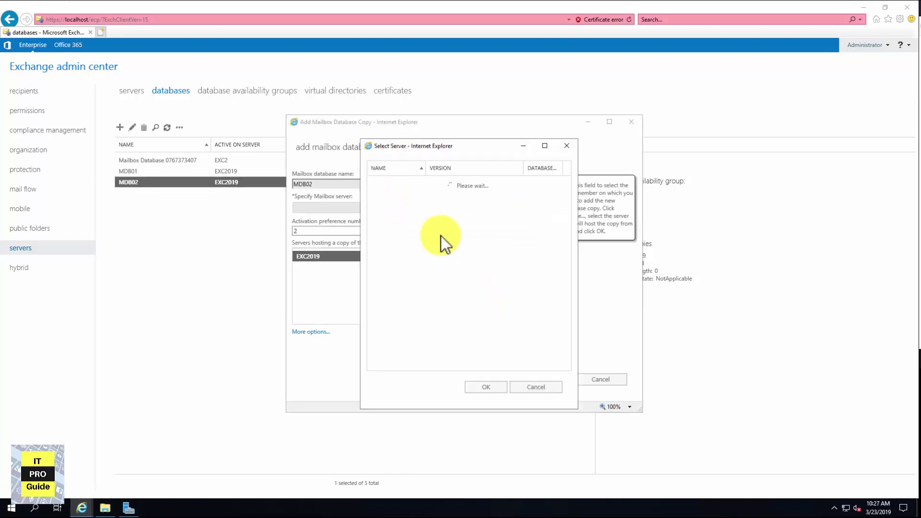
click(486, 386)
click(559, 380)
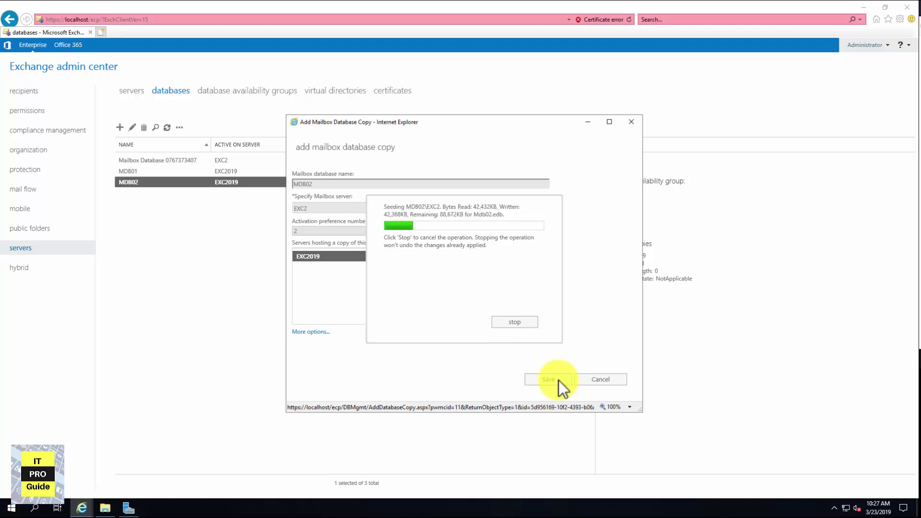
click(105, 508)
Verify Mdb01.edb, Mdb02.edb and the Log folder exist in E:\ProgramFile, then close Explorer
click(417, 219)
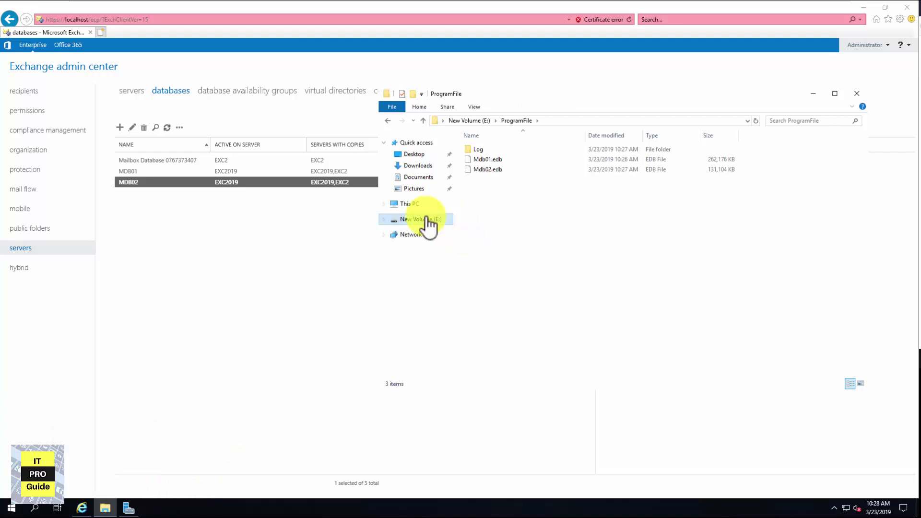
click(425, 217)
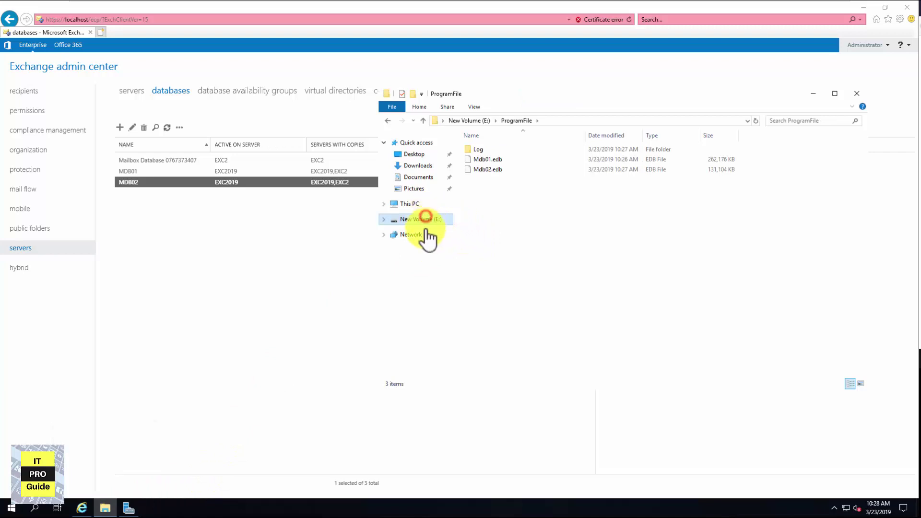
double_click(498, 147)
click(495, 170)
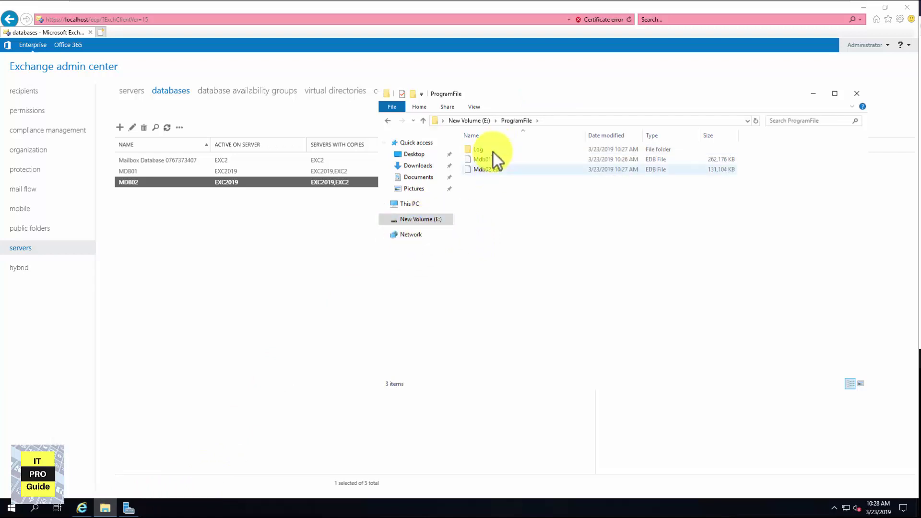
click(495, 172)
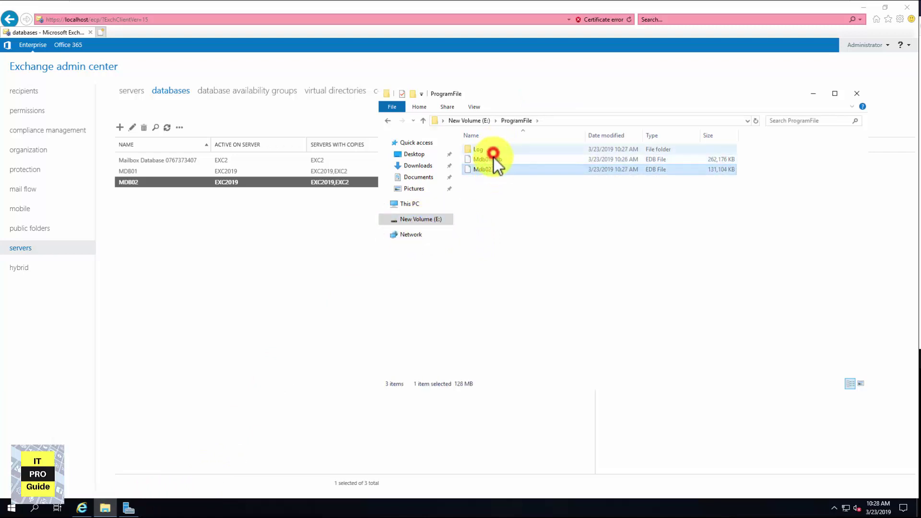
double_click(493, 151)
click(855, 94)
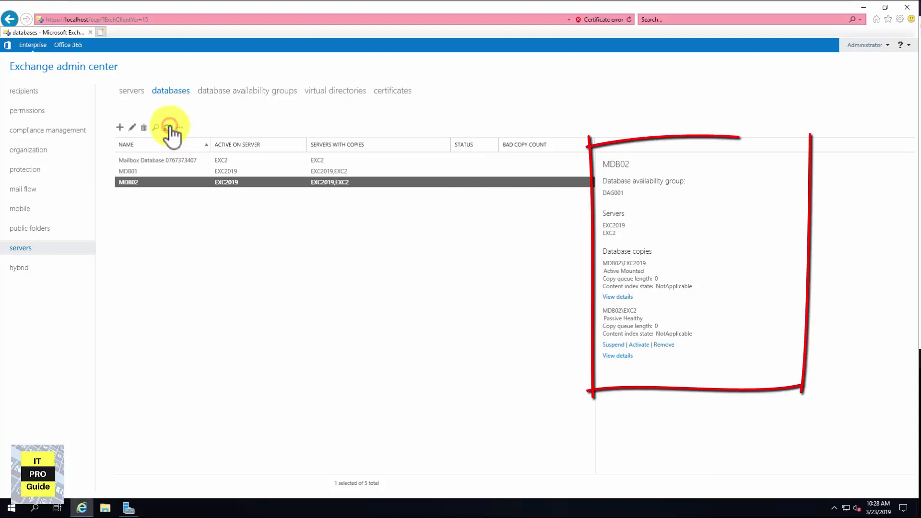
Review copy states: EXC2019 copies active mounted, EXC2 copies passive healthy
click(168, 127)
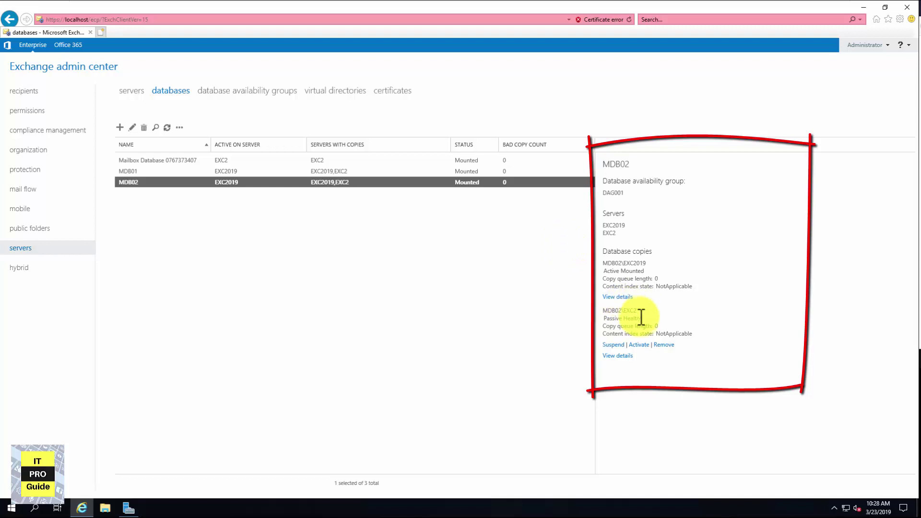
mouse_move(646, 317)
mouse_down()
mouse_move(607, 323)
mouse_move(596, 303)
mouse_up()
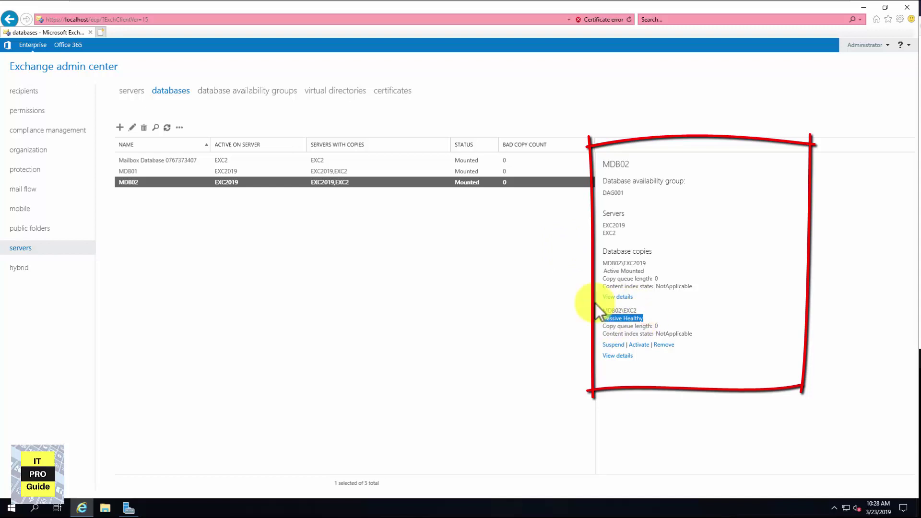
click(476, 172)
click(632, 298)
click(650, 314)
drag(633, 319, 600, 321)
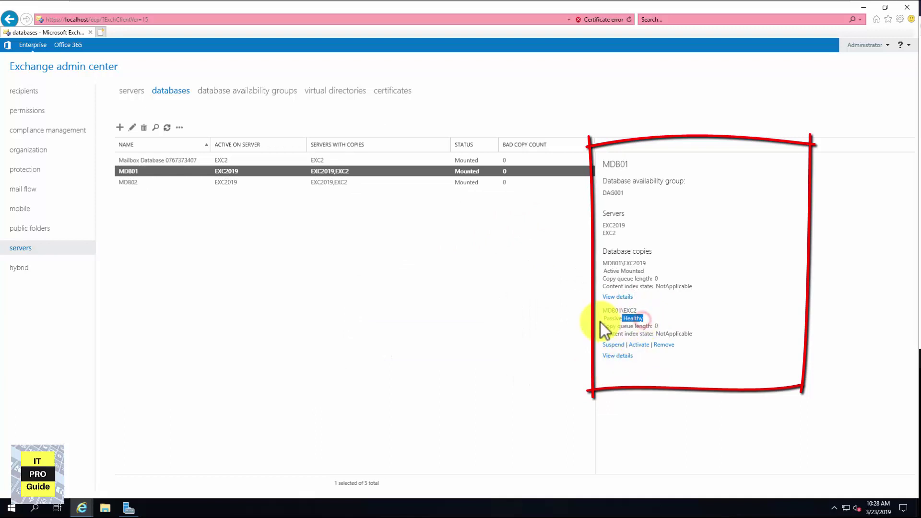
click(402, 328)
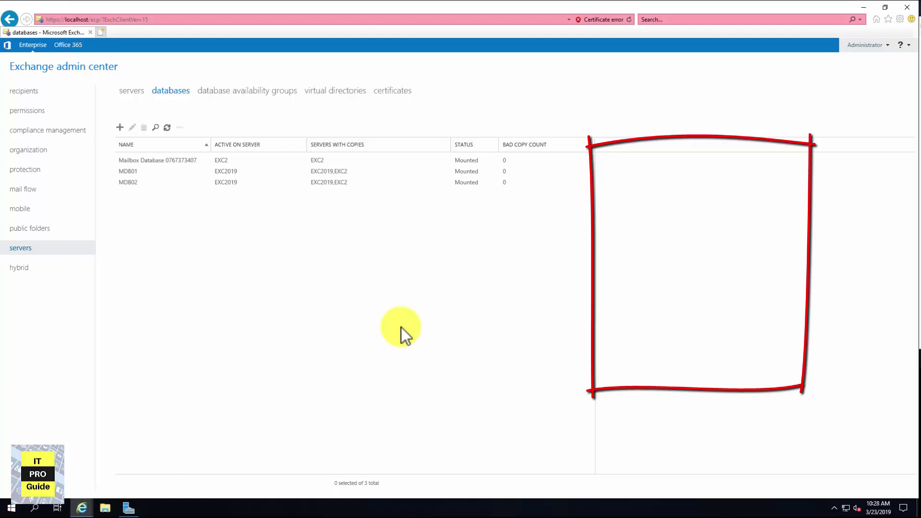
click(126, 171)
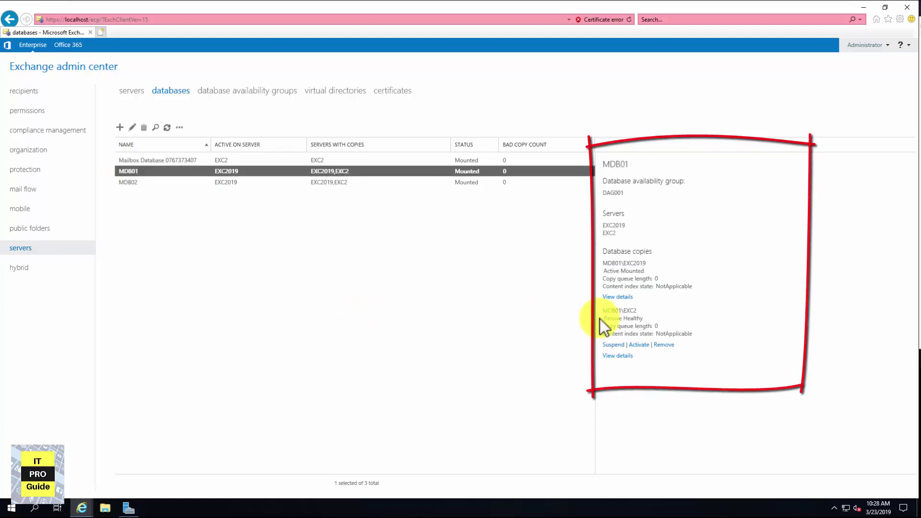
drag(646, 275, 601, 270)
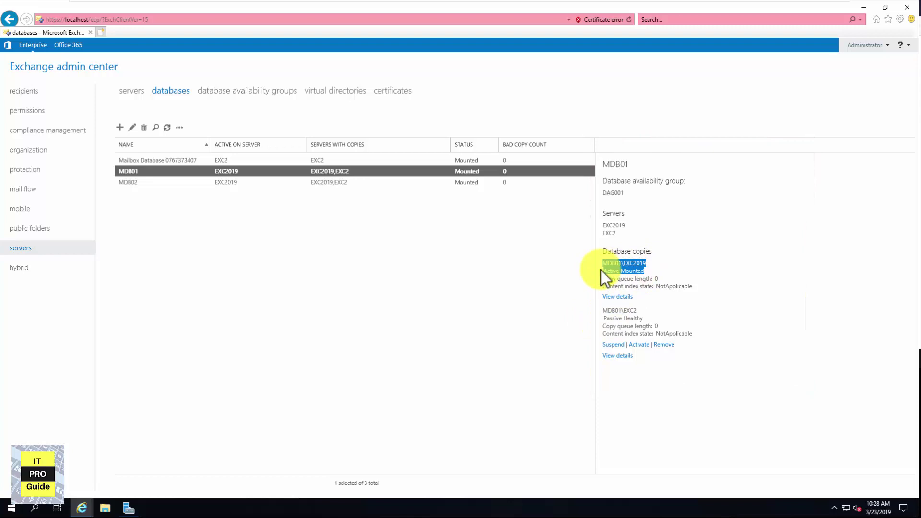
click(665, 305)
Activate MDB01's EXC2 copy and refresh to confirm it is Active Mounted
click(639, 343)
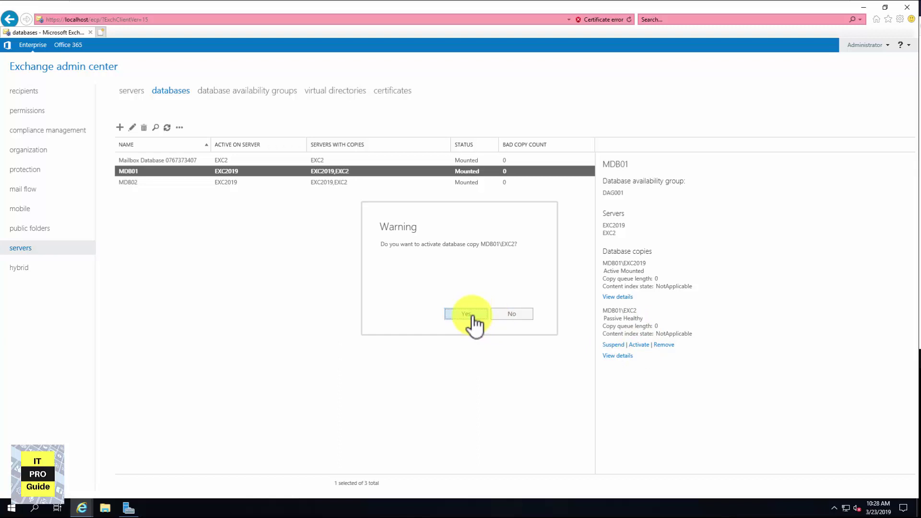
click(472, 315)
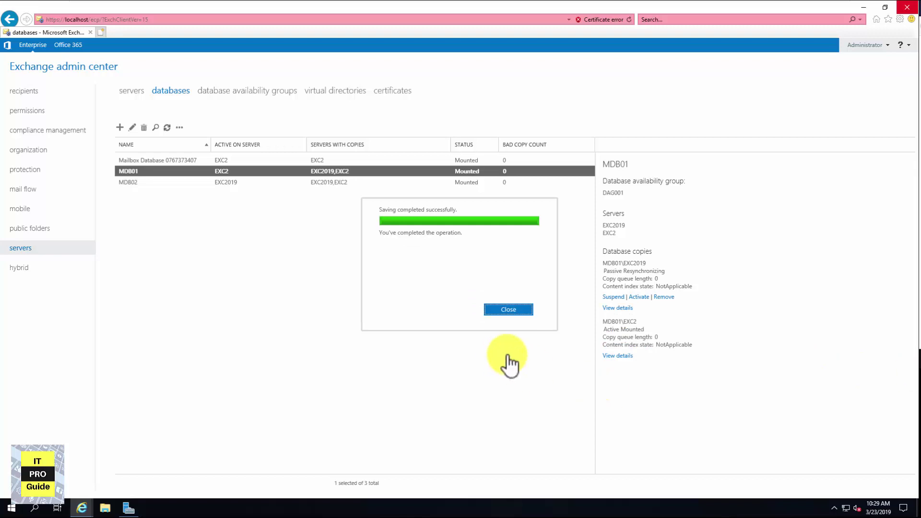
click(509, 312)
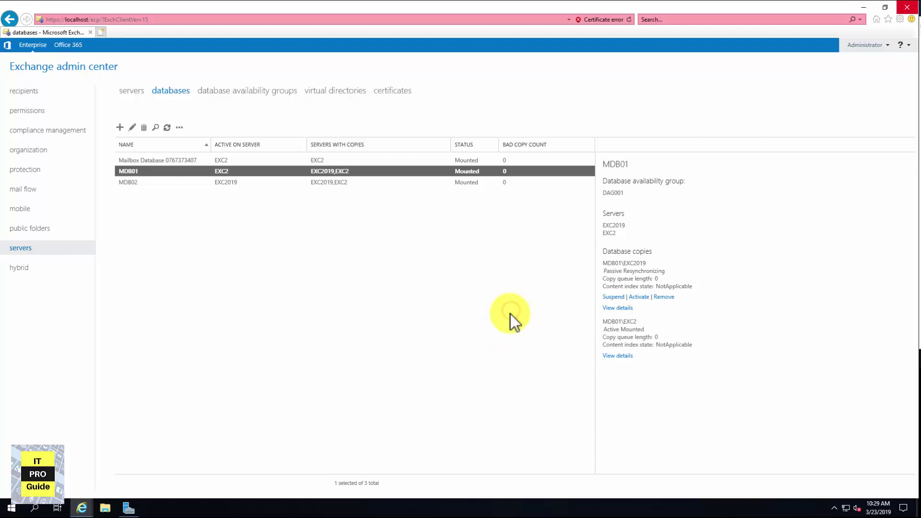
click(167, 127)
triple_click(623, 263)
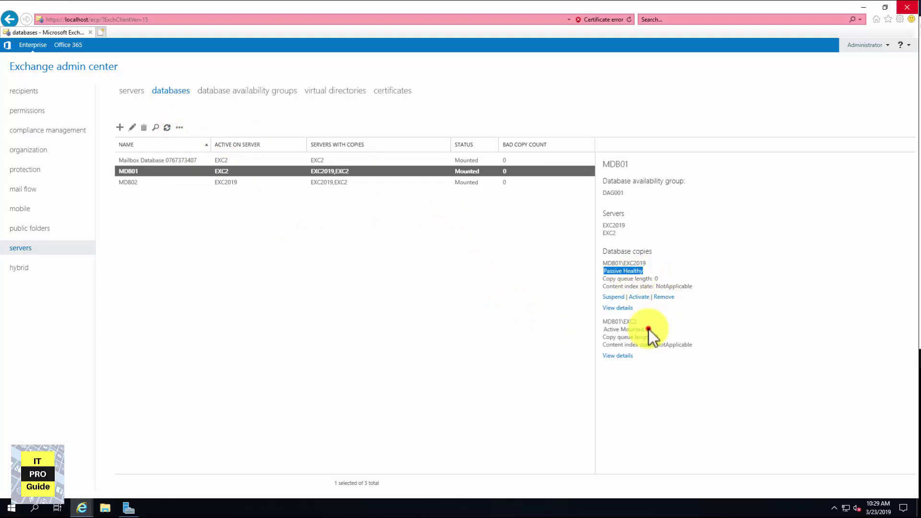
triple_click(606, 330)
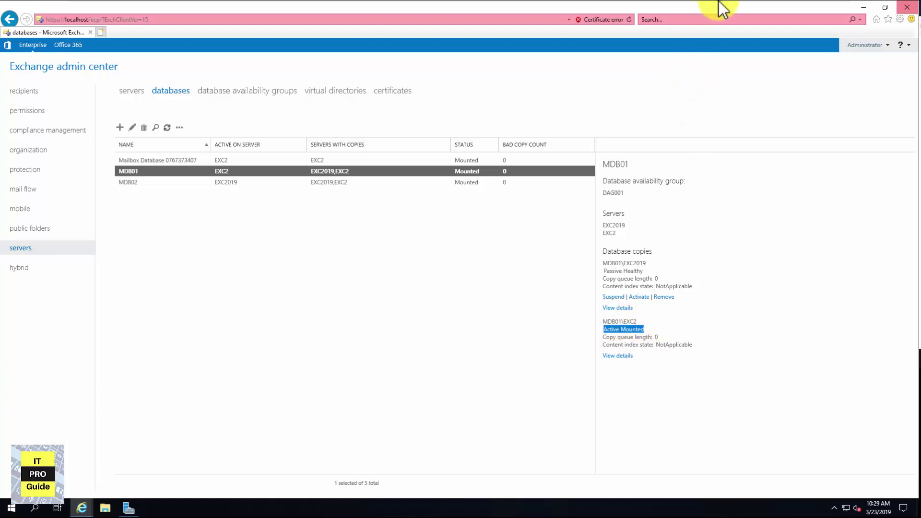
mouse_move(719, 1)
click(322, 184)
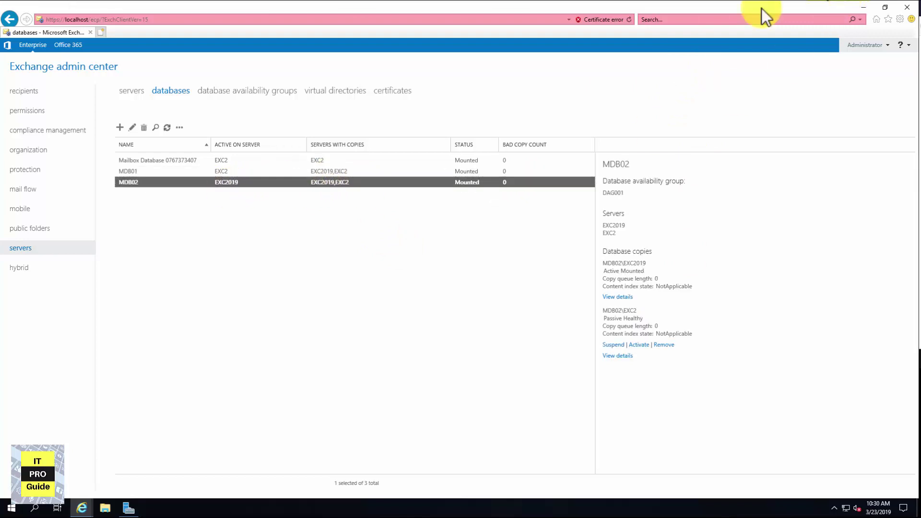
Shut down the Exch2019 guest via Power > Shut Down Guest, then return to EXC2019-2
mouse_move(721, 9)
click(504, 8)
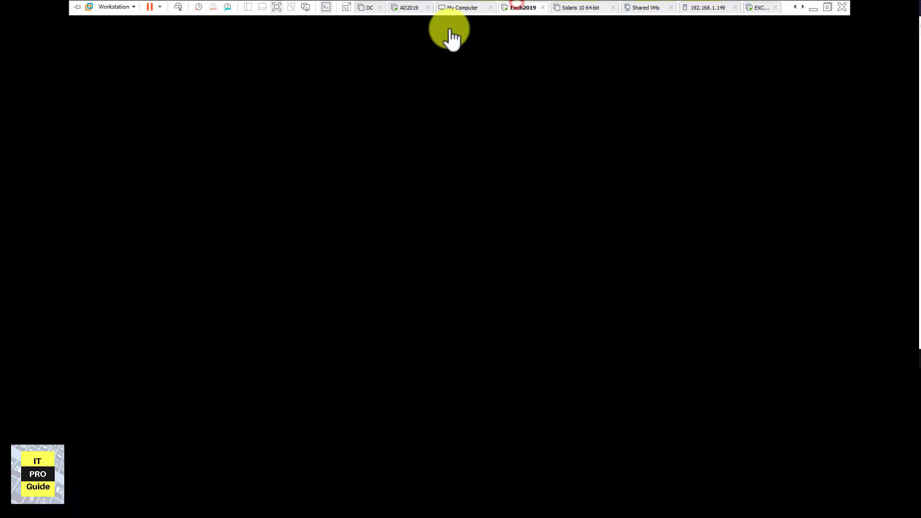
right_click(519, 12)
mouse_move(564, 34)
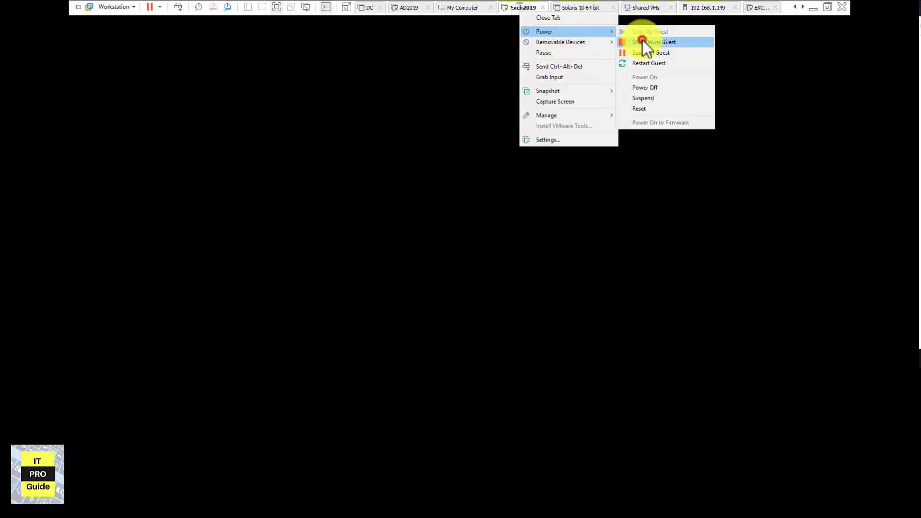
click(642, 41)
click(474, 282)
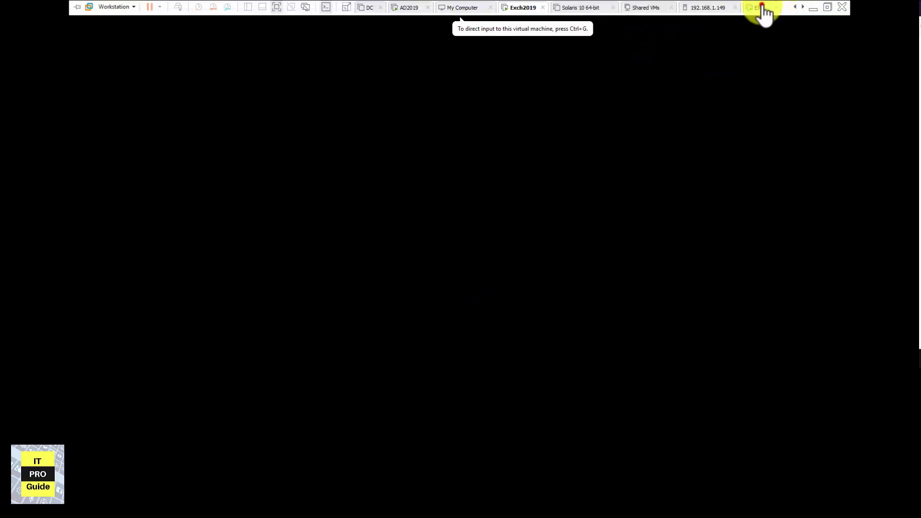
click(760, 8)
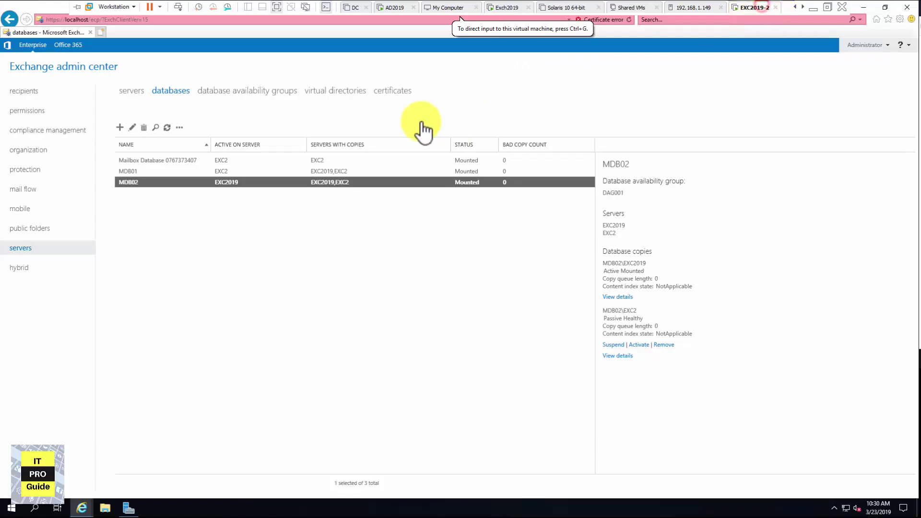
Refresh and check MDB01 and MDB02: content index Unknown, EXC2 copy Disconnected and Healthy
click(167, 128)
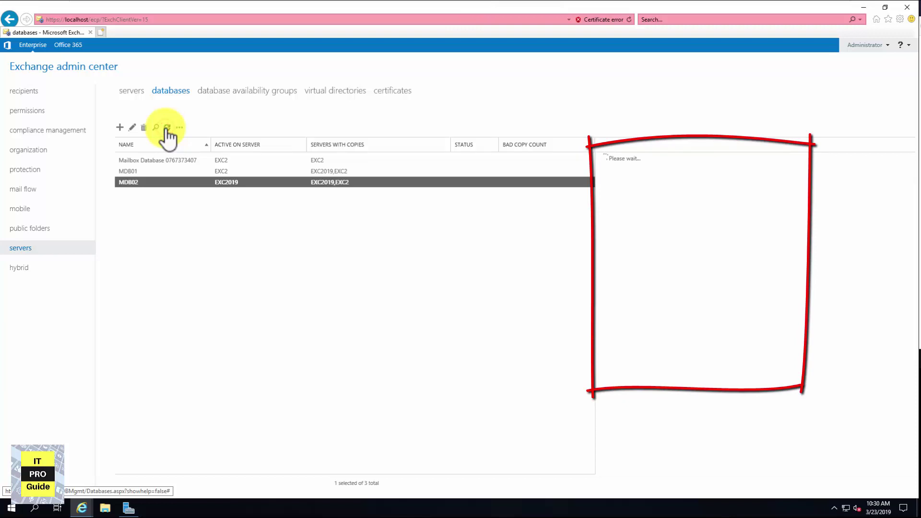
click(310, 172)
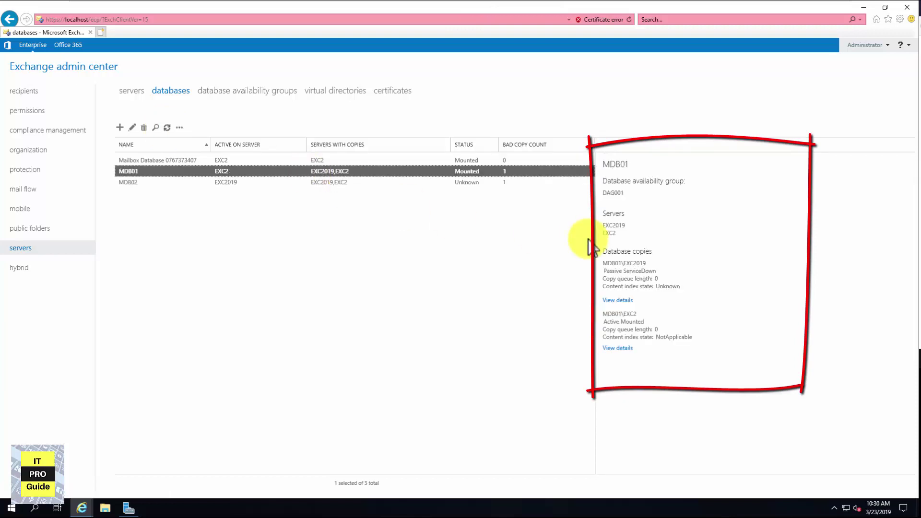
drag(680, 286, 656, 271)
click(656, 266)
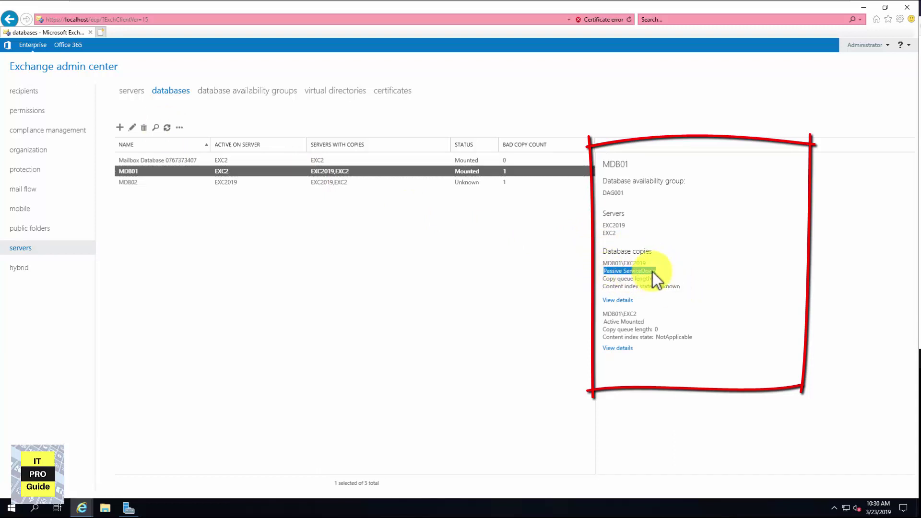
click(347, 185)
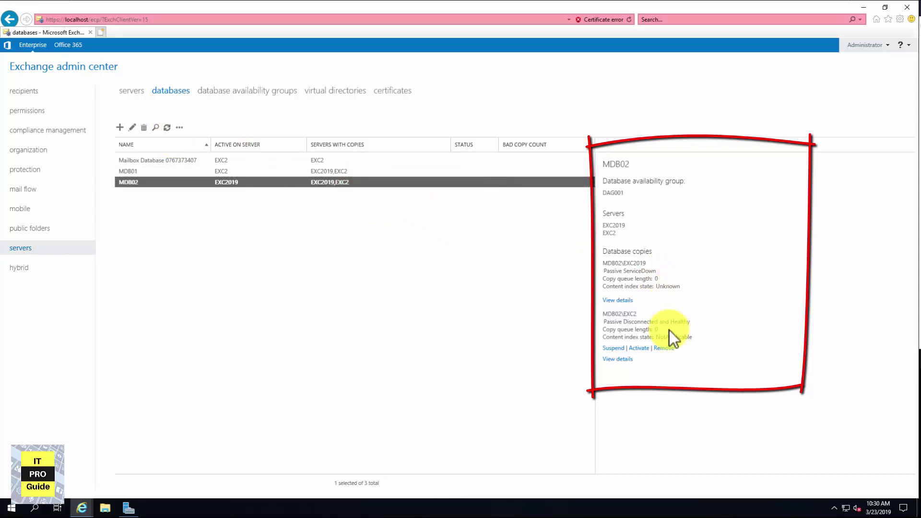
drag(691, 321, 623, 324)
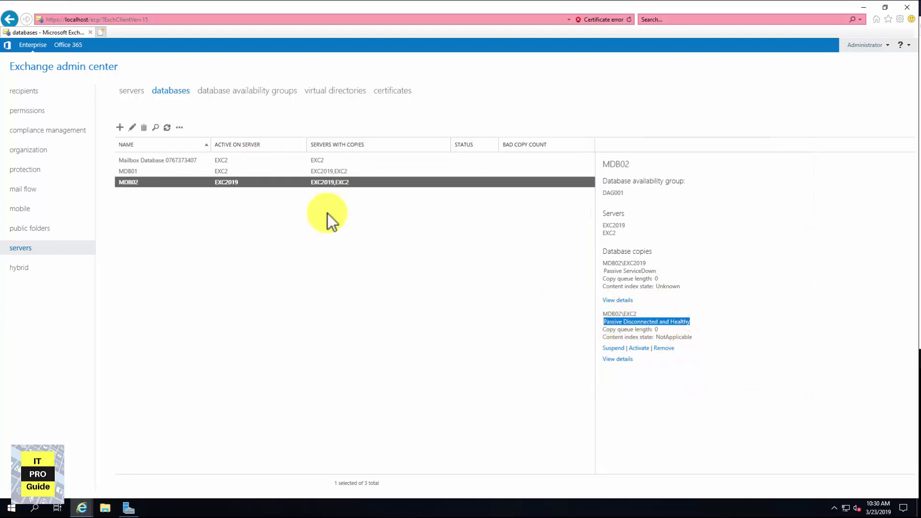
Refresh until MDB02's EXC2 copy is Active Mounted and EXC2019 shows Passive ServiceDown
click(167, 128)
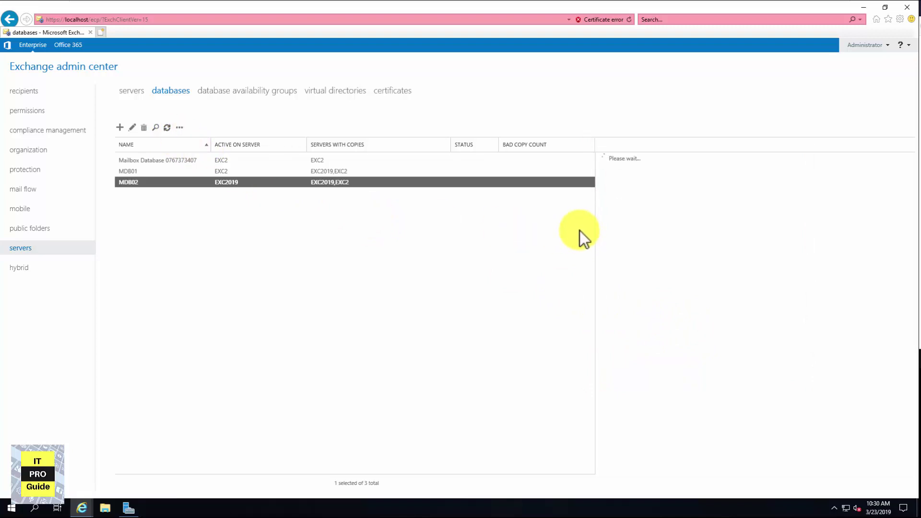
click(702, 301)
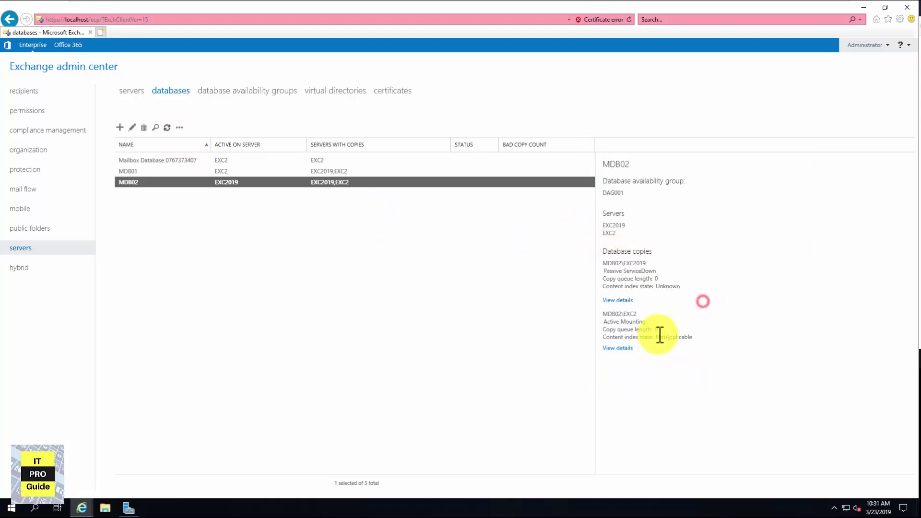
drag(650, 329, 602, 312)
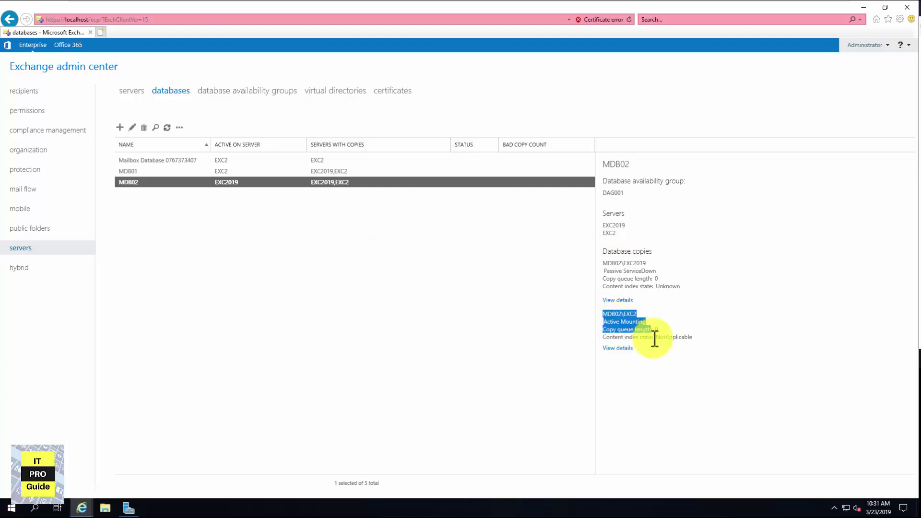
click(713, 334)
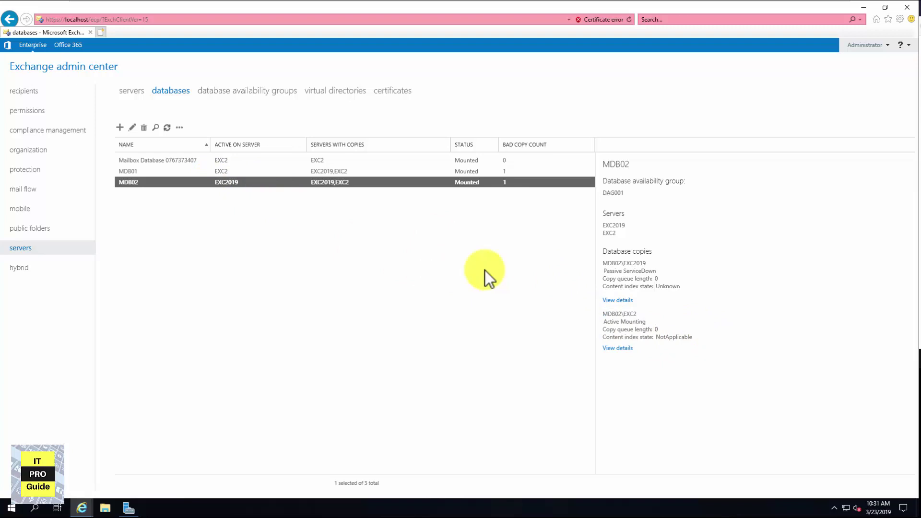
click(167, 127)
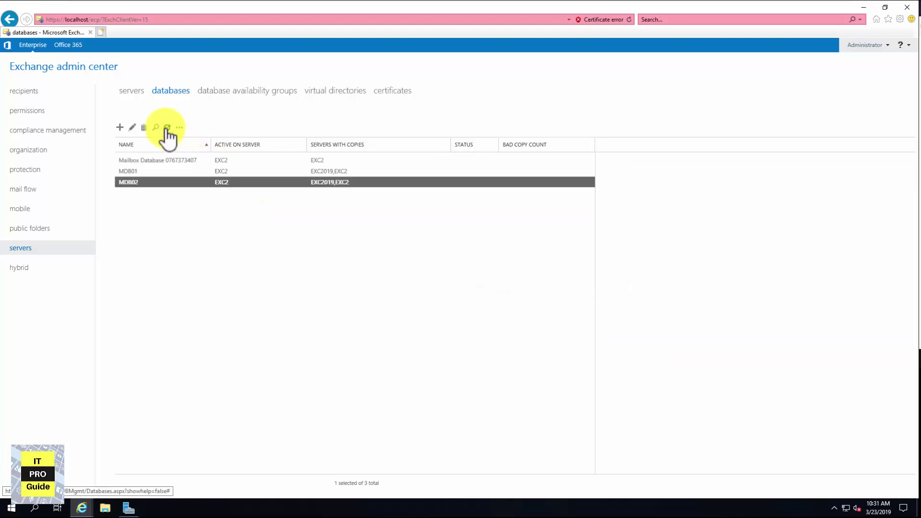
drag(645, 321, 597, 321)
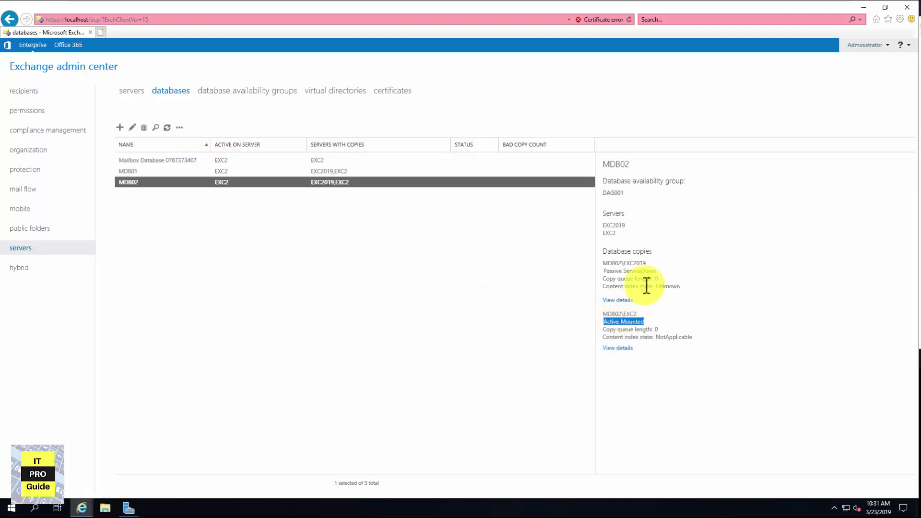
drag(659, 275, 606, 274)
click(692, 292)
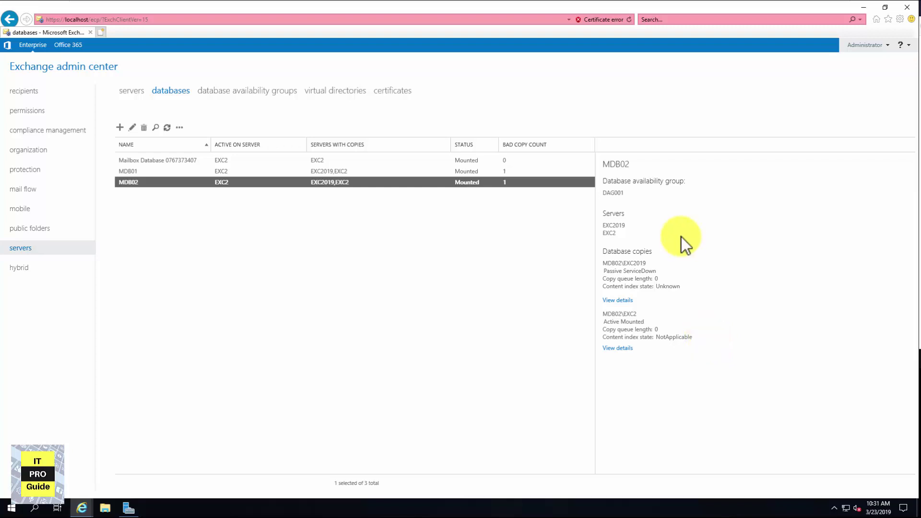
mouse_move(662, 5)
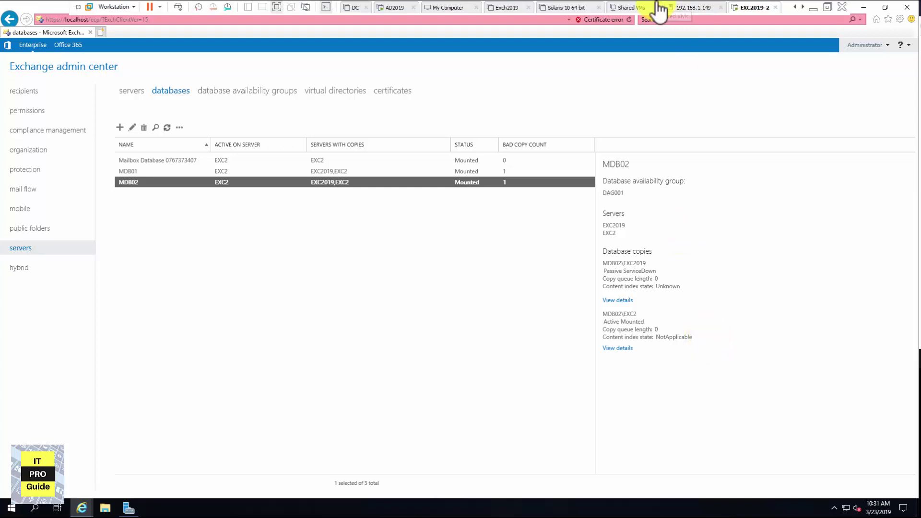